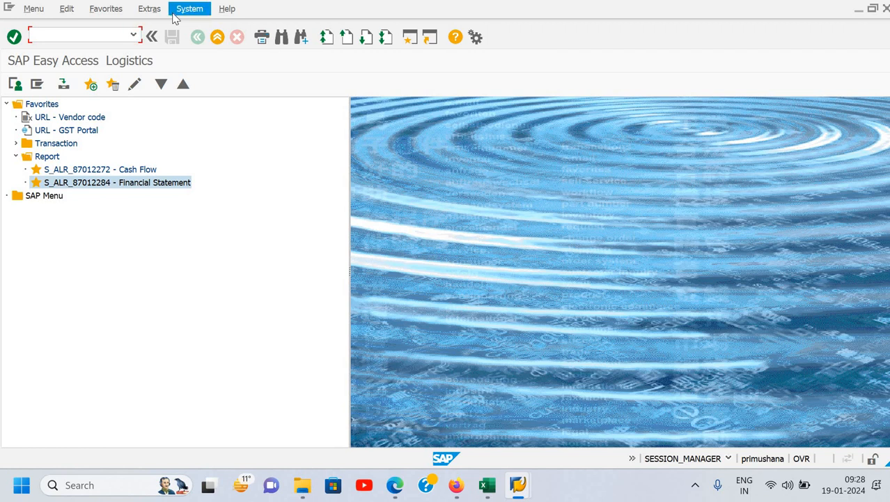
- Open the SAP GUI options and preview the Classic, SAP Signature and Blue Crystal themes
{"action": "left_click", "coordinate": [477, 39]}
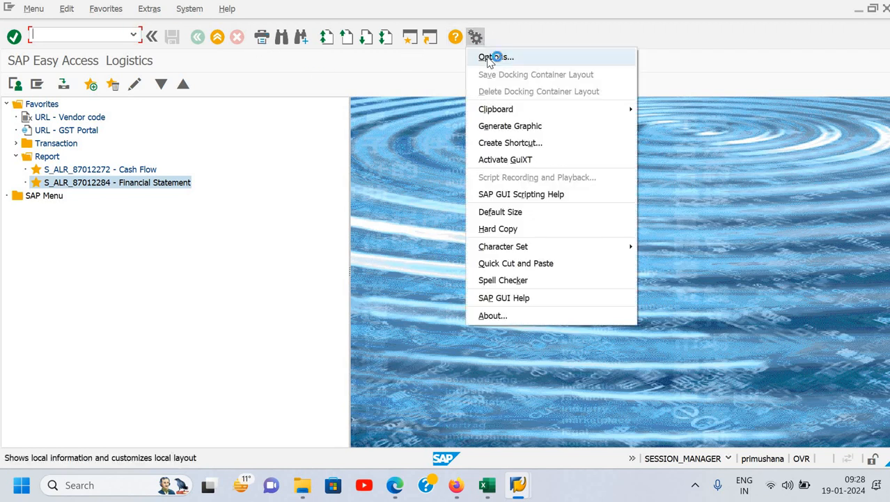
{"action": "left_click", "coordinate": [494, 58]}
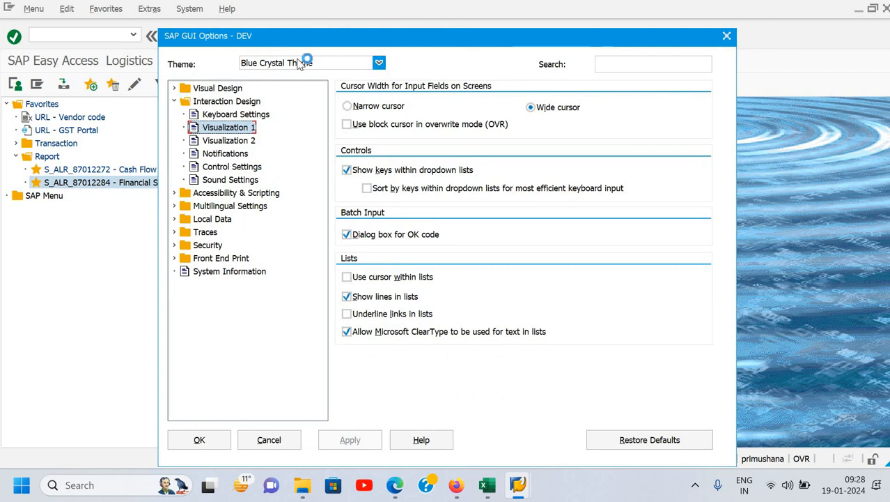
{"action": "left_click", "coordinate": [300, 63]}
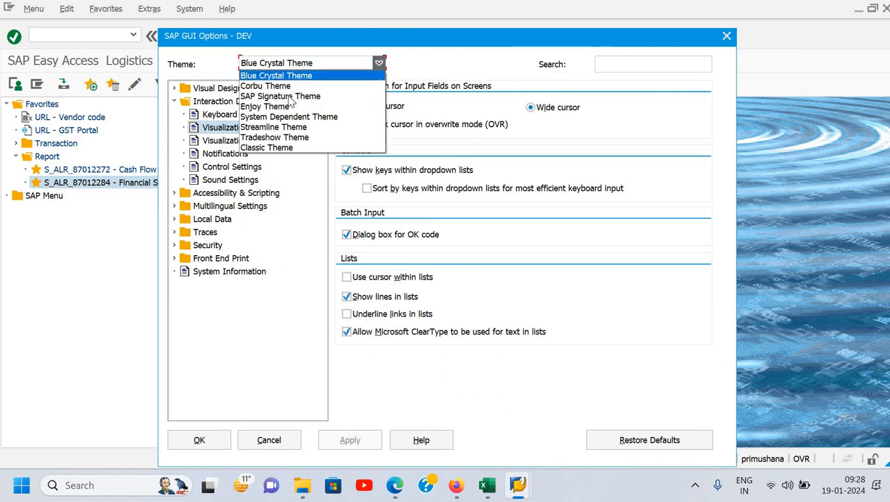
{"action": "left_click", "coordinate": [290, 148]}
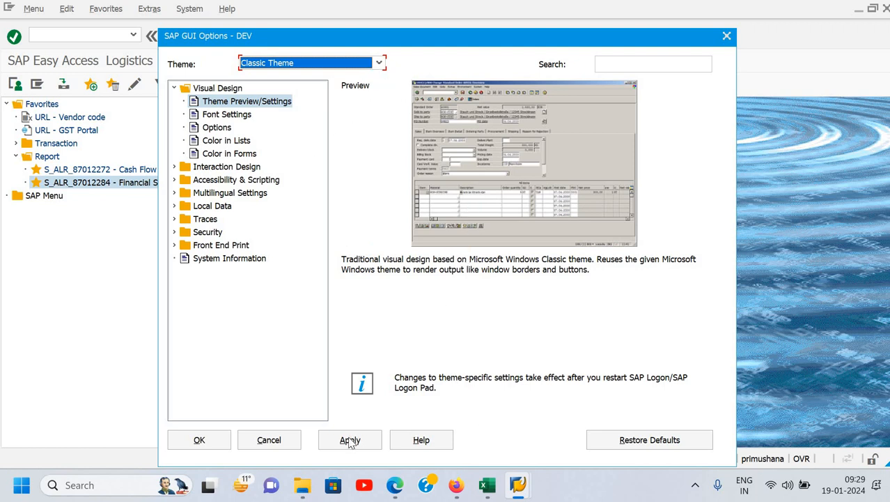
{"action": "left_click", "coordinate": [320, 66]}
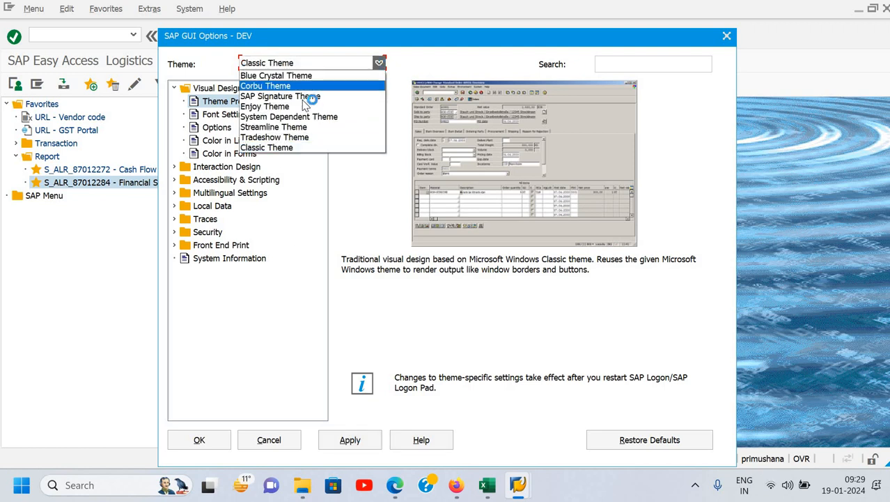
{"action": "left_click", "coordinate": [306, 97]}
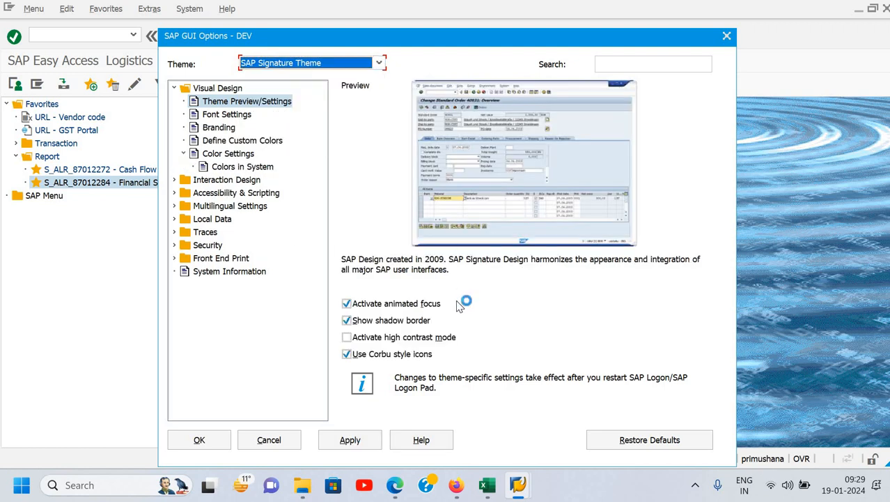
{"action": "left_click", "coordinate": [336, 66]}
{"action": "left_click", "coordinate": [332, 74]}
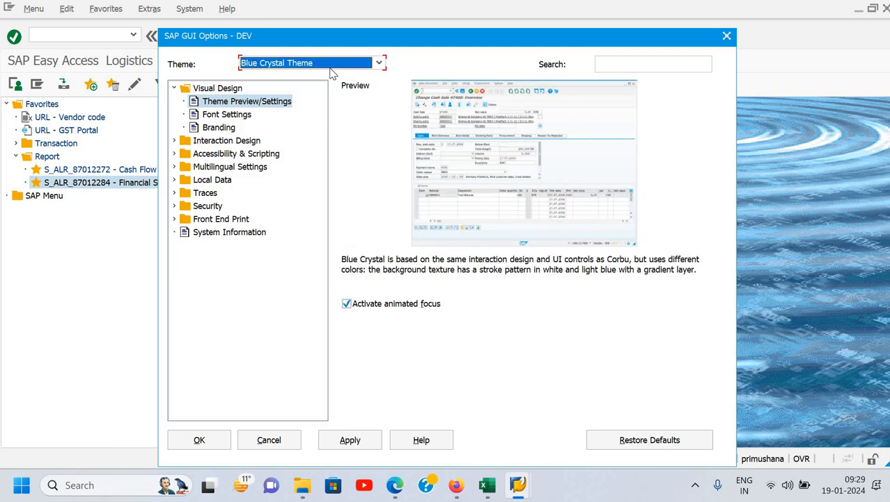
- Set the GUI theme to SAP Signature Theme, apply it and close the options
{"action": "left_click", "coordinate": [331, 68]}
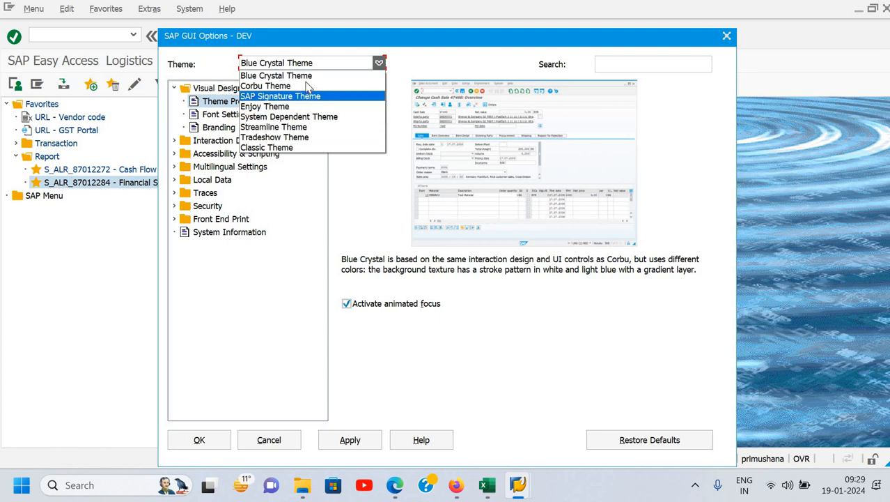
{"action": "key", "text": "Down"}
{"action": "key", "text": "Down"}
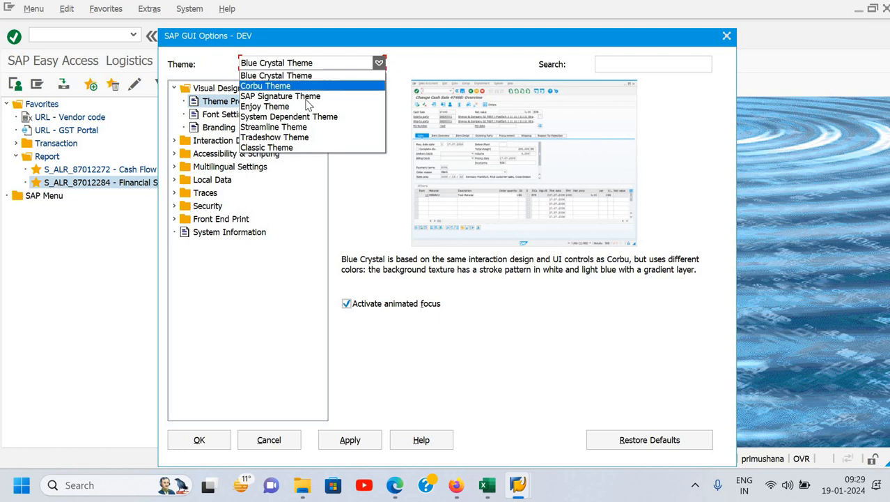
{"action": "key", "text": "Return"}
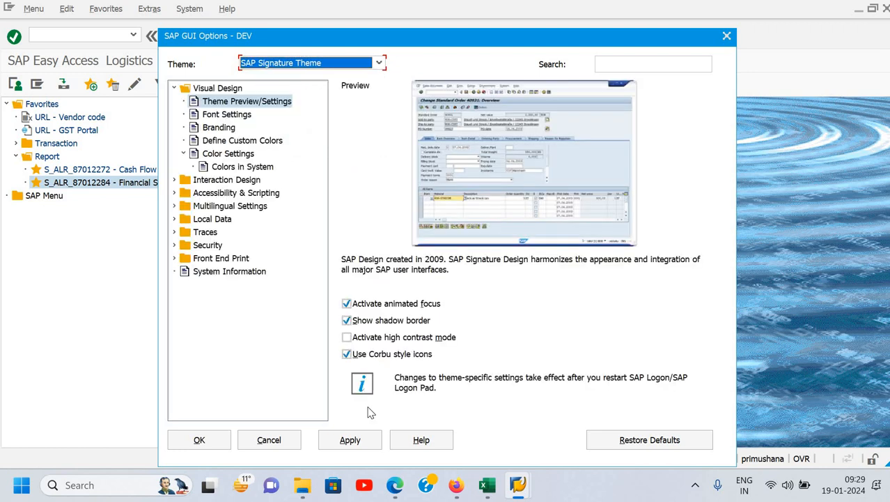
{"action": "left_click", "coordinate": [346, 446]}
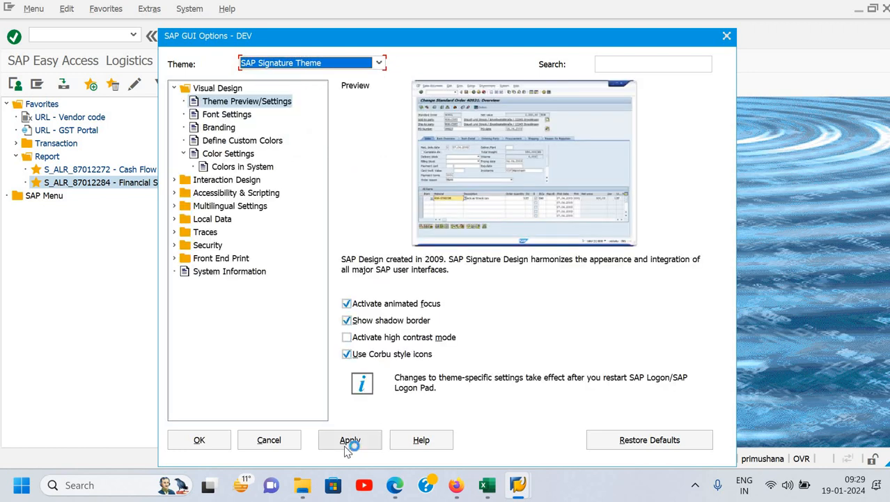
{"action": "left_click", "coordinate": [200, 441]}
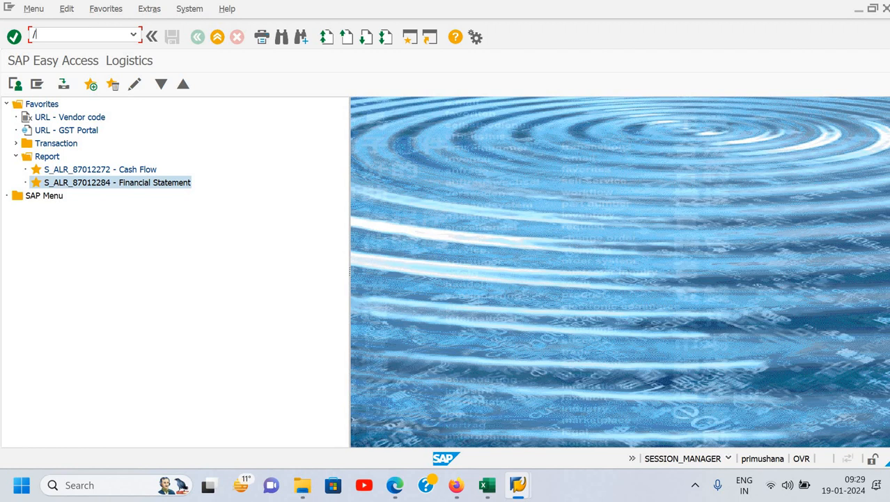
- End the session with the /nex command, then close and relaunch SAP Logon with its window maximized
{"action": "type", "text": "/nex"}
{"action": "key", "text": "Return"}
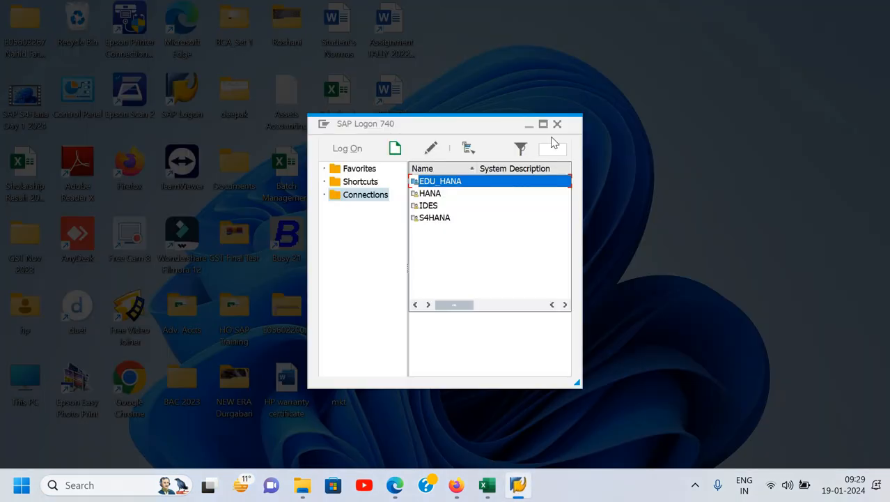
{"action": "left_click", "coordinate": [557, 125]}
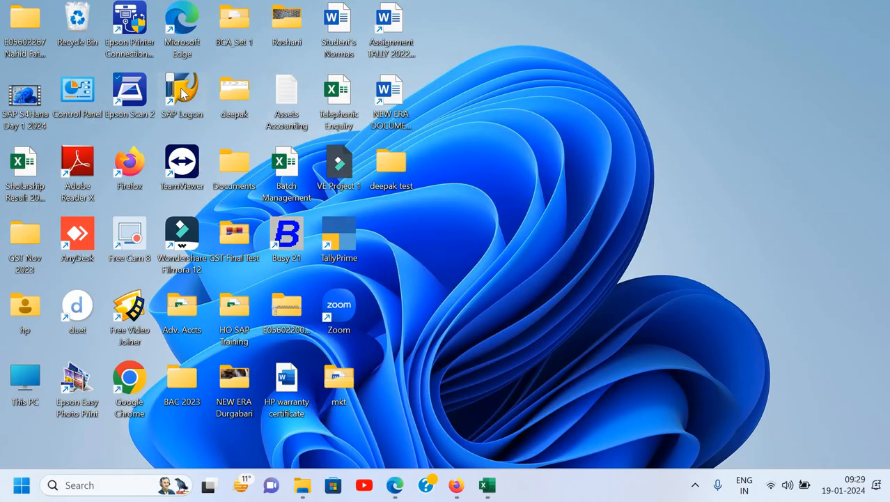
{"action": "double_click", "coordinate": [184, 92]}
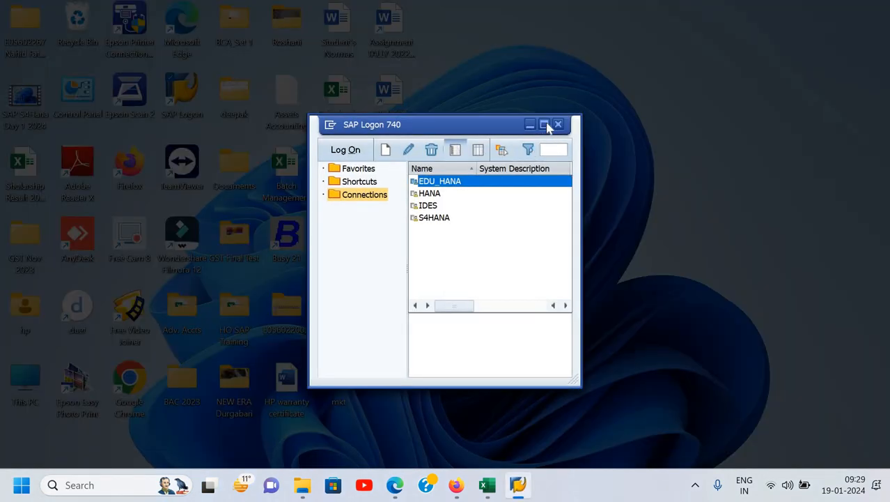
{"action": "left_click", "coordinate": [545, 124]}
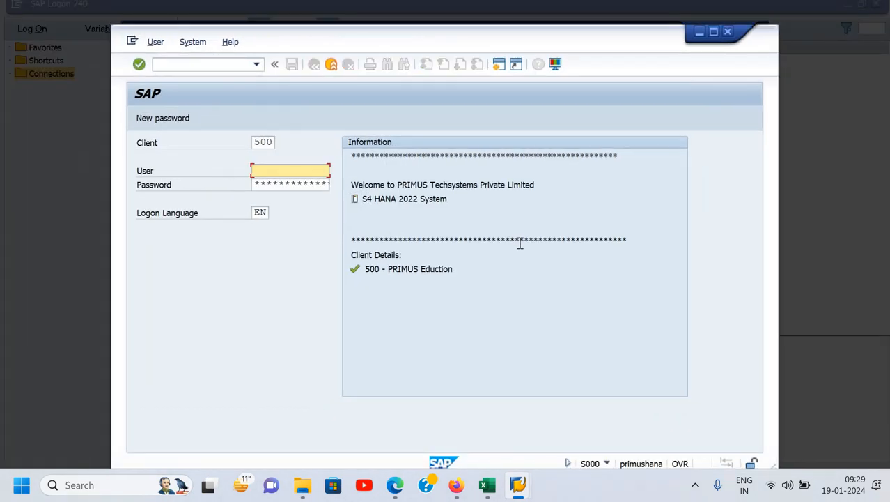
- Log on to client 500 of EDU_HANA with the saved user ID and the account password, and maximize the session window
{"action": "type", "text": "n"}
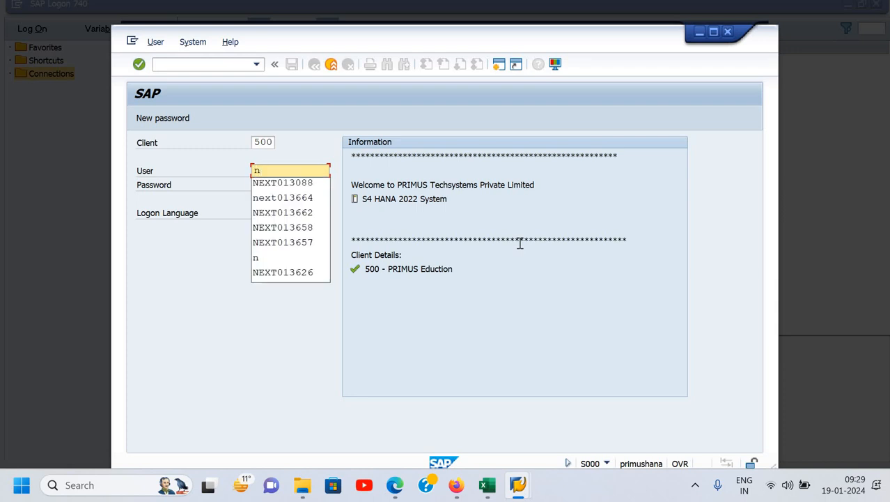
{"action": "key", "text": "Down"}
{"action": "key", "text": "Return"}
{"action": "key", "text": "Tab"}
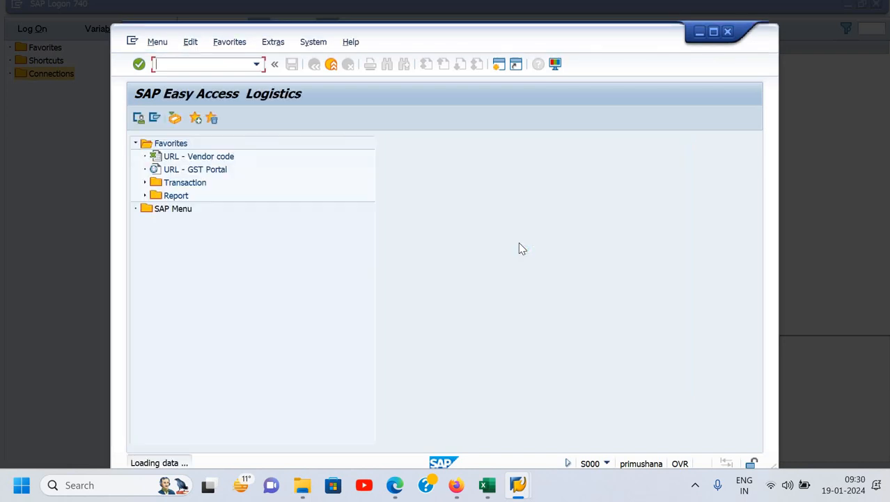
{"action": "left_click", "coordinate": [714, 32]}
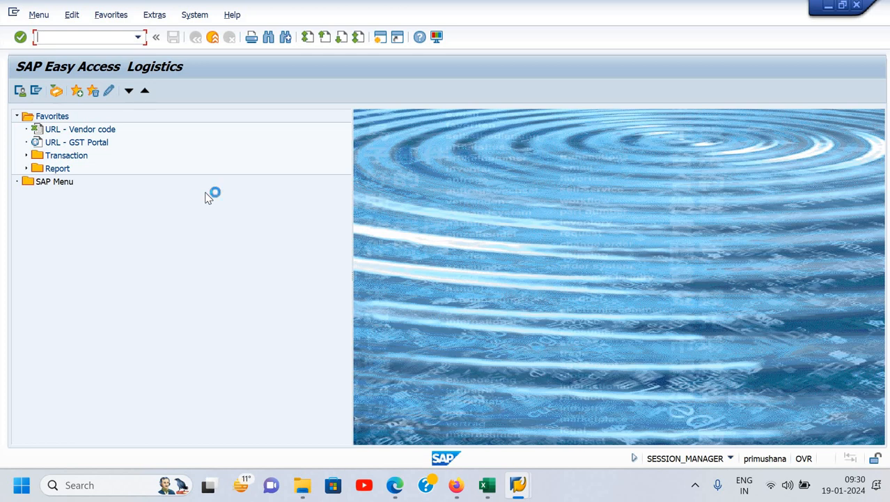
- Set the GUI theme back to Blue Crystal Theme in the options, apply it and close the dialog
{"action": "left_click", "coordinate": [437, 38]}
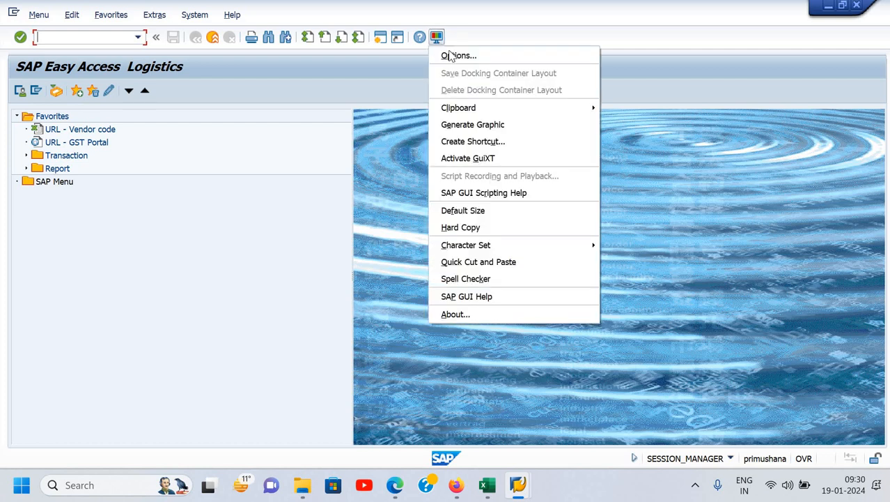
{"action": "left_click", "coordinate": [449, 54]}
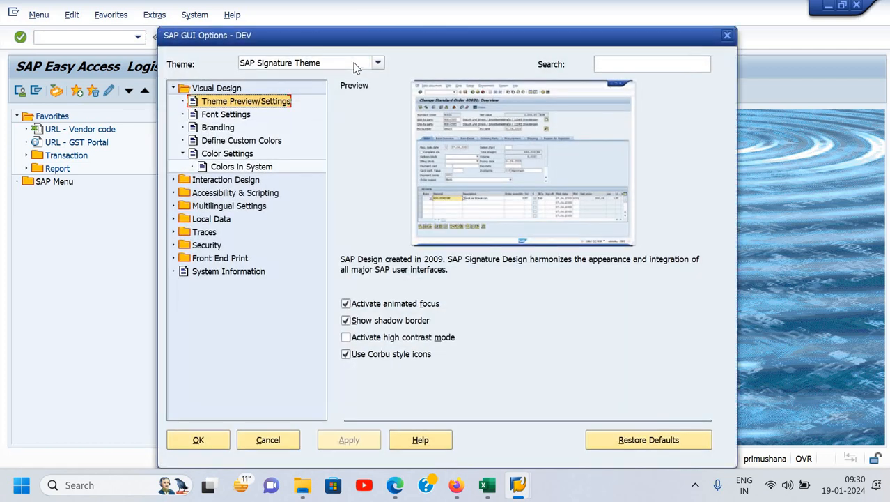
{"action": "left_click", "coordinate": [354, 63]}
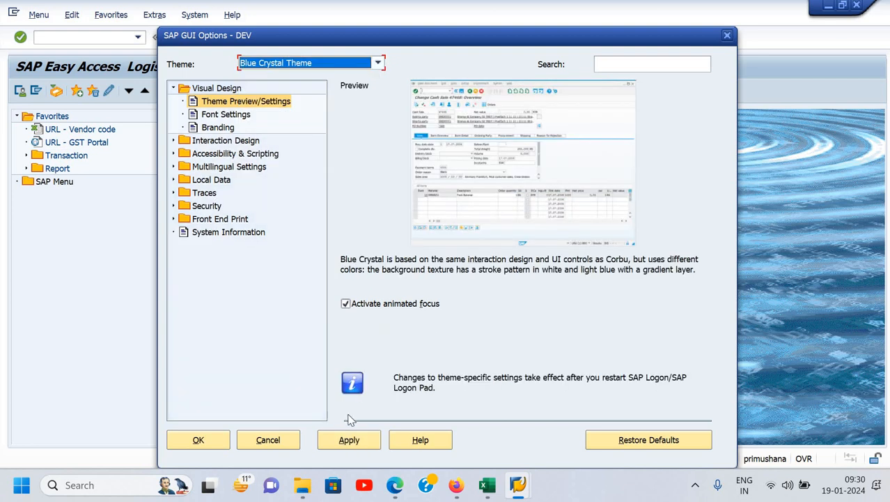
{"action": "left_click", "coordinate": [350, 442]}
{"action": "left_click", "coordinate": [224, 442]}
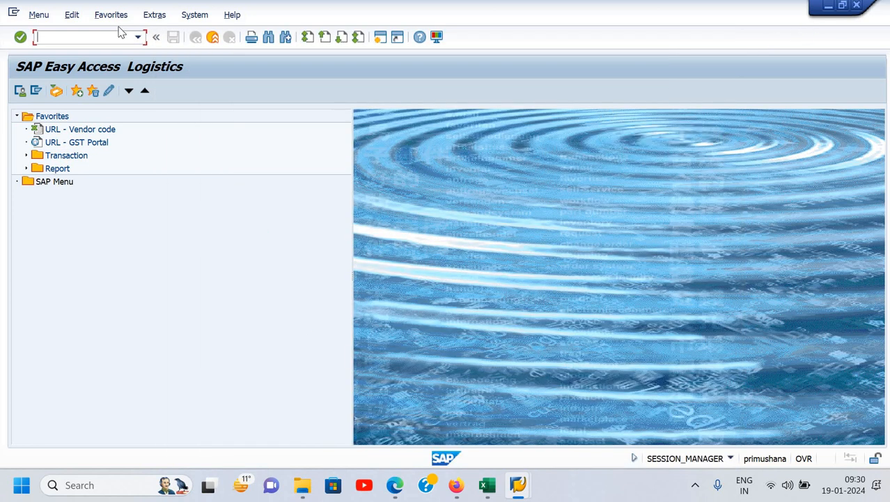
- Exit the SAP session using /nex and restart SAP Logon in a maximized window to load the Blue Crystal theme
{"action": "left_click", "coordinate": [40, 37]}
{"action": "type", "text": "/nex"}
{"action": "key", "text": "Return"}
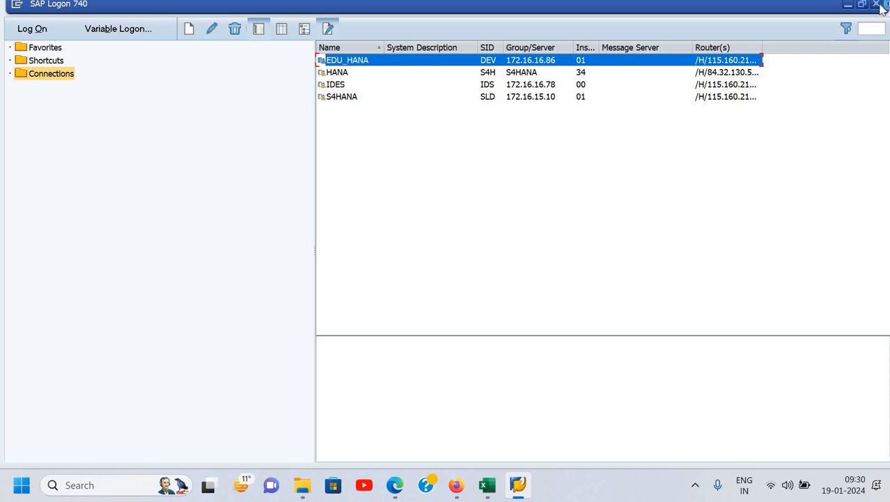
{"action": "left_click", "coordinate": [877, 4]}
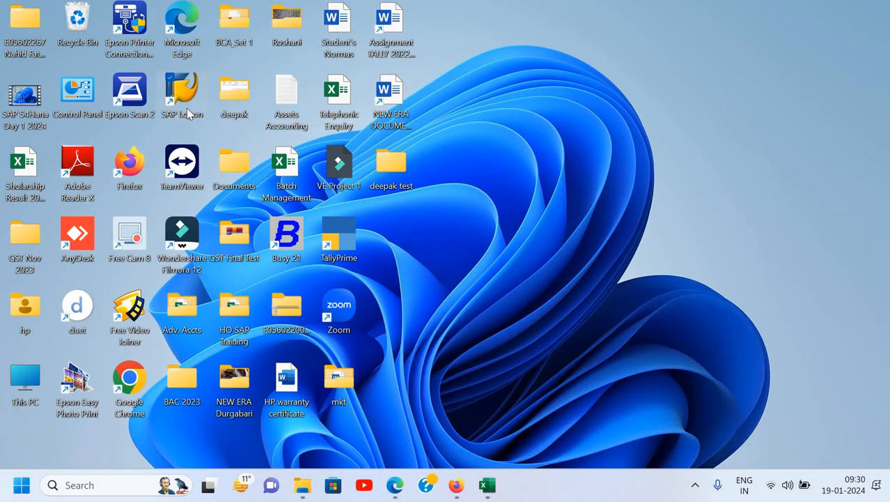
{"action": "double_click", "coordinate": [188, 113]}
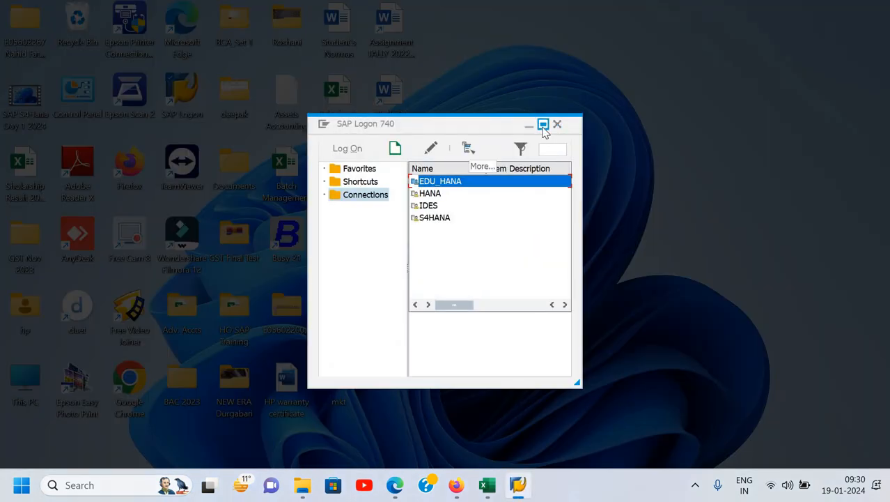
{"action": "left_click", "coordinate": [544, 125]}
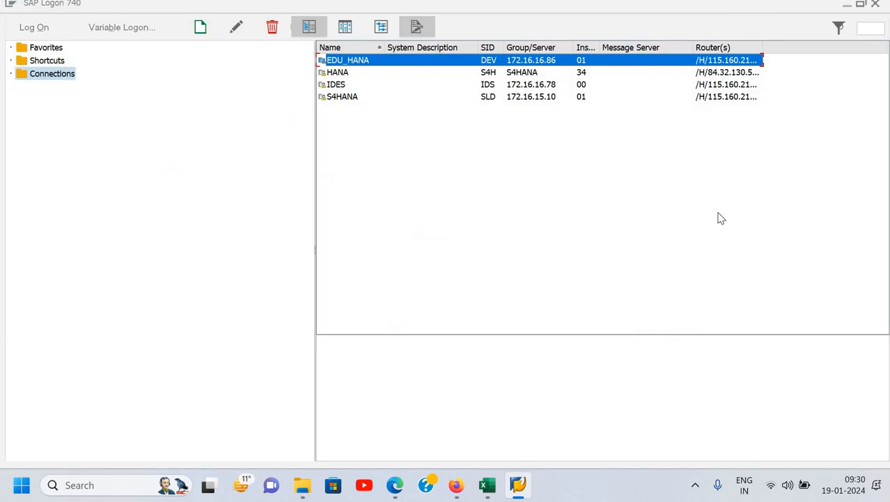
- Open the EDU_HANA connection and log on with the saved user ID and the account password
{"action": "key", "text": "Return"}
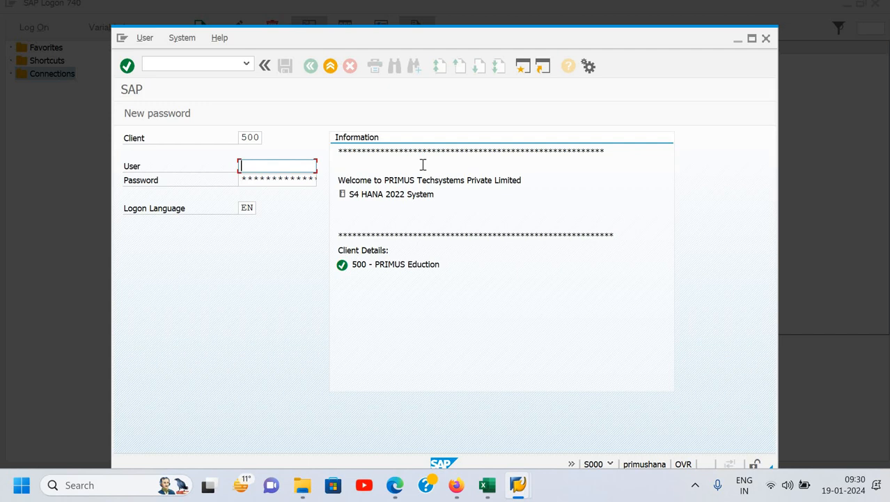
{"action": "type", "text": "N"}
{"action": "key", "text": "Down"}
{"action": "key", "text": "Return"}
{"action": "key", "text": "Tab"}
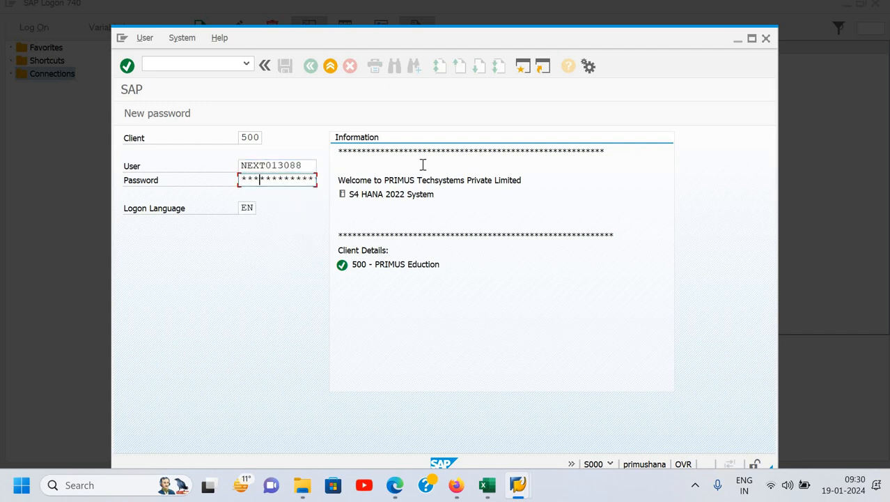
{"action": "key", "text": "Return"}
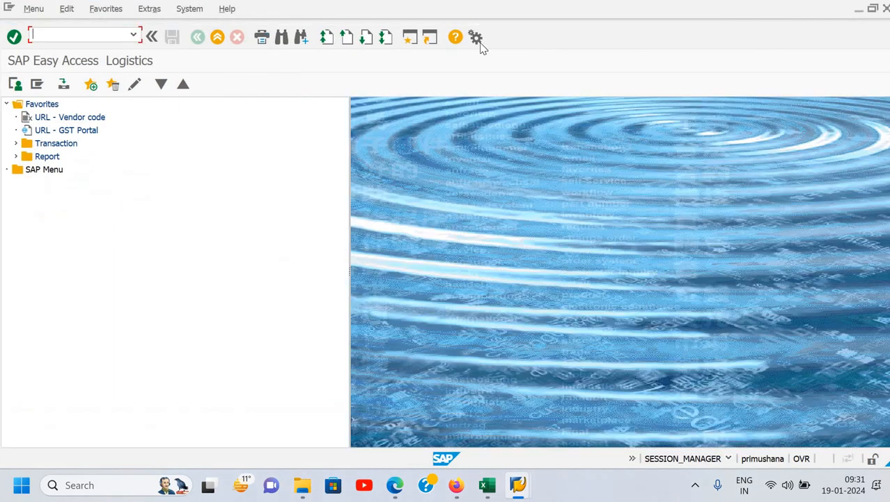
- Activate the audio signal in the Interaction Design sound settings of the SAP GUI options, apply it and close the dialog
{"action": "left_click", "coordinate": [475, 37]}
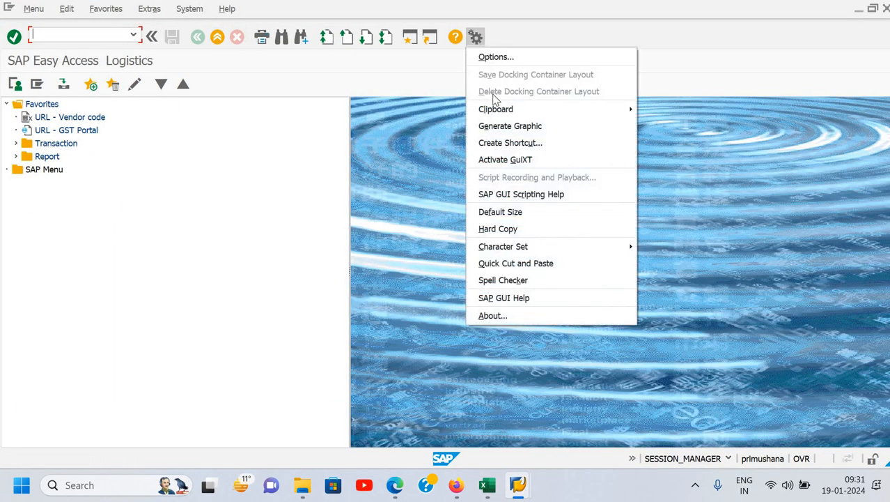
{"action": "left_click", "coordinate": [508, 61]}
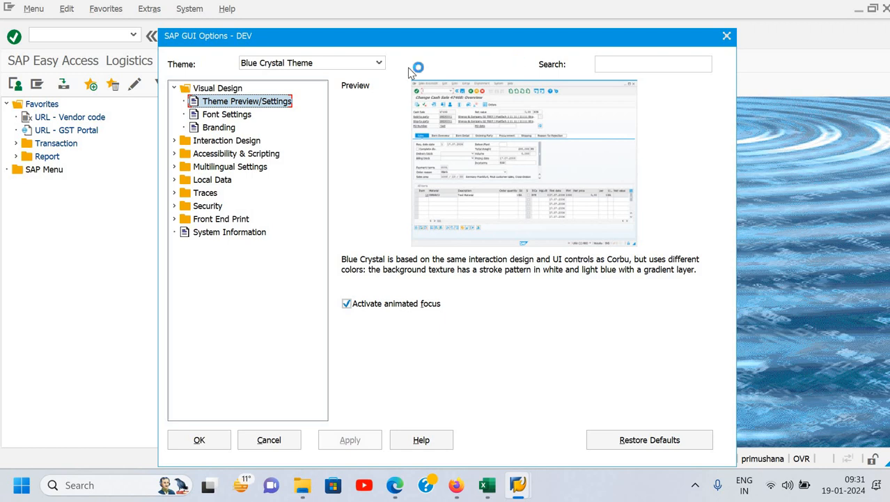
{"action": "left_click", "coordinate": [174, 141]}
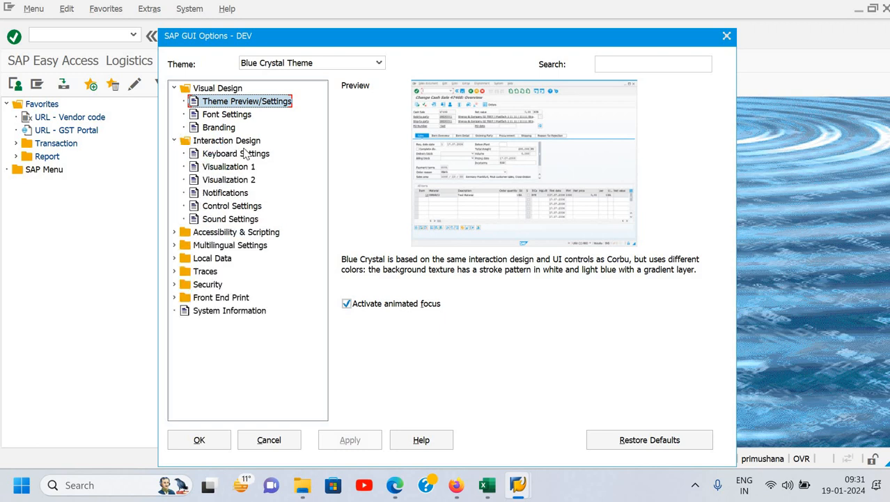
{"action": "left_click", "coordinate": [224, 168]}
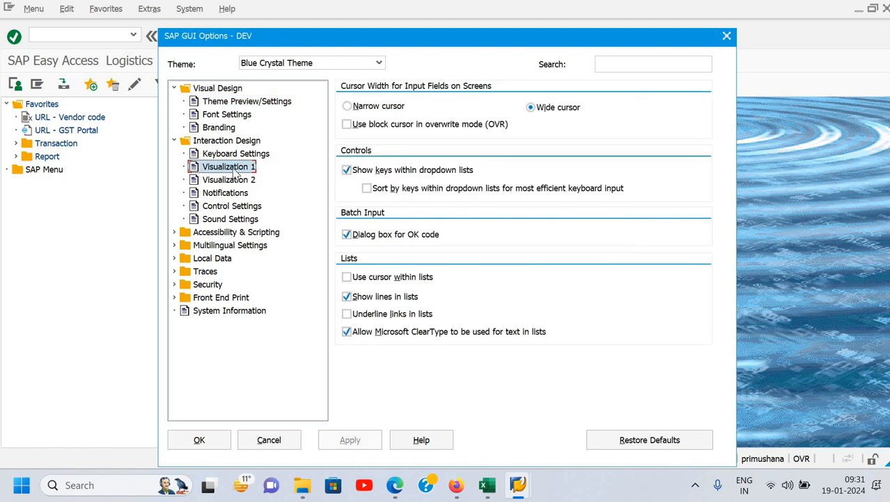
{"action": "left_click", "coordinate": [237, 219]}
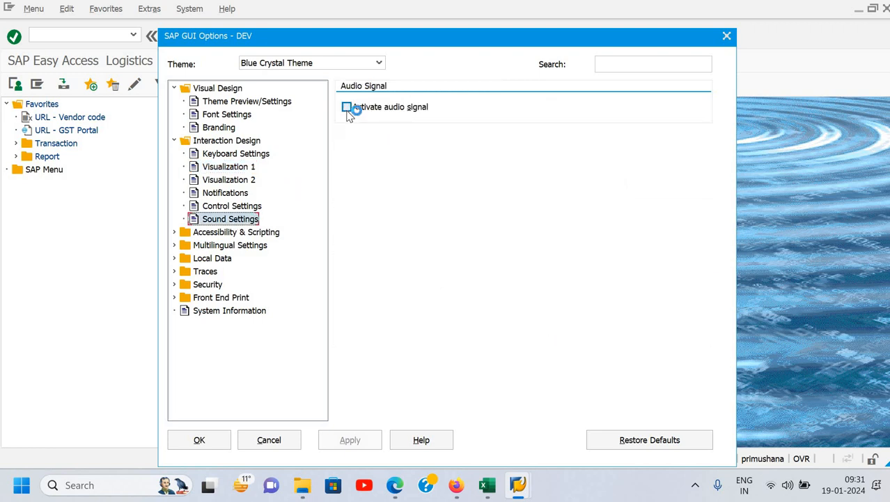
{"action": "left_click", "coordinate": [347, 112]}
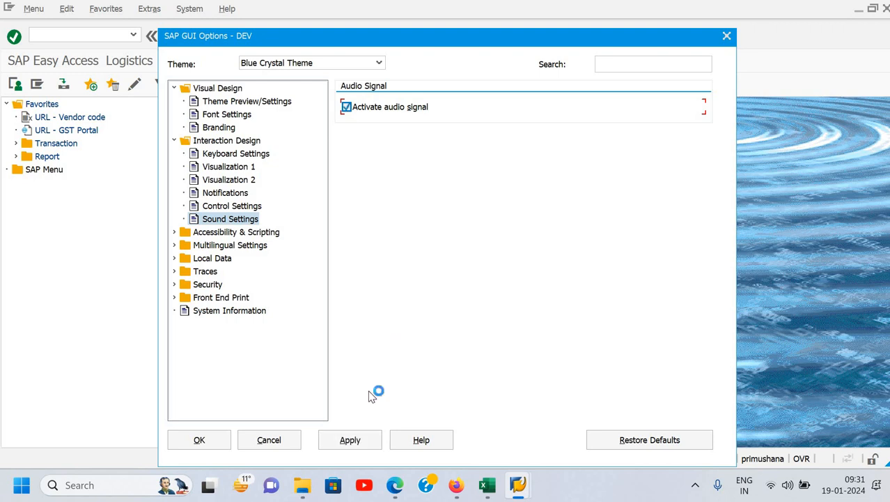
{"action": "left_click", "coordinate": [355, 439]}
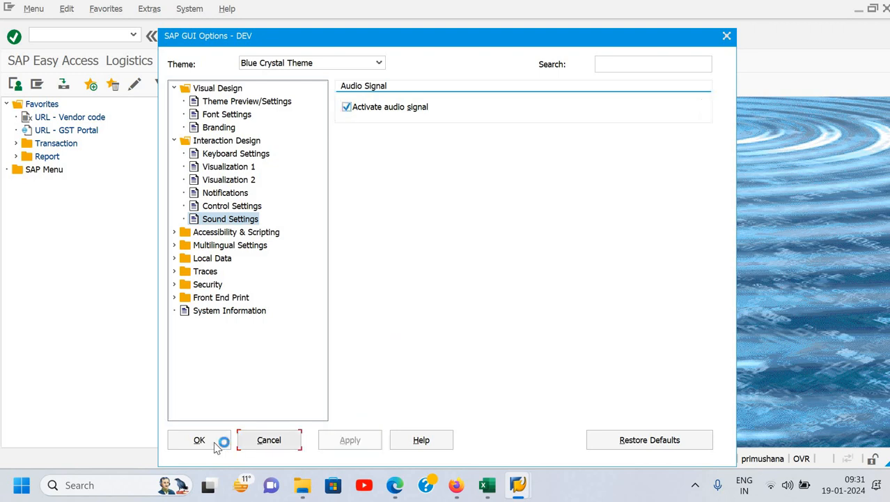
{"action": "left_click", "coordinate": [220, 442]}
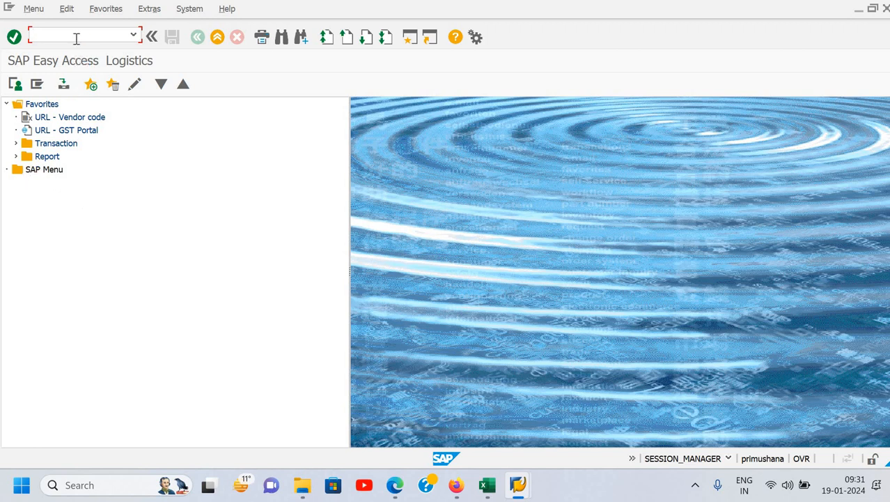
- Run transaction S000 to load the full SAP Menu and expand its Accounting and Financial Accounting folders
{"action": "type", "text": "s00"}
{"action": "key", "text": "Return"}
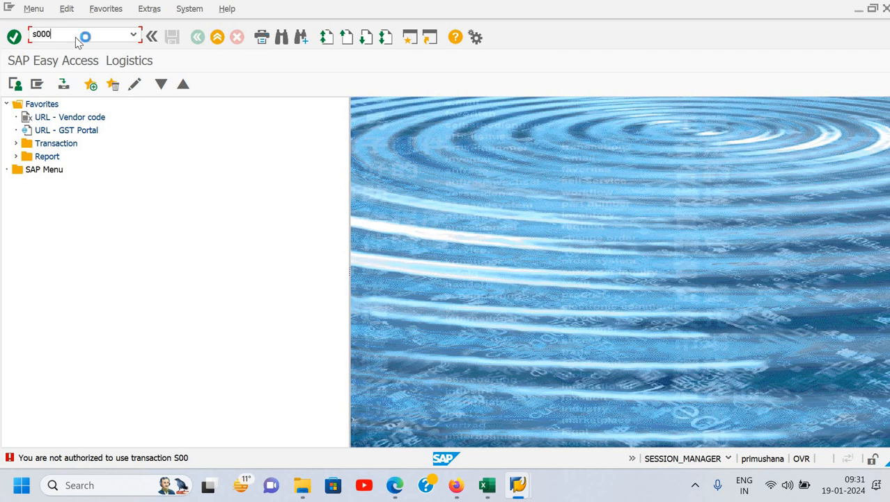
{"action": "key", "text": "Return"}
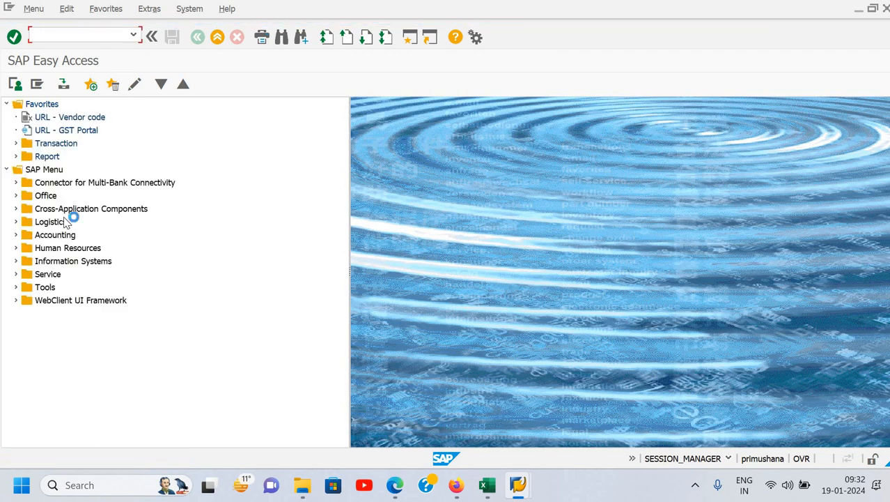
{"action": "left_click", "coordinate": [16, 232]}
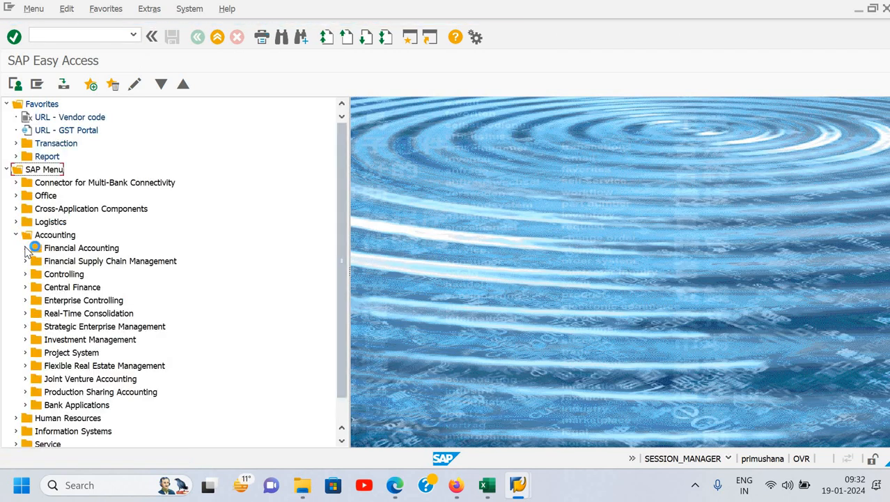
{"action": "left_click", "coordinate": [29, 254]}
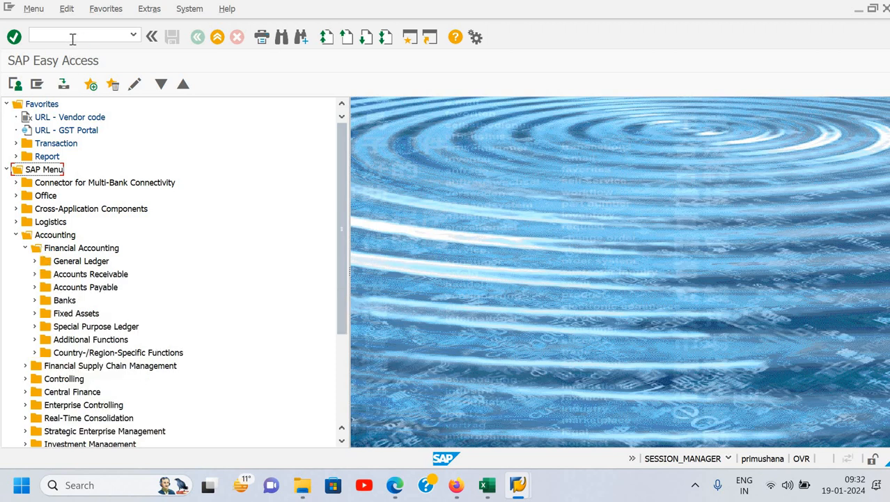
- Deactivate the audio signal in the GUI sound settings, apply it, and collapse the Financial Accounting and Accounting folders
{"action": "left_click", "coordinate": [127, 31]}
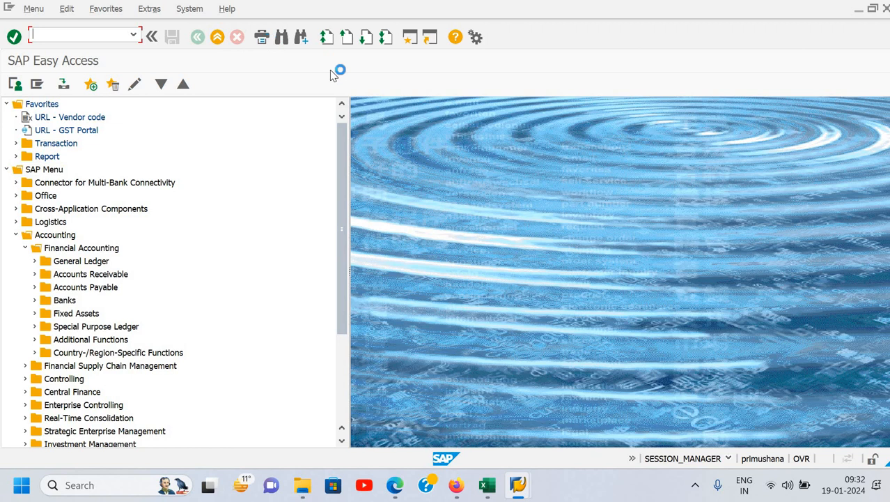
{"action": "left_click", "coordinate": [476, 38]}
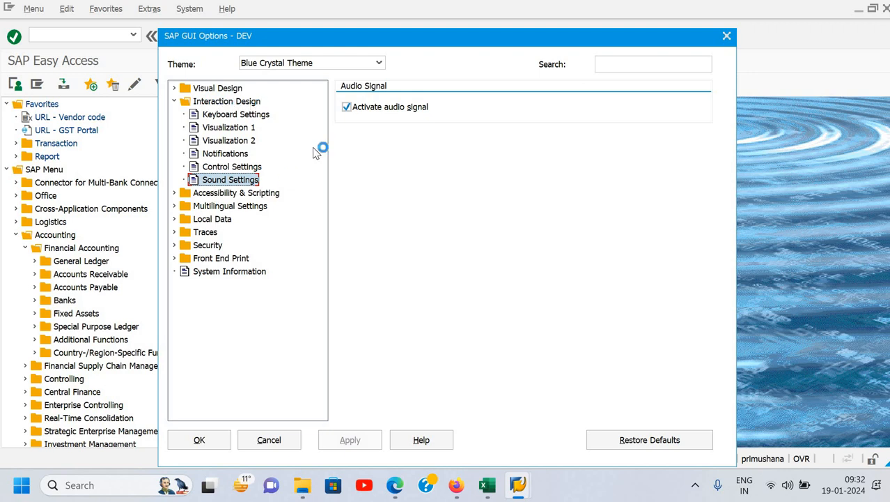
{"action": "left_click", "coordinate": [347, 108]}
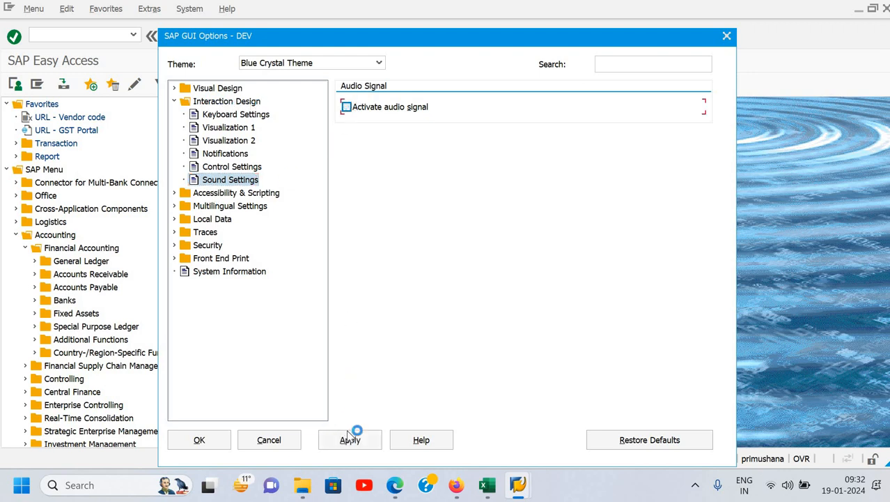
{"action": "left_click", "coordinate": [350, 439]}
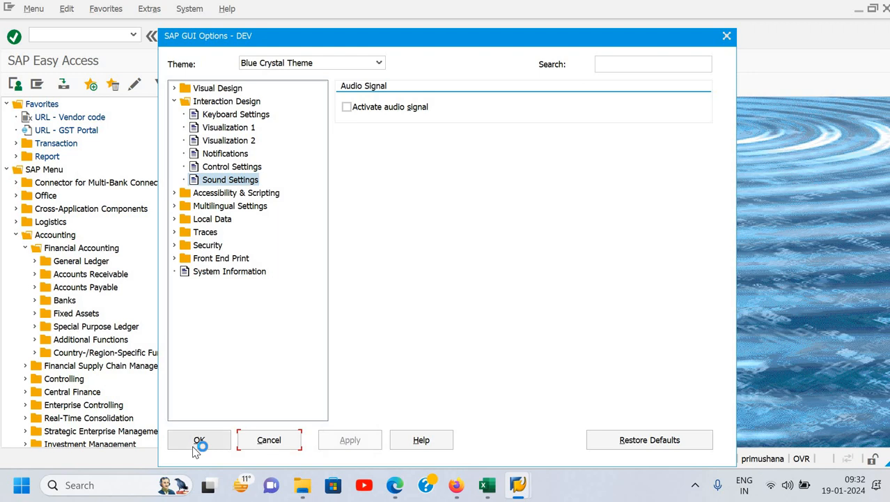
{"action": "left_click", "coordinate": [197, 442]}
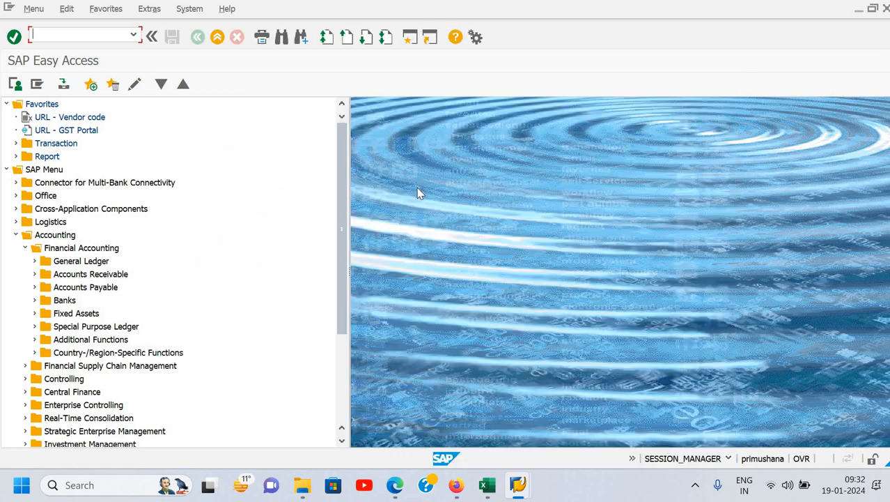
{"action": "left_click", "coordinate": [24, 244]}
{"action": "left_click", "coordinate": [16, 235]}
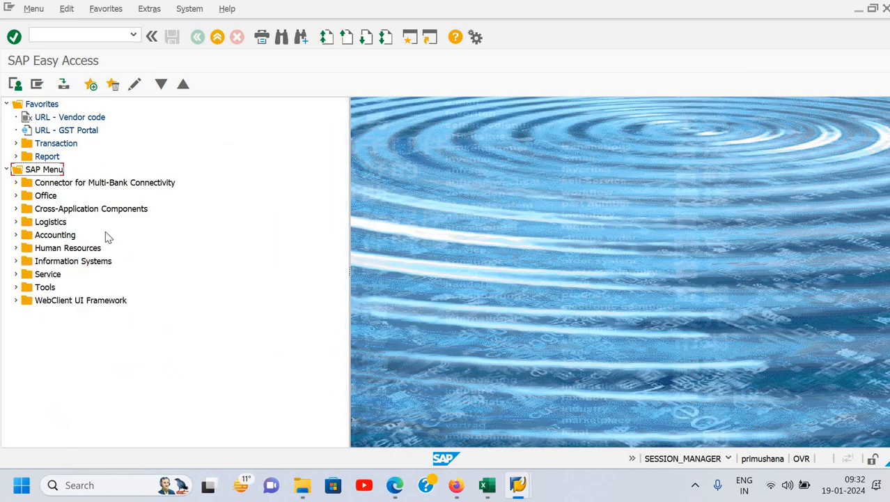
- Enable sorting by keys within dropdown lists in the Visualization 1 options, apply it and close the dialog
{"action": "left_click", "coordinate": [477, 38]}
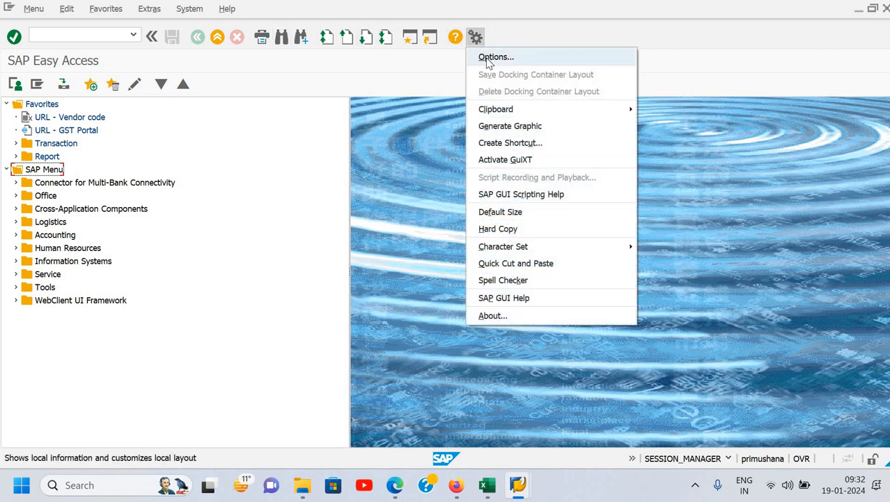
{"action": "left_click", "coordinate": [333, 139]}
{"action": "left_click", "coordinate": [233, 129]}
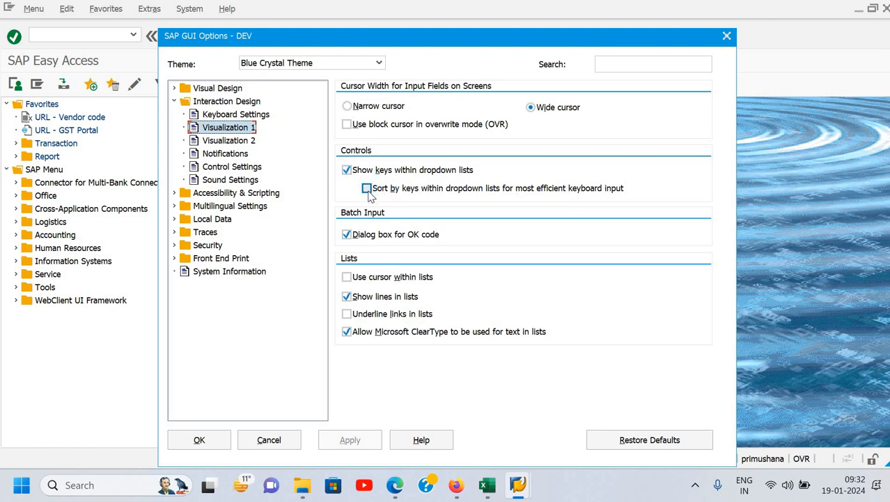
{"action": "left_click", "coordinate": [367, 190]}
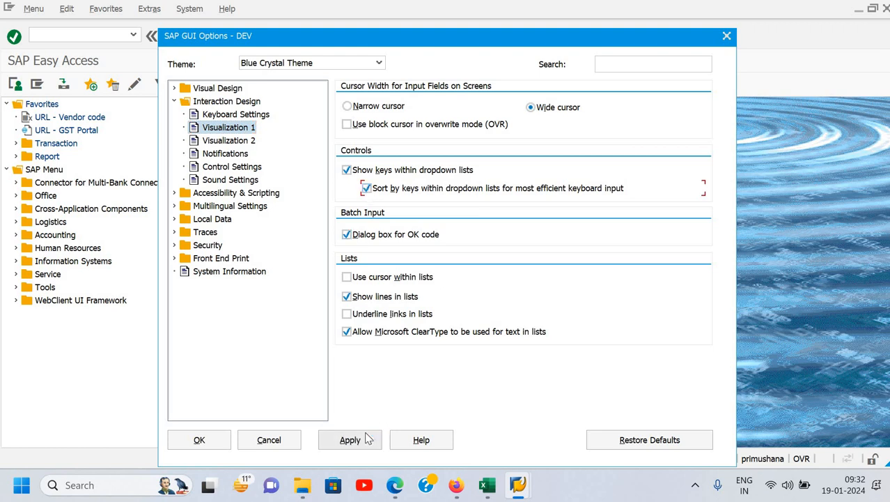
{"action": "left_click", "coordinate": [367, 437]}
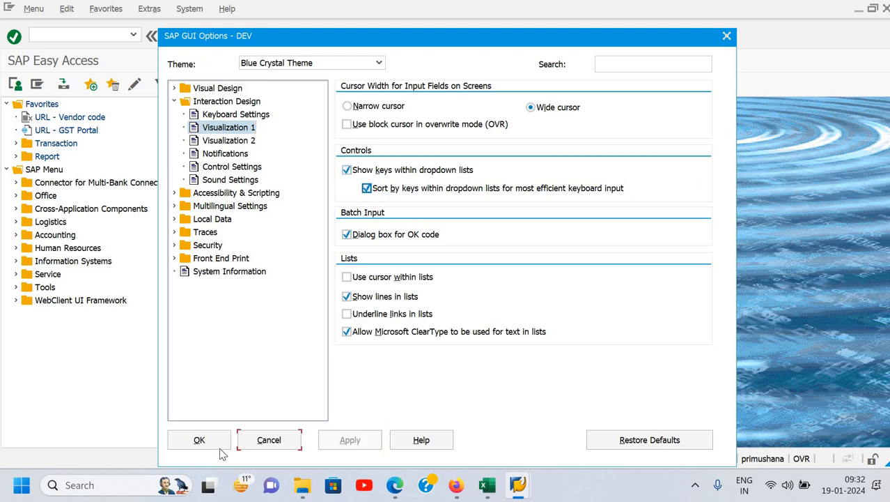
{"action": "left_click", "coordinate": [201, 441]}
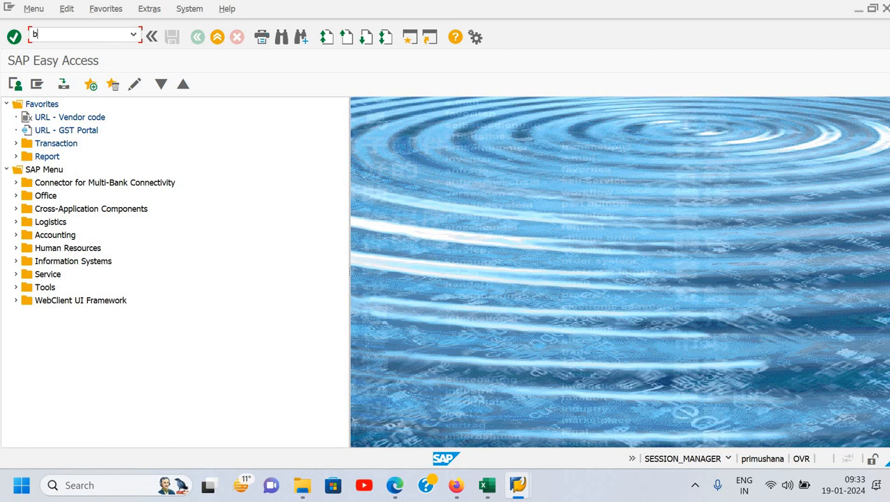
- Run transaction BP and start creating a business partner of type organization
{"action": "type", "text": "p"}
{"action": "key", "text": "Return"}
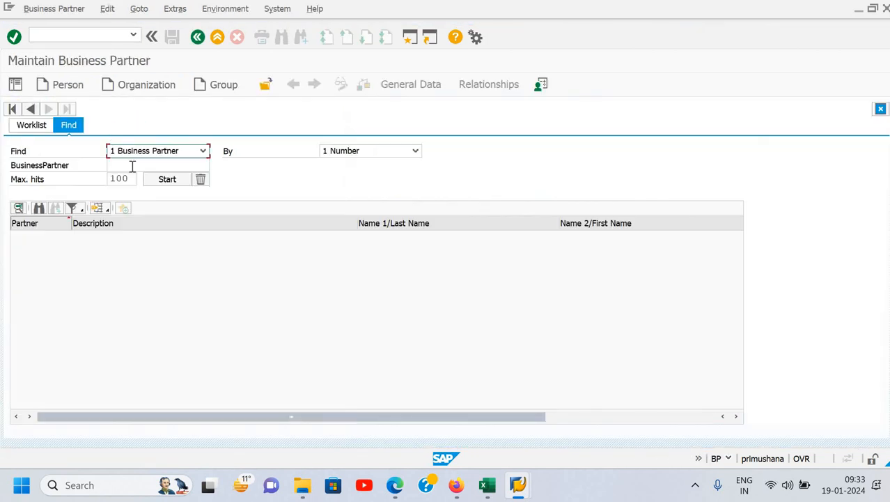
{"action": "left_click", "coordinate": [133, 81]}
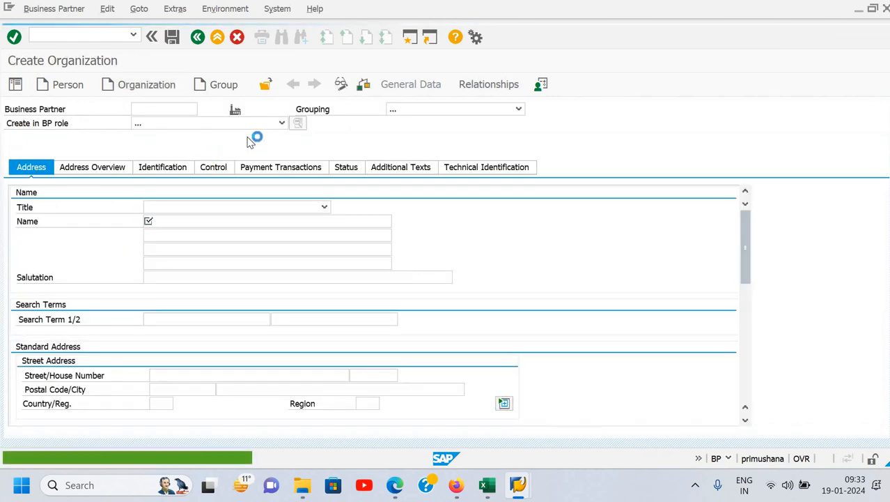
- Browse the key-sorted BP roles and locate FLVN00 and FLCU01 without choosing one, and leave the transaction with /n
{"action": "left_click", "coordinate": [282, 123]}
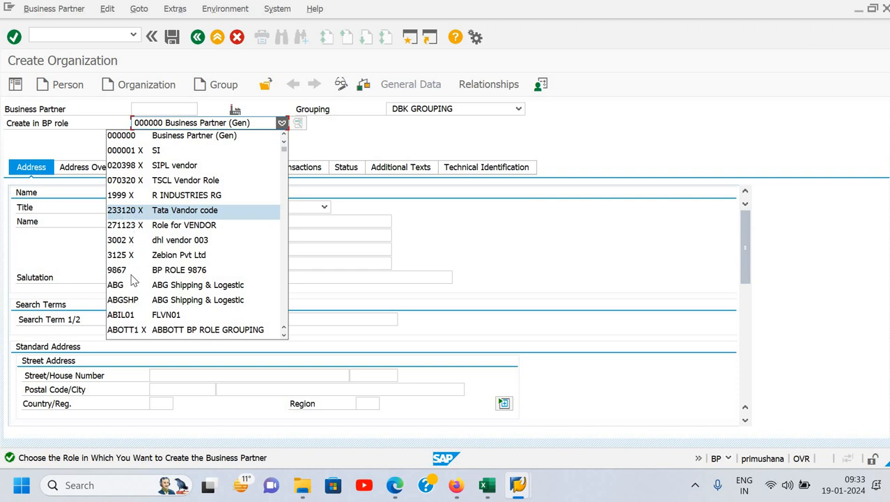
{"action": "scroll", "coordinate": [154, 272], "scroll_direction": "down", "scroll_amount": 10}
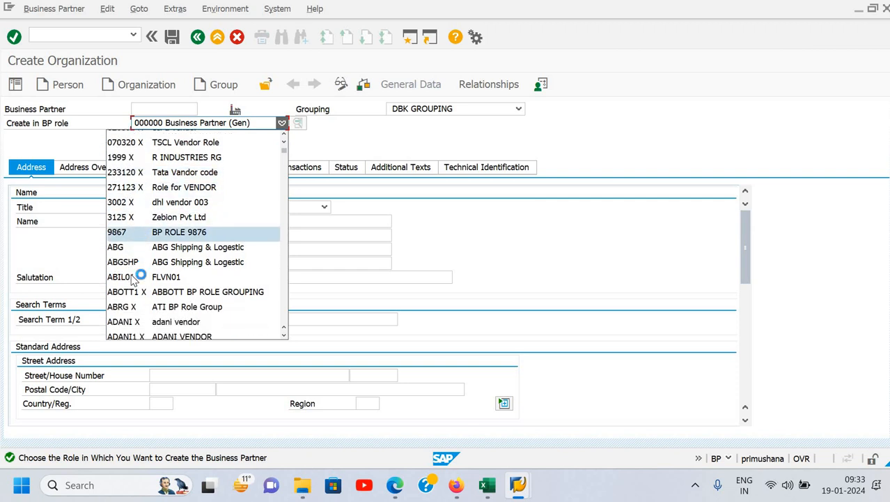
{"action": "scroll", "coordinate": [176, 145], "scroll_direction": "down", "scroll_amount": 1}
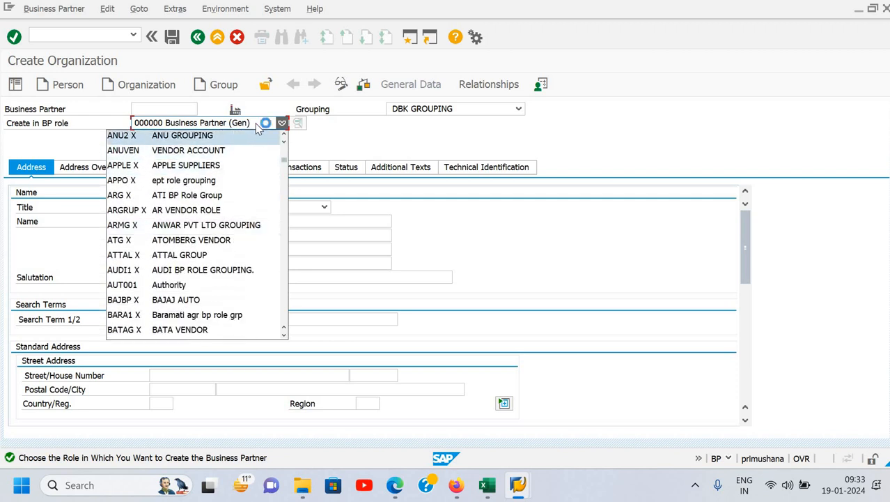
{"action": "type", "text": "flv"}
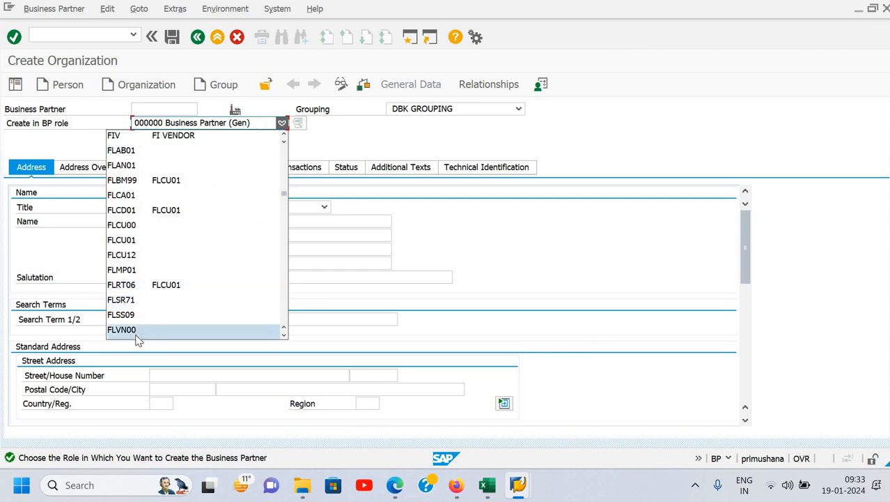
{"action": "key", "text": "Up"}
{"action": "key", "text": "Up"}
{"action": "key", "text": "Up"}
{"action": "key", "text": "Up"}
{"action": "key", "text": "Up"}
{"action": "key", "text": "Up"}
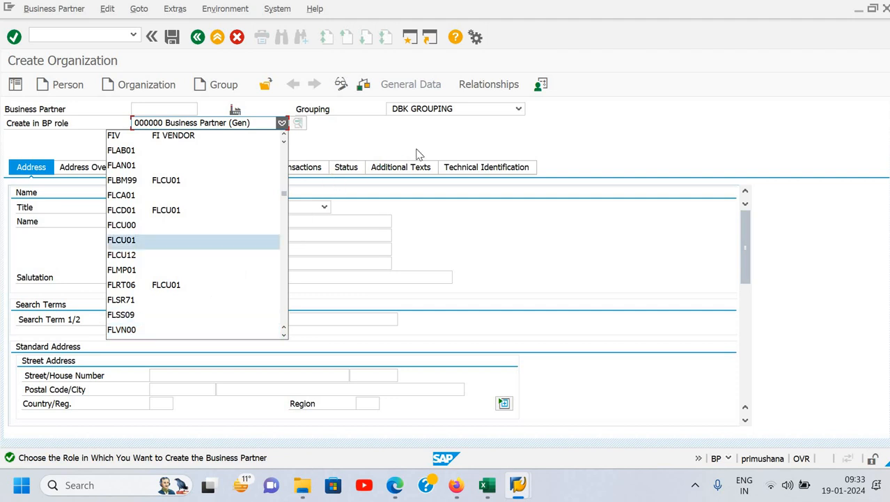
{"action": "key", "text": "Escape"}
{"action": "left_click", "coordinate": [71, 37]}
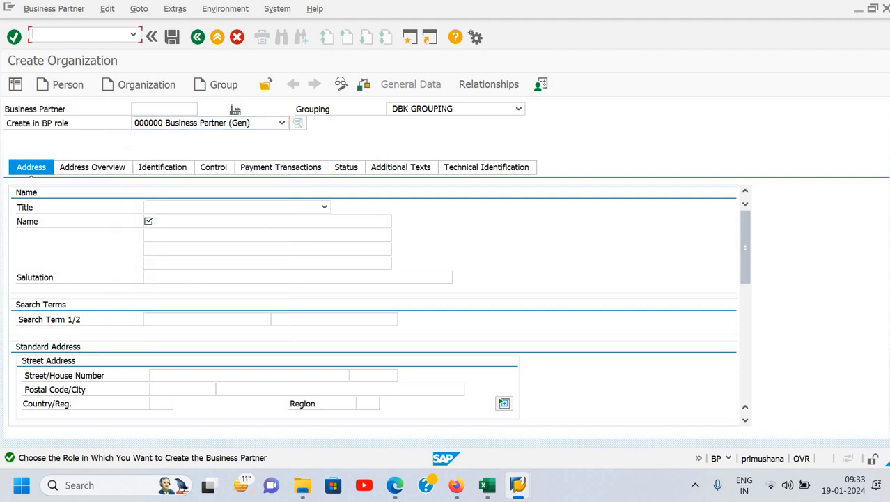
{"action": "type", "text": "/n"}
{"action": "key", "text": "Return"}
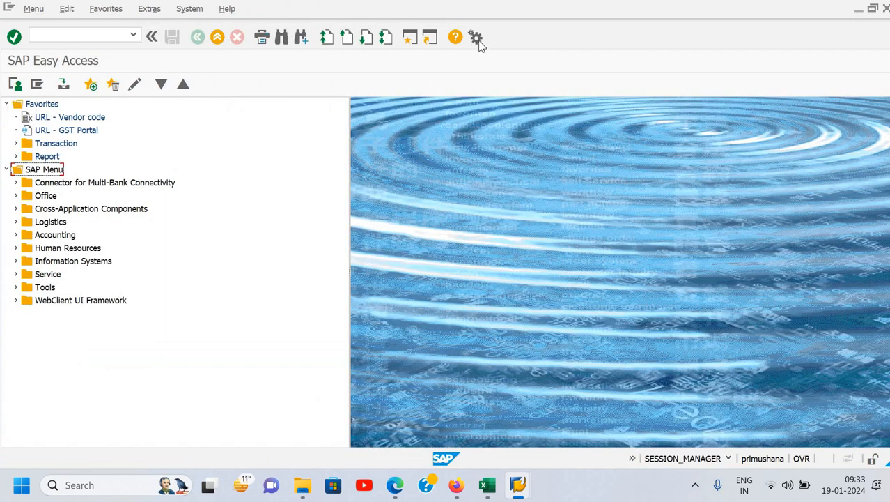
- Disable both sorting by keys and showing keys within dropdown lists in the Visualization 1 options, apply and close the dialog
{"action": "left_click", "coordinate": [476, 37]}
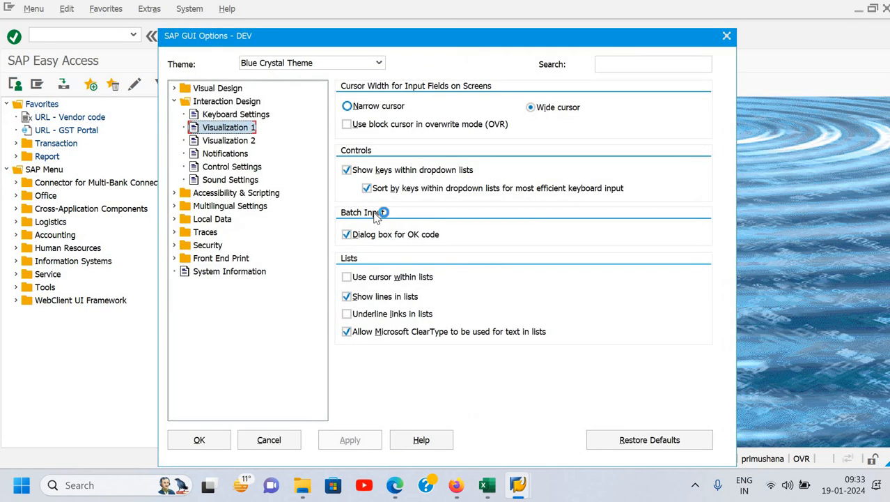
{"action": "left_click", "coordinate": [367, 188]}
{"action": "left_click", "coordinate": [346, 170]}
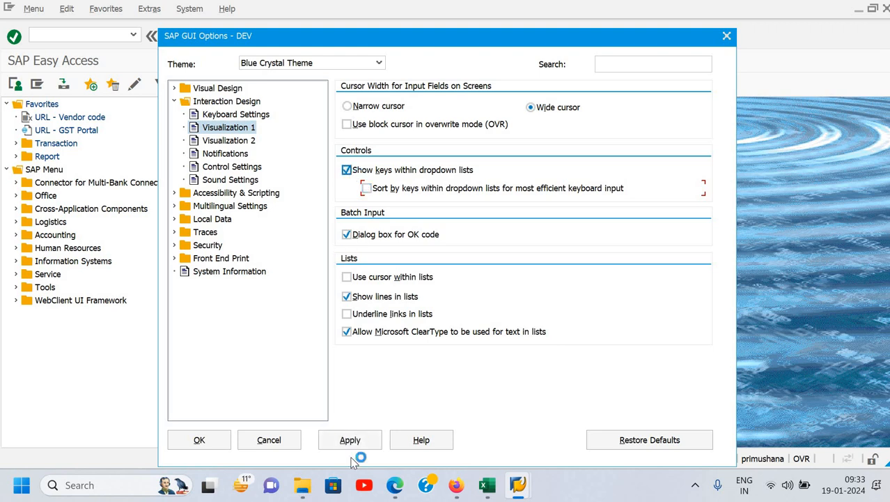
{"action": "left_click", "coordinate": [341, 440]}
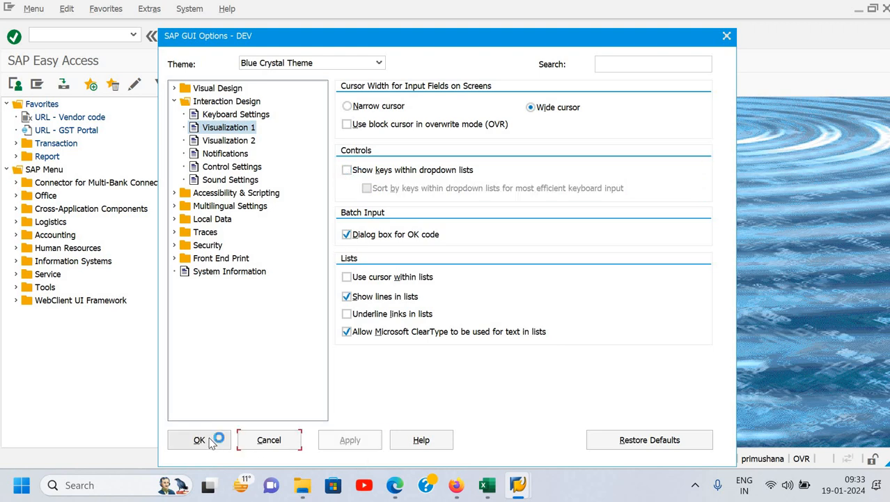
{"action": "left_click", "coordinate": [200, 439]}
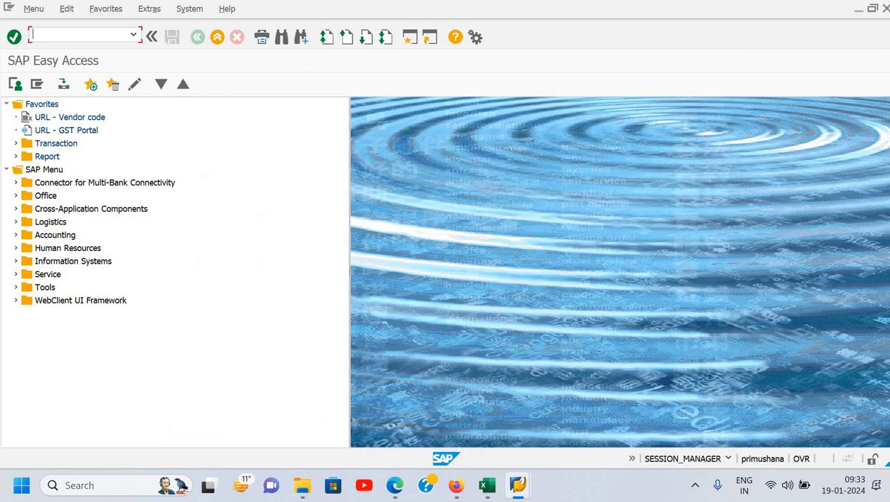
- Run transaction BP and start creating an organization to check how its role list displays
{"action": "type", "text": "bp"}
{"action": "key", "text": "Return"}
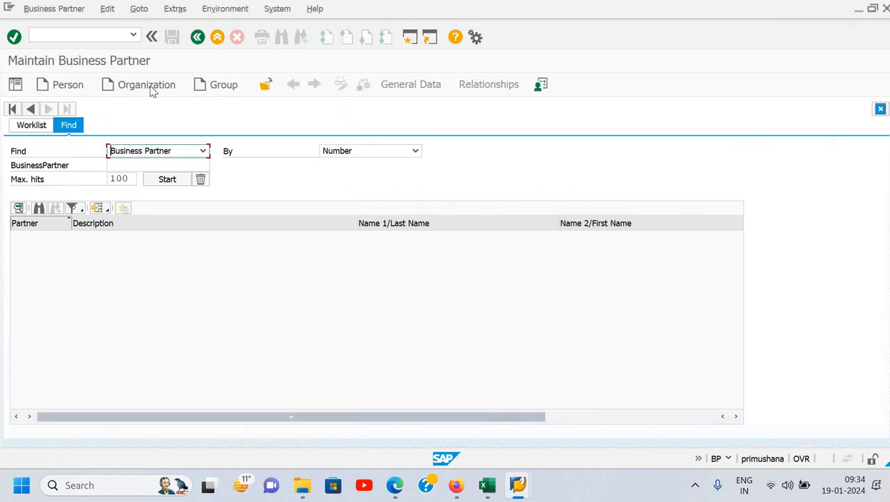
{"action": "left_click", "coordinate": [156, 86]}
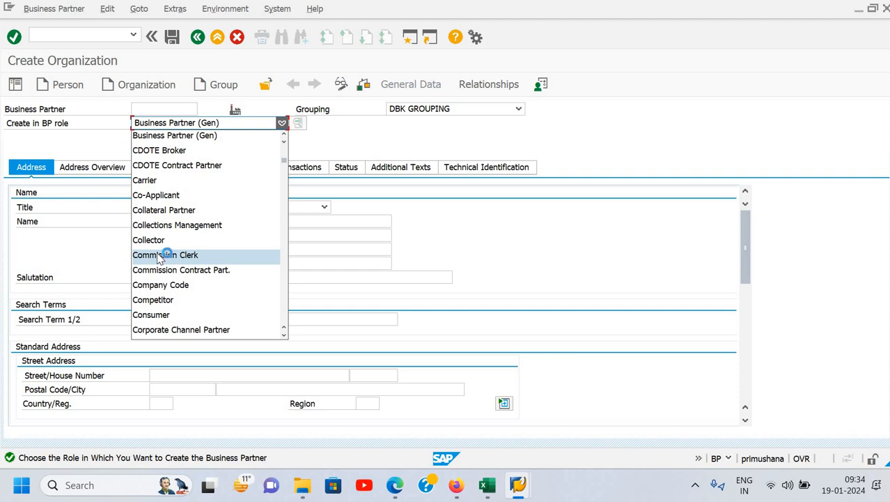
- Browse the BP roles listed without keys without choosing one, and leave the transaction with /n
{"action": "scroll", "coordinate": [159, 259], "scroll_direction": "down", "scroll_amount": 20}
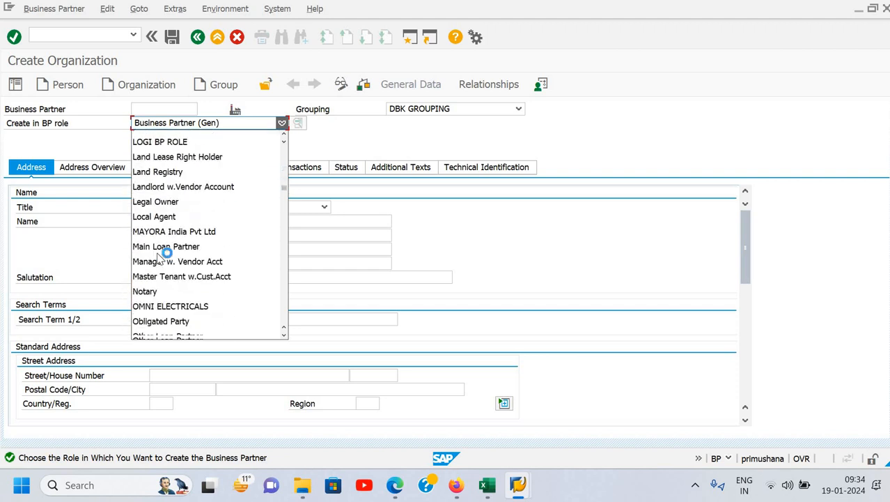
{"action": "scroll", "coordinate": [159, 259], "scroll_direction": "down", "scroll_amount": 10}
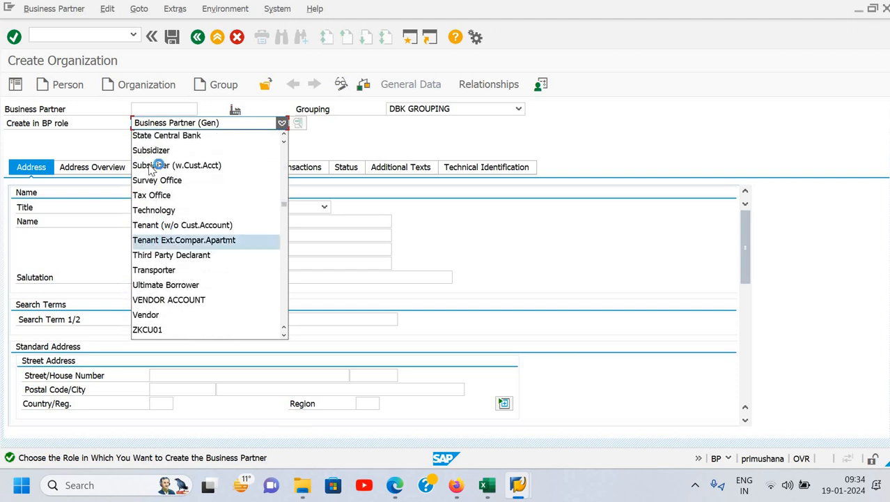
{"action": "left_click", "coordinate": [85, 35]}
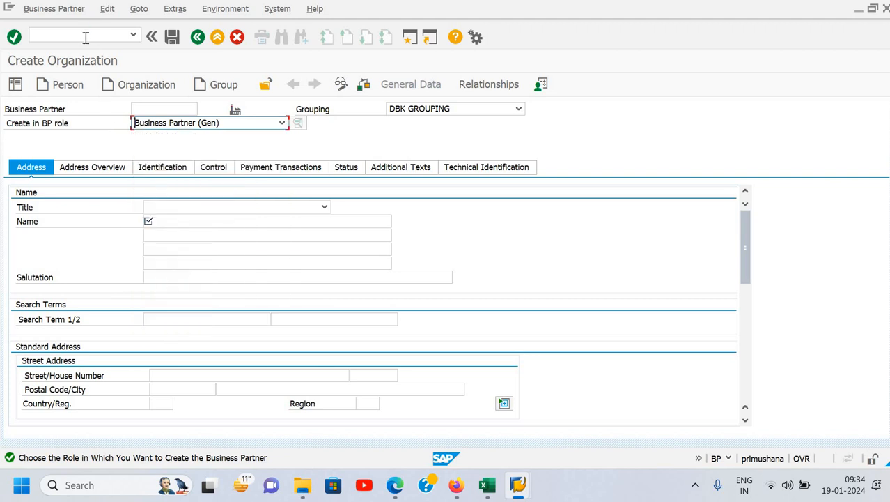
{"action": "left_click", "coordinate": [85, 37]}
{"action": "type", "text": "/n"}
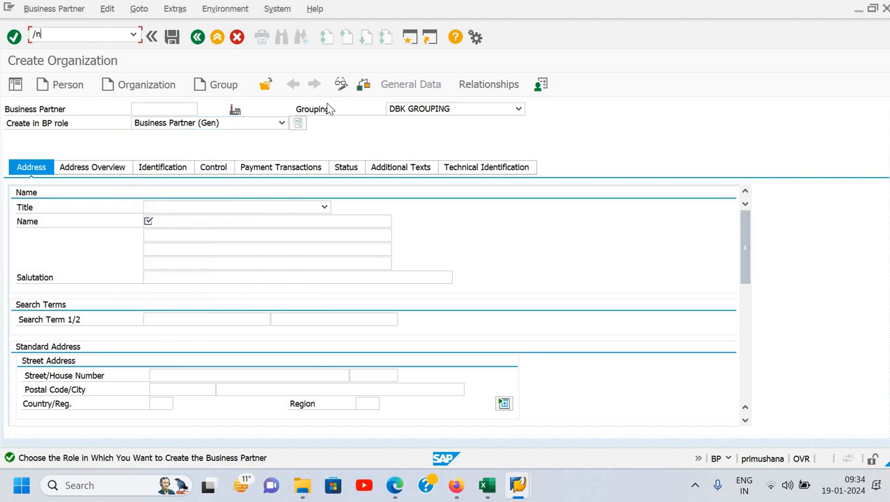
{"action": "key", "text": "Return"}
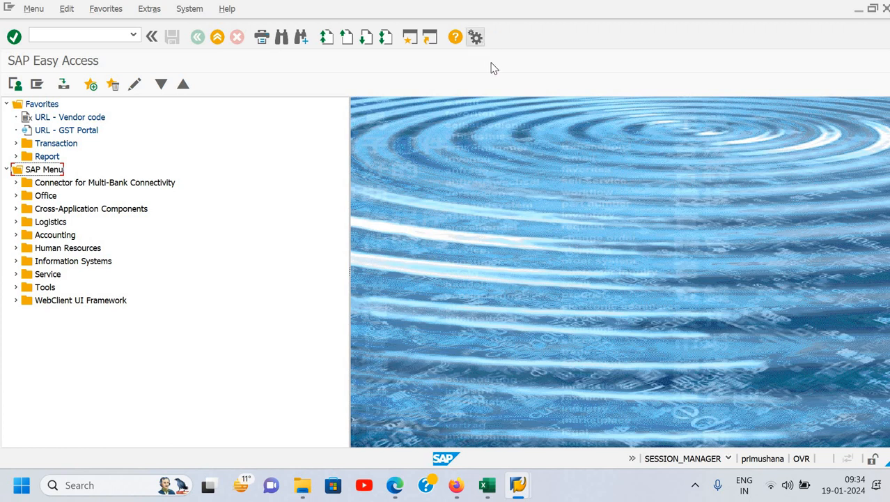
- Enable showing keys within dropdown lists in the Visualization 1 options and apply it, view the Visualization 2 options and close the dialog
{"action": "left_click", "coordinate": [471, 56]}
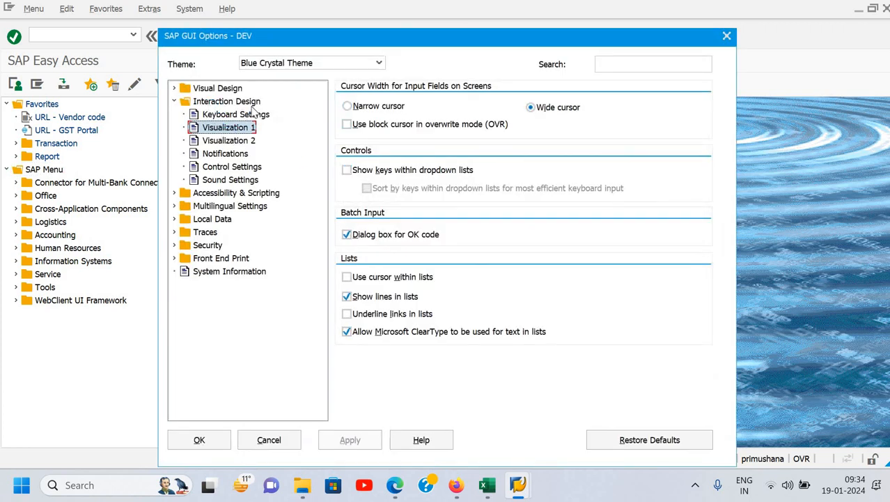
{"action": "left_click", "coordinate": [347, 170]}
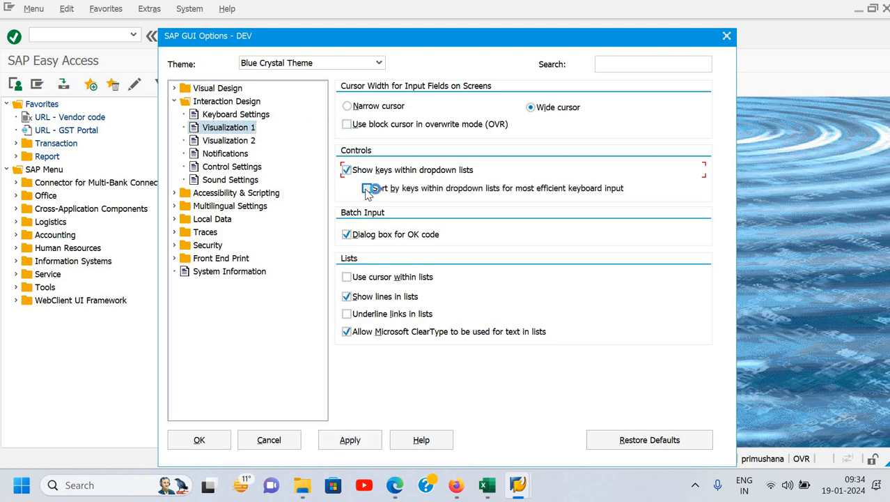
{"action": "left_click", "coordinate": [363, 440]}
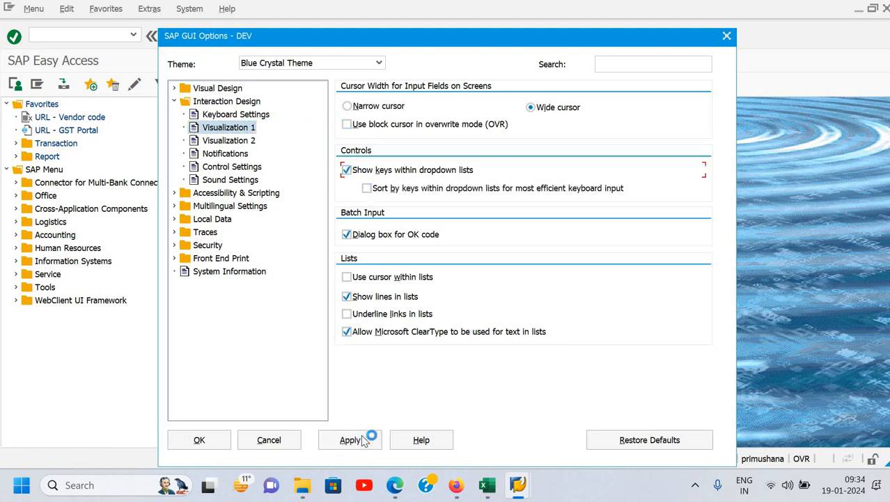
{"action": "left_click", "coordinate": [227, 141]}
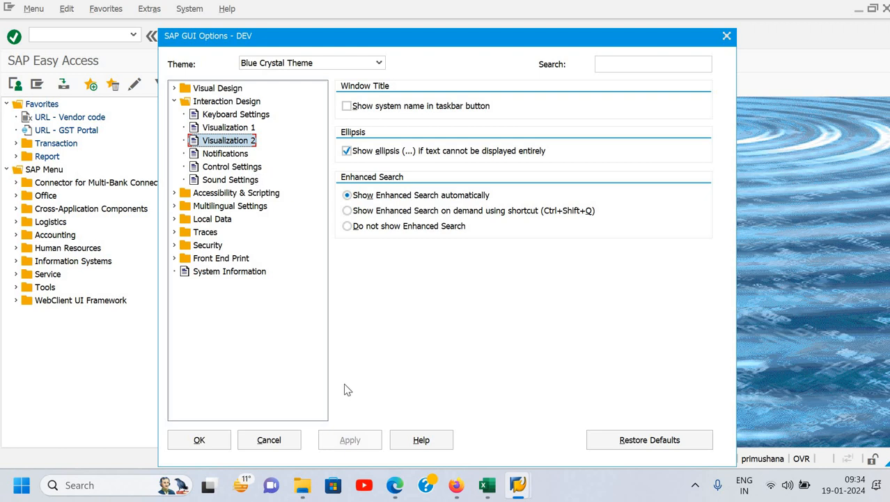
{"action": "left_click", "coordinate": [211, 439]}
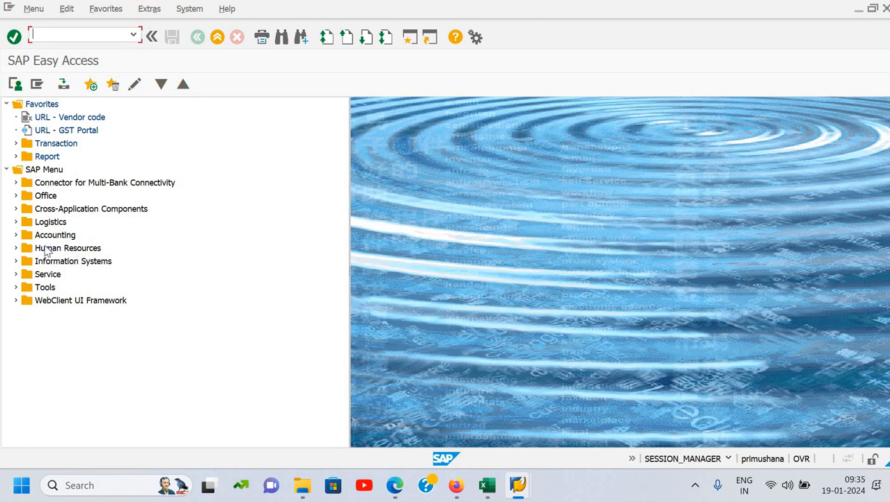
- Run transaction FS00 to view central G/L account editing, and return to SAP Easy Access
{"action": "left_click", "coordinate": [15, 235]}
{"action": "left_click", "coordinate": [38, 84]}
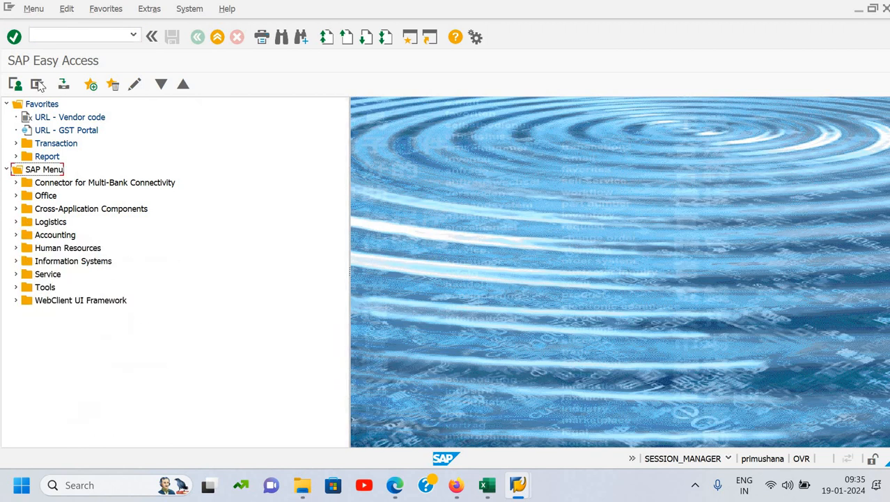
{"action": "left_click", "coordinate": [53, 36]}
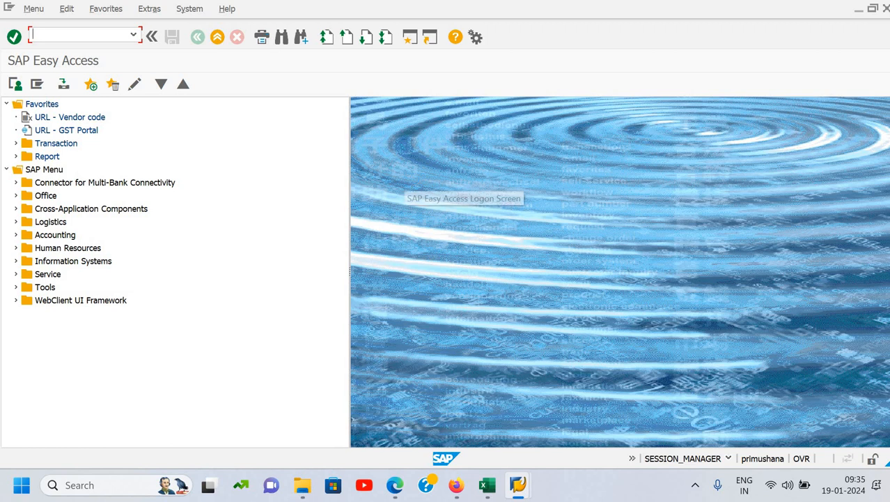
{"action": "type", "text": "fs00"}
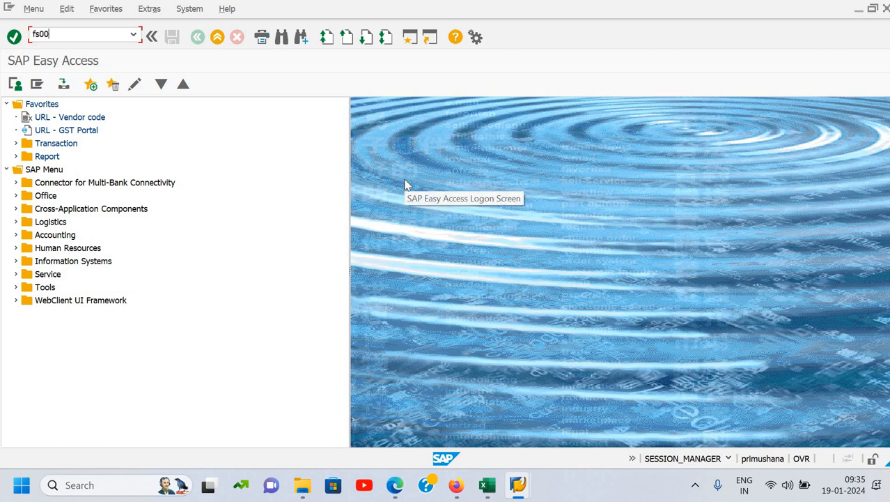
{"action": "key", "text": "Return"}
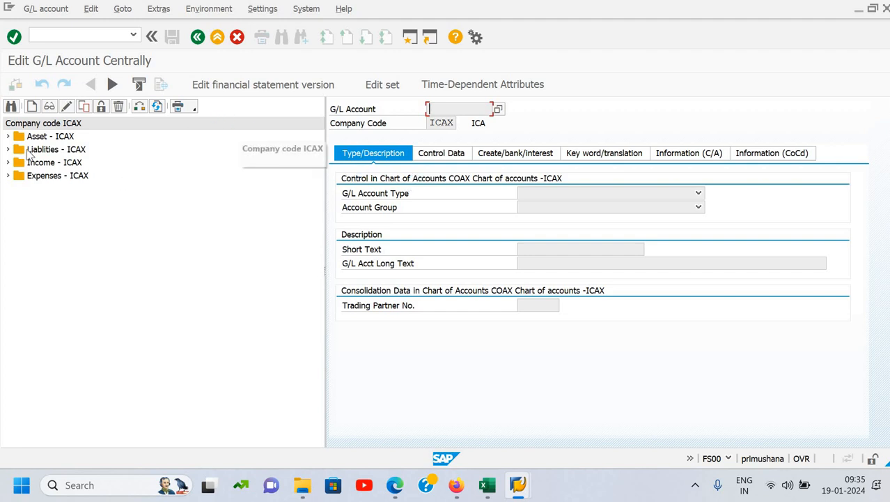
{"action": "left_click", "coordinate": [63, 37]}
{"action": "type", "text": "/"}
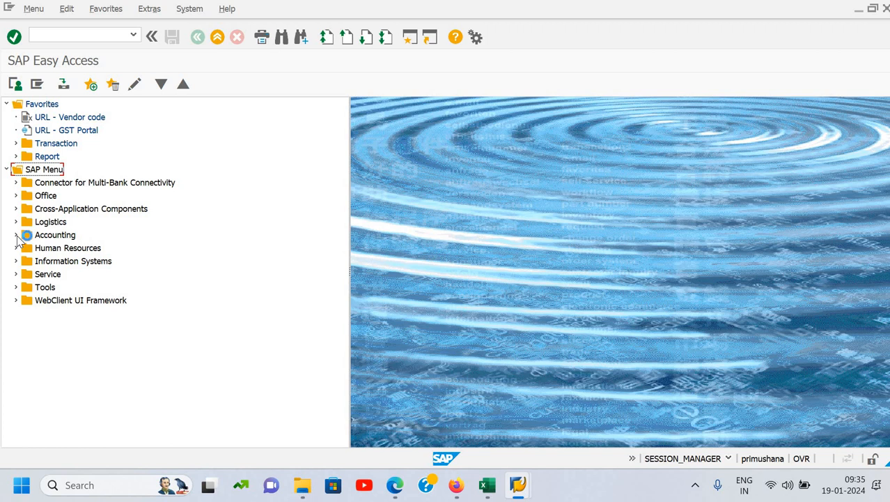
- Open FS00 - Centrally from the SAP Menu tree under Accounting > Financial Accounting > General Ledger > Master Records > G/L Accounts > Individual Processing
{"action": "left_click", "coordinate": [16, 235]}
{"action": "left_click", "coordinate": [25, 248]}
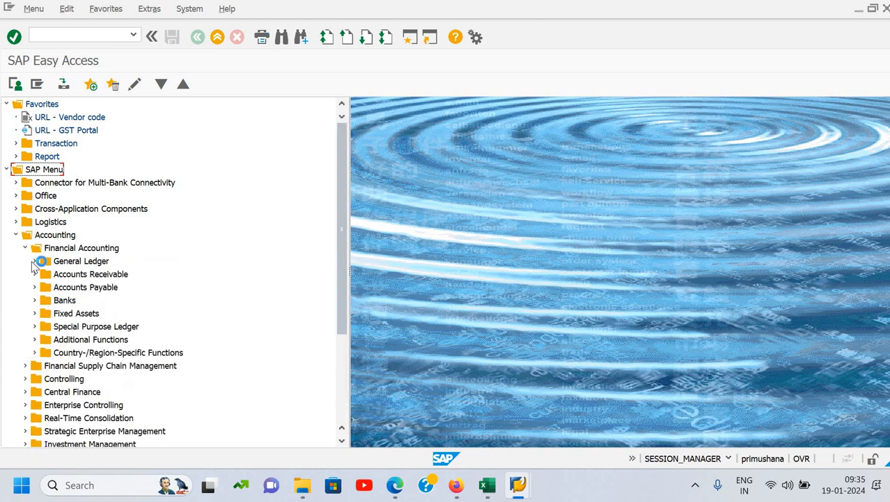
{"action": "left_click", "coordinate": [34, 262]}
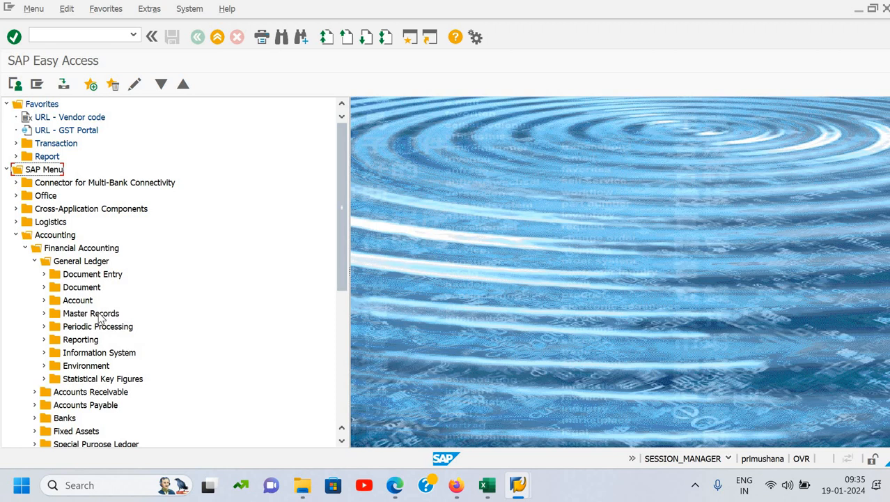
{"action": "left_click", "coordinate": [43, 314]}
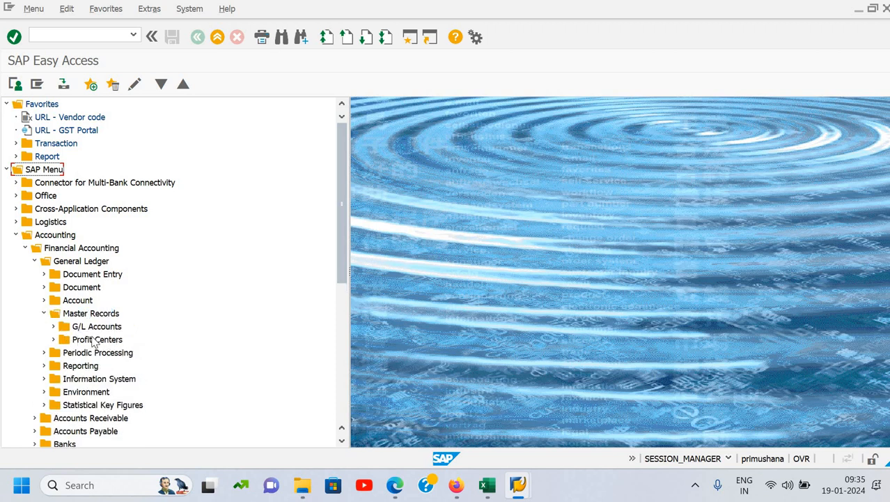
{"action": "left_click", "coordinate": [55, 328]}
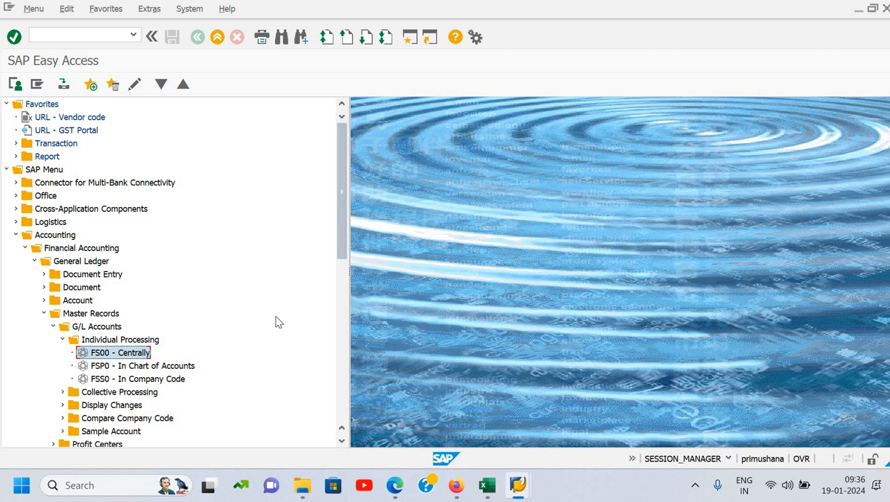
{"action": "key", "text": "Return"}
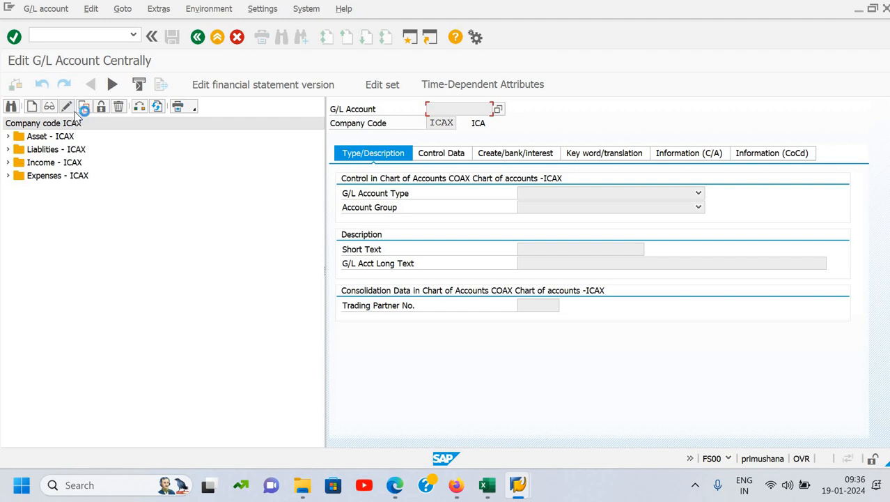
- Expand the Income - ICAX folder to view its G/L accounts, and collapse it again
{"action": "left_click", "coordinate": [78, 112]}
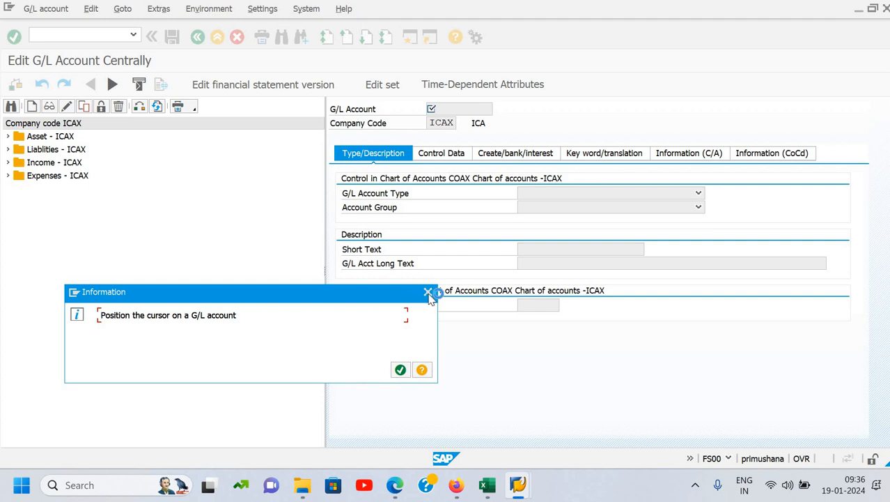
{"action": "key", "text": "Return"}
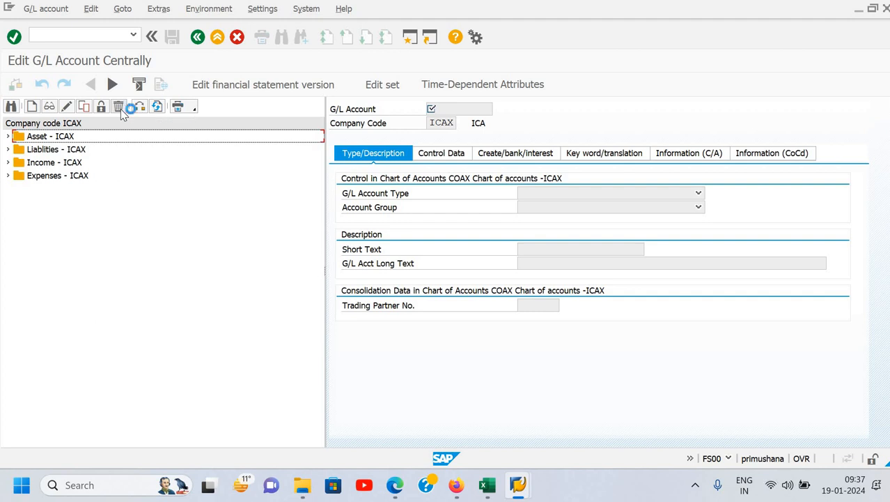
{"action": "left_click", "coordinate": [8, 162]}
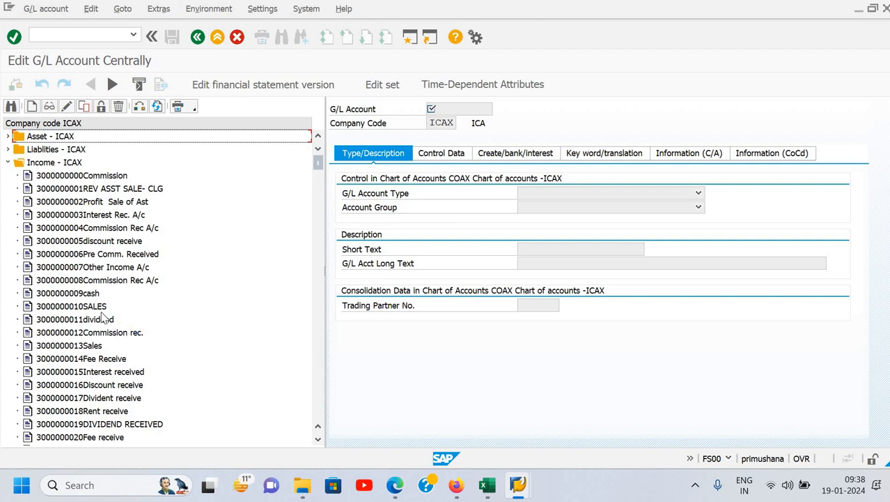
{"action": "left_click", "coordinate": [7, 163]}
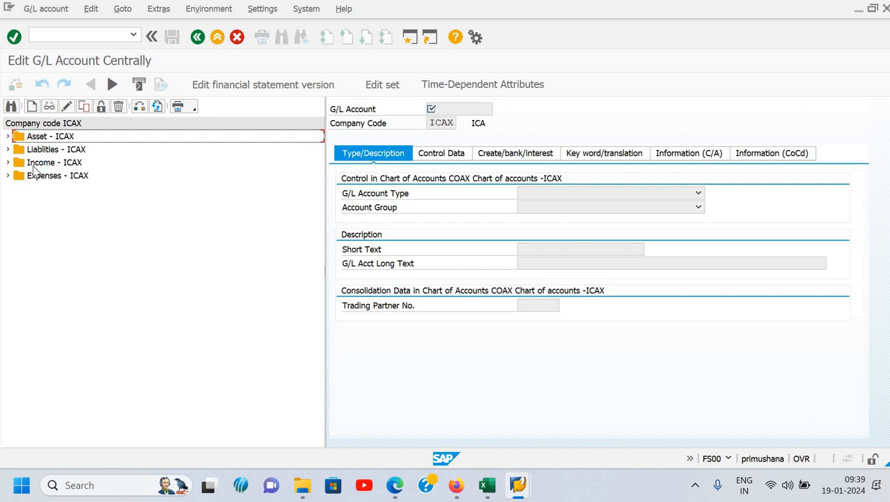
- Change the company code of the G/L account tree to 1000
{"action": "left_click", "coordinate": [140, 112]}
{"action": "left_click", "coordinate": [140, 107]}
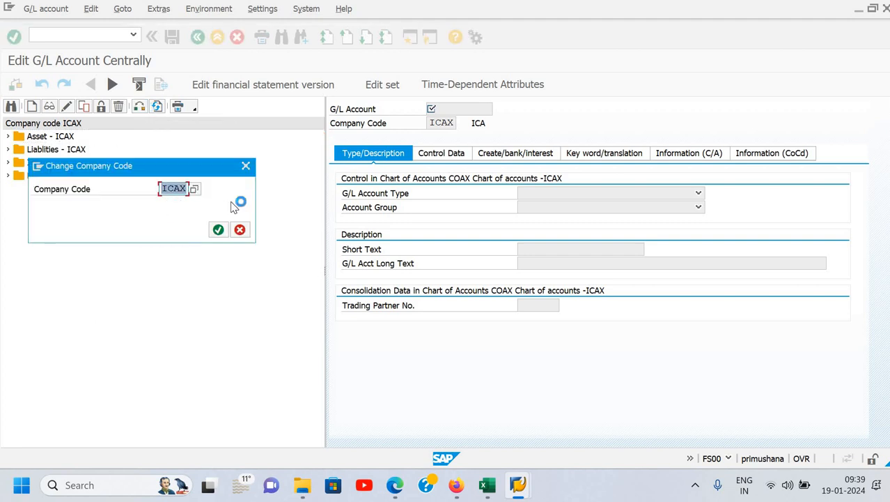
{"action": "type", "text": "1000"}
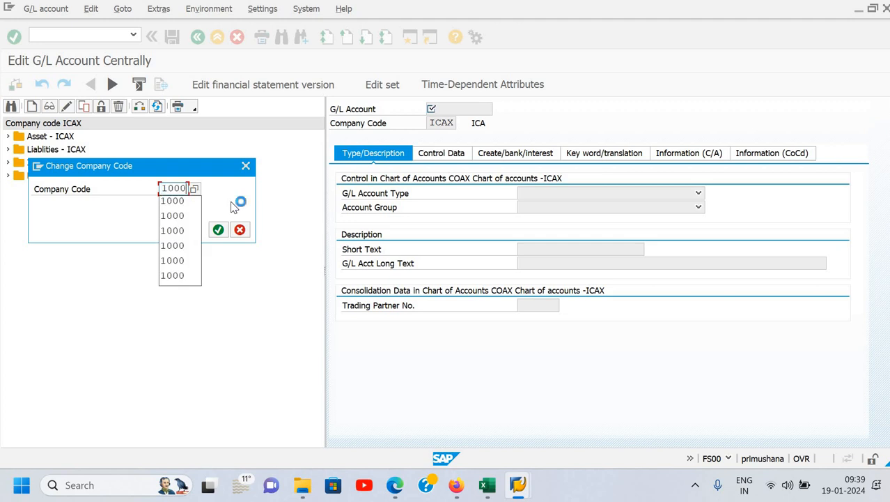
{"action": "key", "text": "Return"}
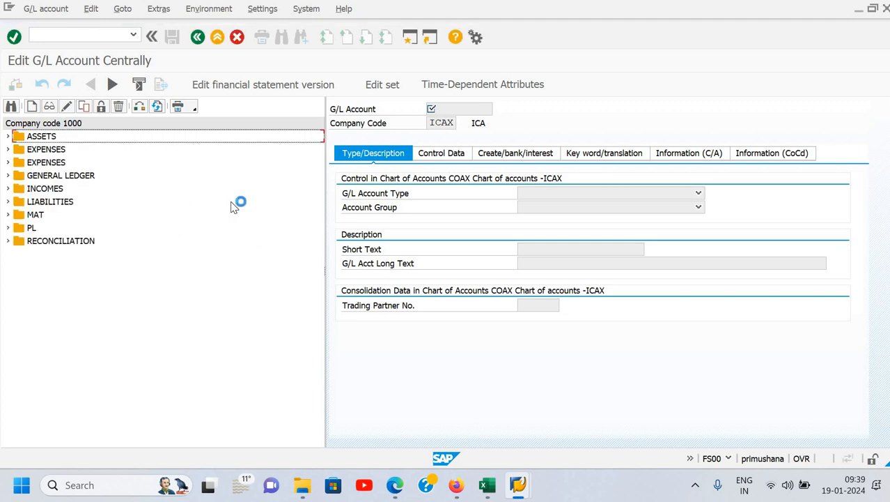
- Browse the possible entries for the Company Code field down to 1000 Indus Bio-Tech, and close the list without choosing one
{"action": "left_click", "coordinate": [448, 123]}
{"action": "left_click", "coordinate": [462, 124]}
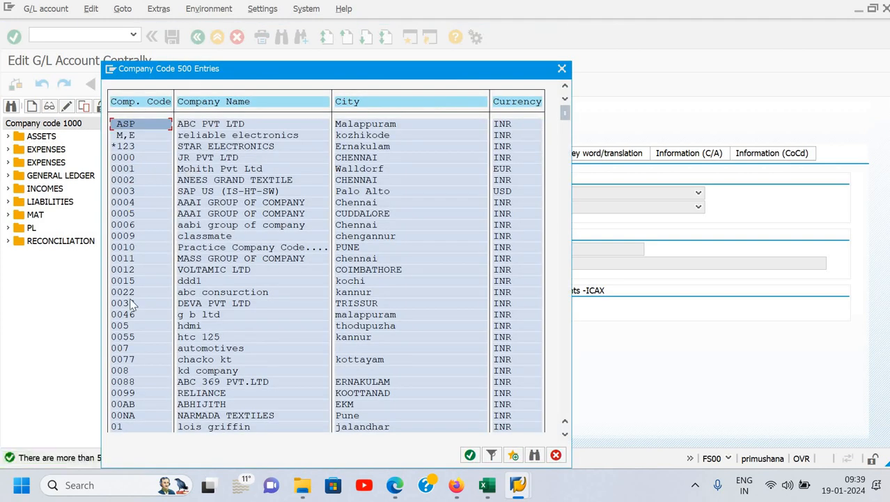
{"action": "scroll", "coordinate": [268, 268], "scroll_direction": "down", "scroll_amount": 3}
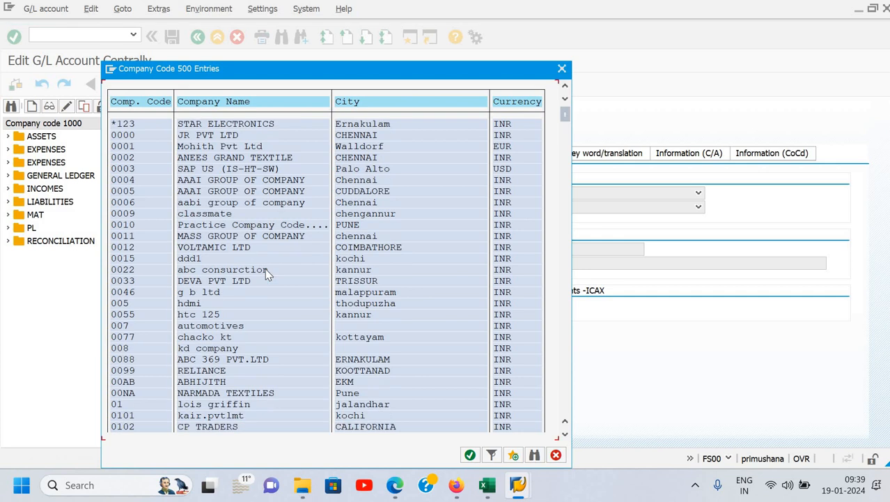
{"action": "scroll", "coordinate": [265, 268], "scroll_direction": "down", "scroll_amount": 9}
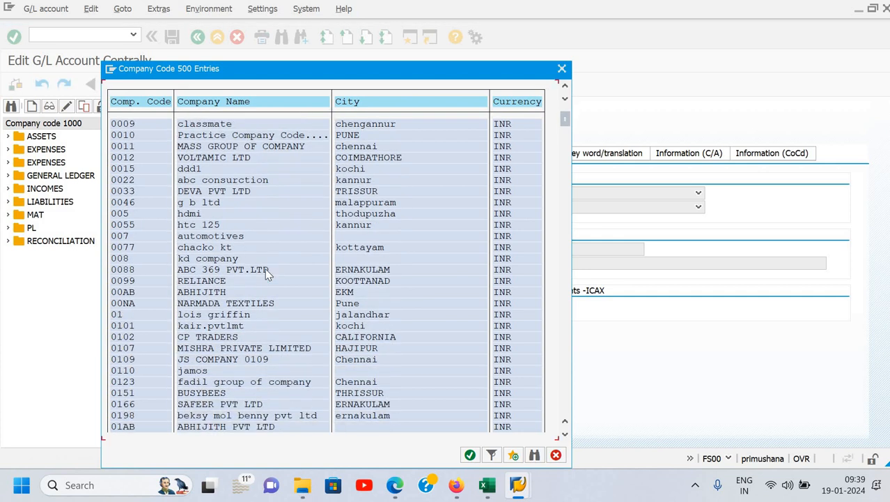
{"action": "scroll", "coordinate": [265, 268], "scroll_direction": "down", "scroll_amount": 5}
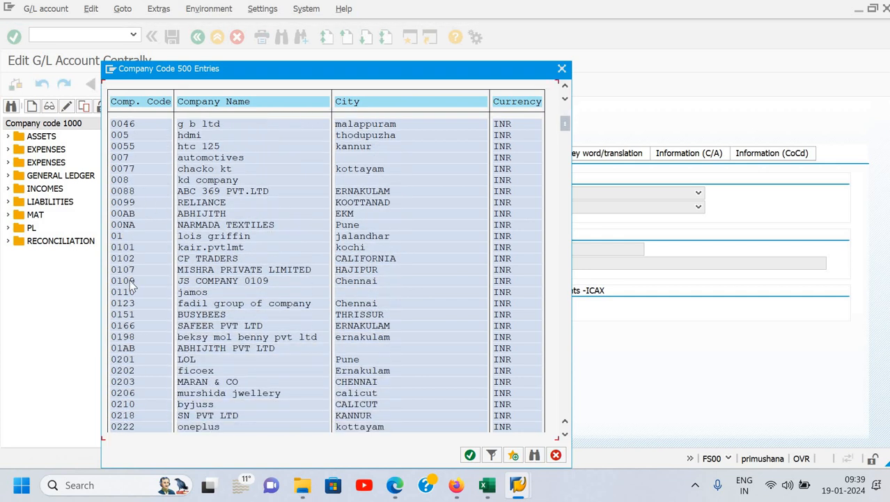
{"action": "double_click", "coordinate": [134, 368]}
{"action": "scroll", "coordinate": [138, 373], "scroll_direction": "down", "scroll_amount": 6}
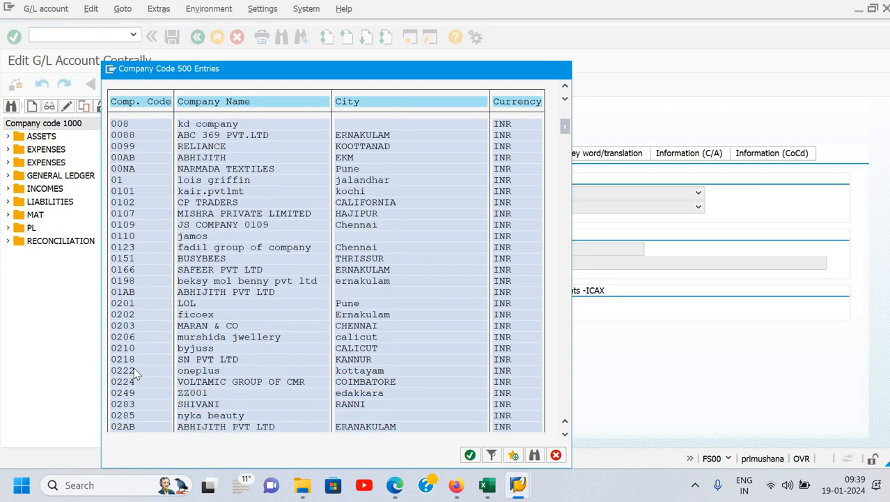
{"action": "scroll", "coordinate": [138, 373], "scroll_direction": "down", "scroll_amount": 4}
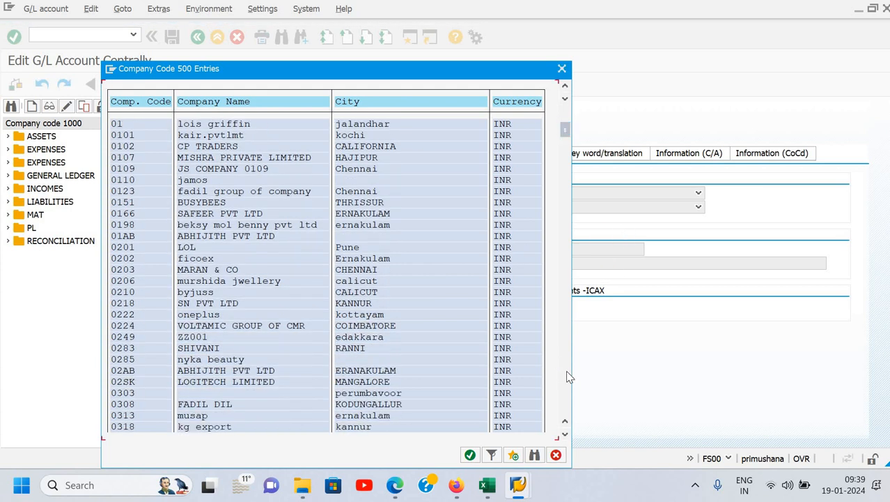
{"action": "scroll", "coordinate": [569, 376], "scroll_direction": "down", "scroll_amount": 1}
{"action": "scroll", "coordinate": [209, 334], "scroll_direction": "down", "scroll_amount": 1}
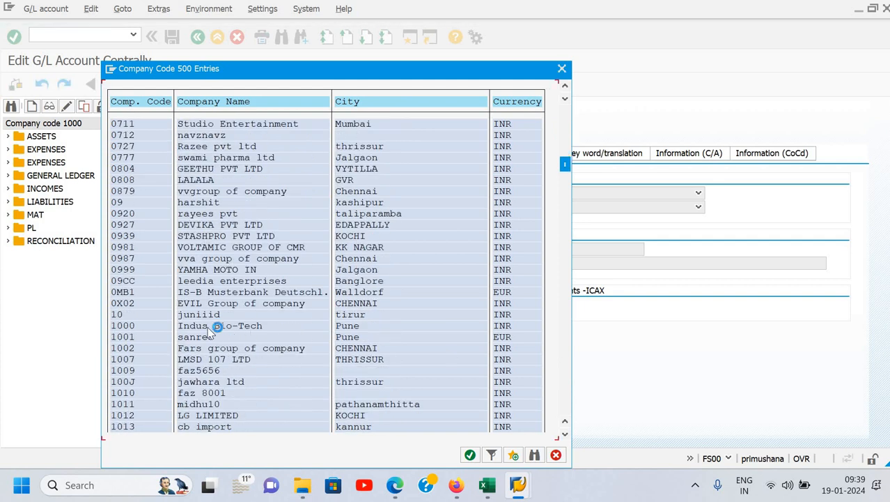
{"action": "left_click", "coordinate": [236, 326]}
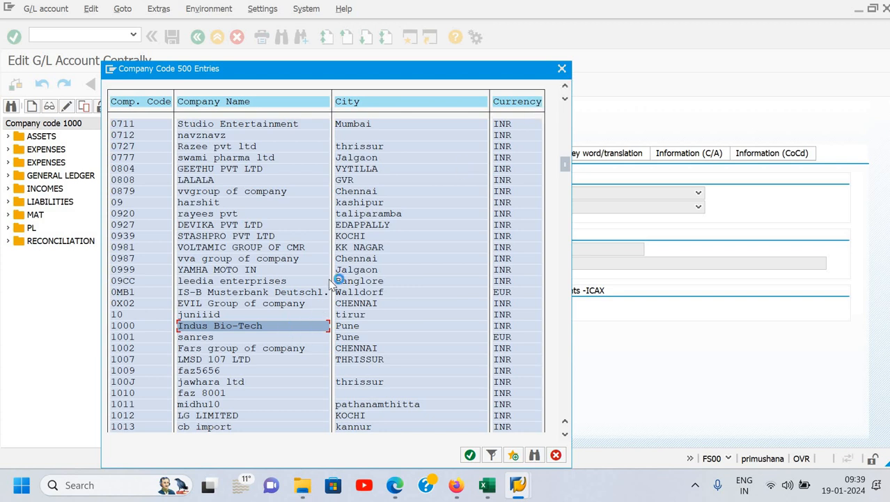
{"action": "left_click", "coordinate": [563, 70]}
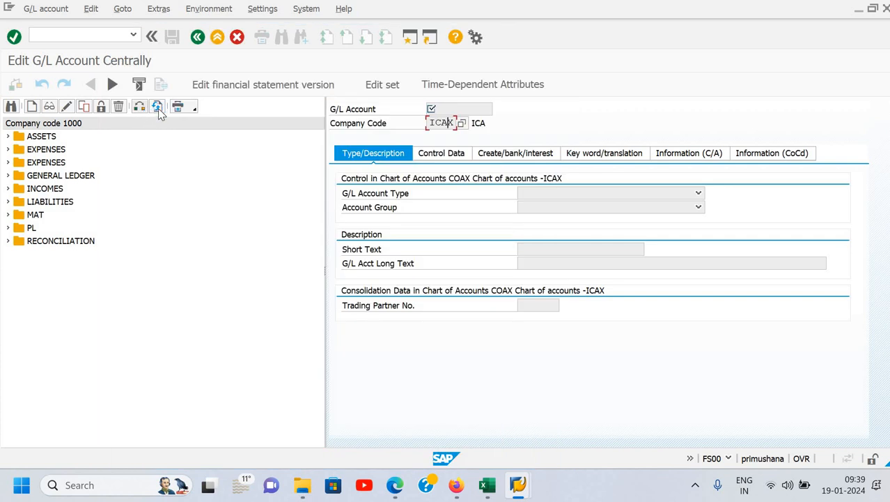
{"action": "left_click", "coordinate": [160, 111]}
{"action": "left_click", "coordinate": [158, 111]}
{"action": "left_click", "coordinate": [73, 37]}
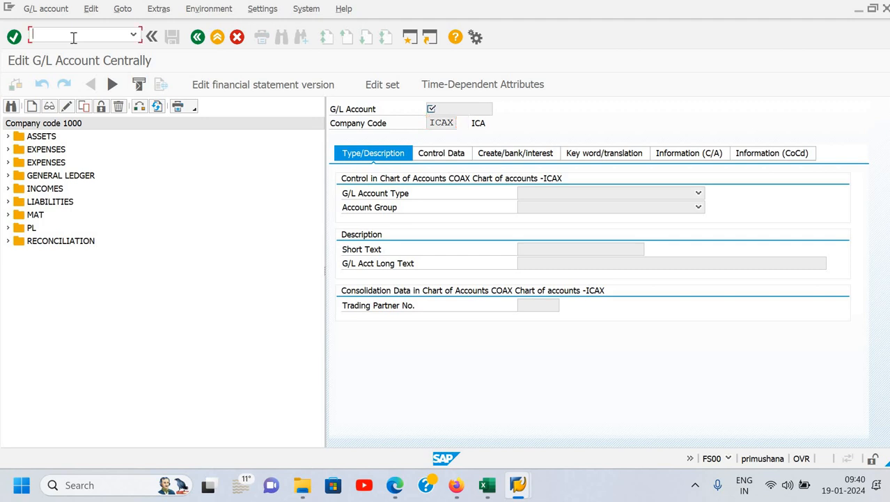
{"action": "type", "text": "/"}
{"action": "key", "text": "BackSpace"}
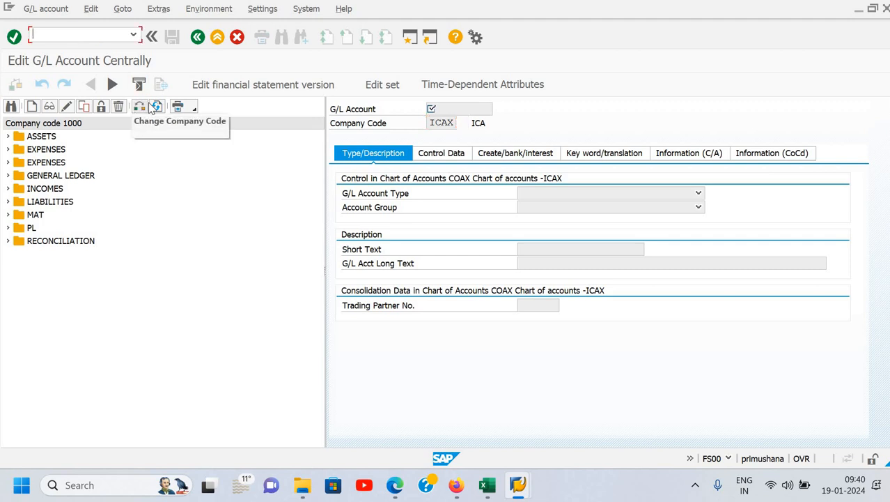
{"action": "left_click", "coordinate": [136, 106]}
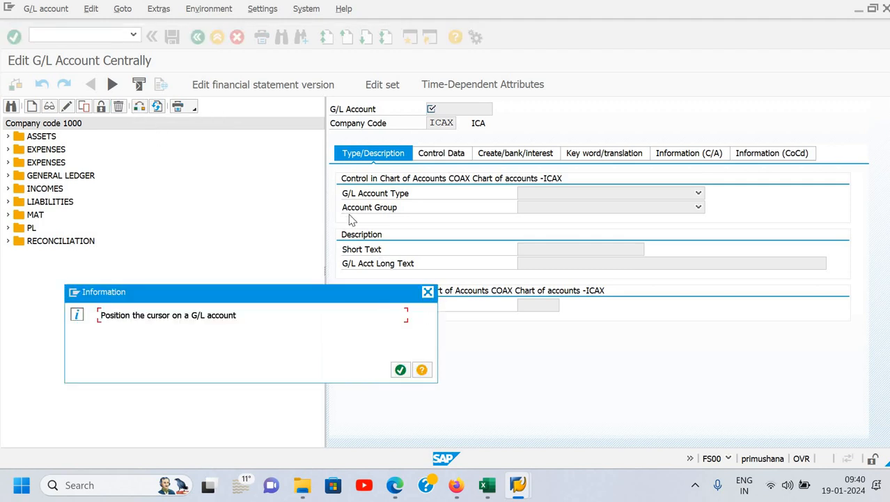
{"action": "key", "text": "Return"}
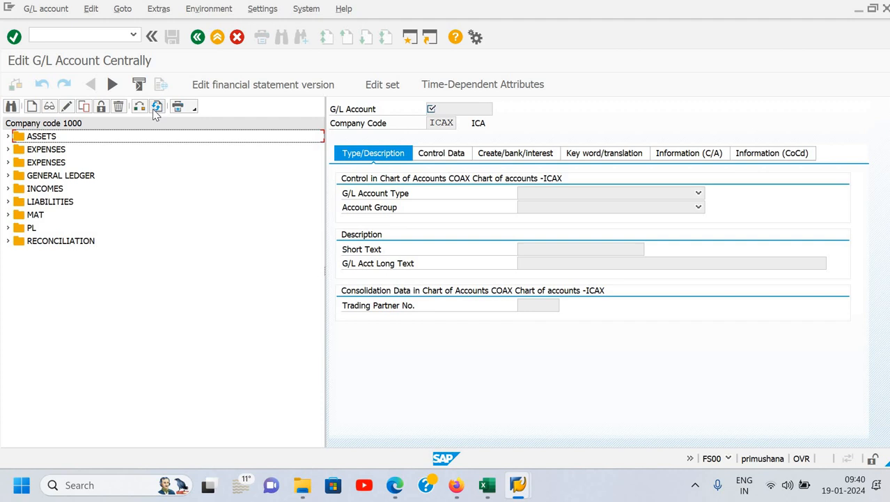
- Change the company code of the G/L account tree to ICAX
{"action": "left_click", "coordinate": [151, 106]}
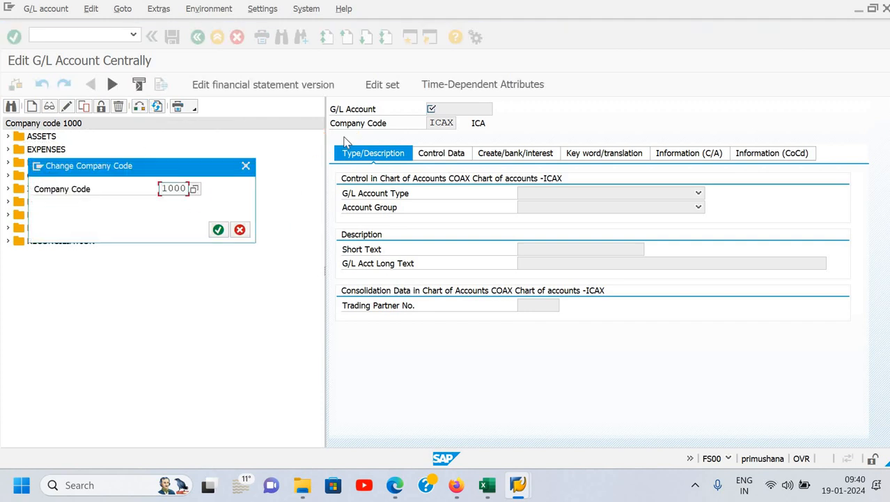
{"action": "key", "text": "BackSpace"}
{"action": "key", "text": "BackSpace"}
{"action": "key", "text": "BackSpace"}
{"action": "key", "text": "BackSpace"}
{"action": "type", "text": "i"}
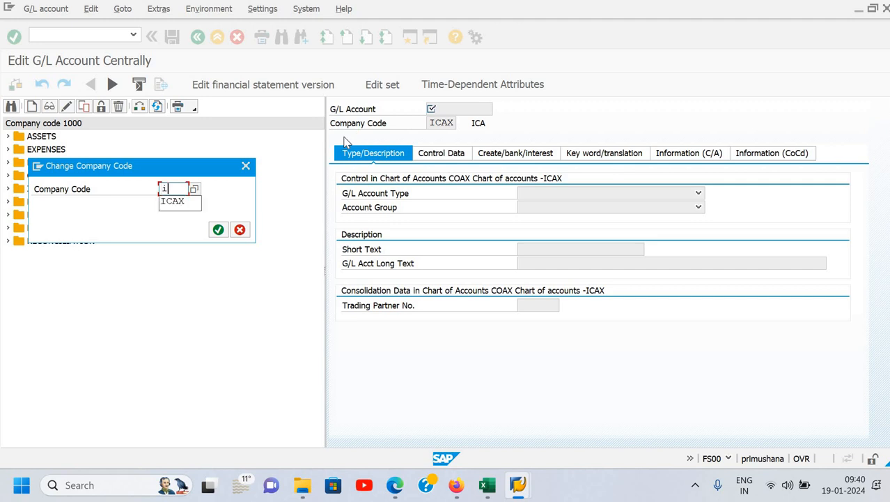
{"action": "type", "text": "cax"}
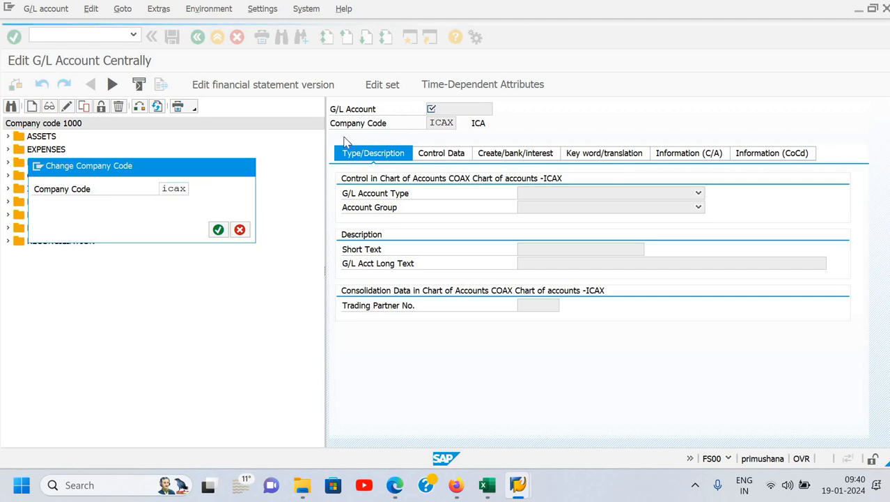
{"action": "key", "text": "Return"}
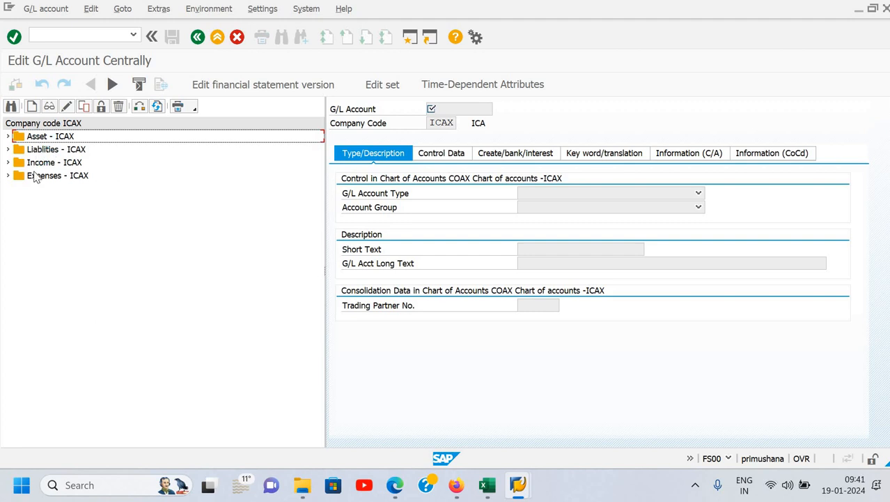
- Expand the Asset - ICAX folder to examine its G/L accounts, and collapse it again
{"action": "left_click", "coordinate": [37, 177]}
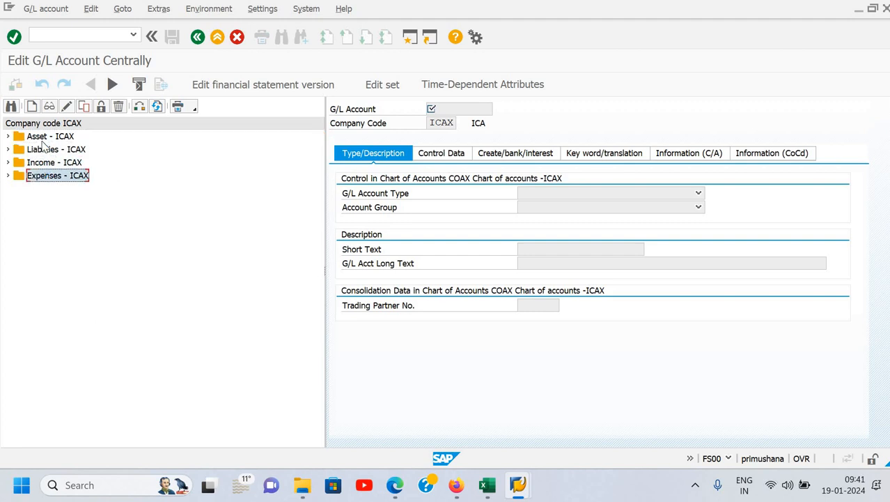
{"action": "left_click", "coordinate": [43, 142]}
{"action": "left_click", "coordinate": [42, 149]}
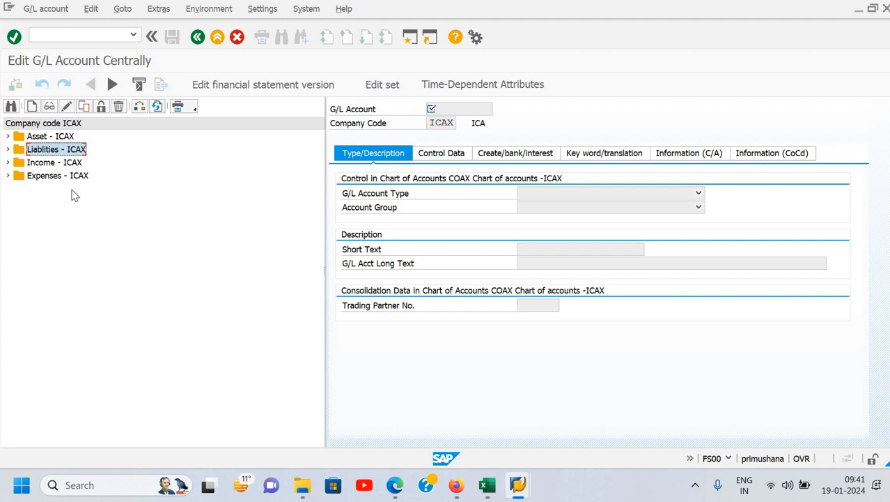
{"action": "left_click", "coordinate": [53, 137]}
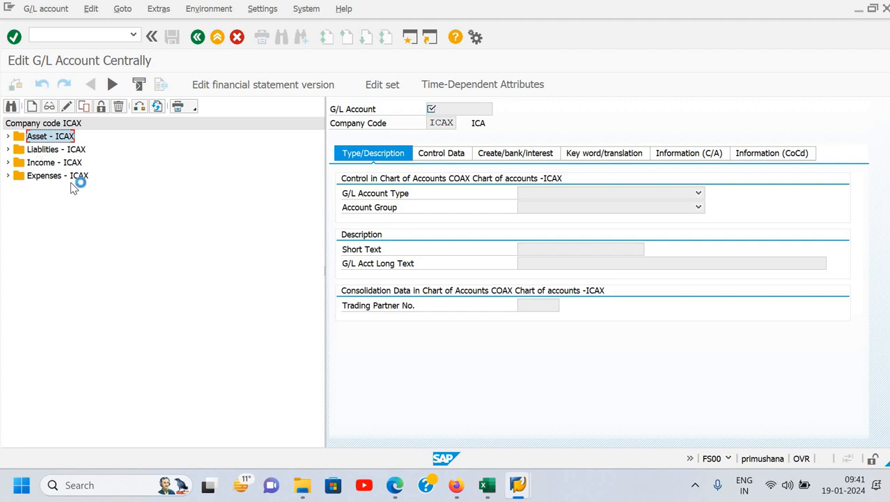
{"action": "left_click", "coordinate": [10, 139]}
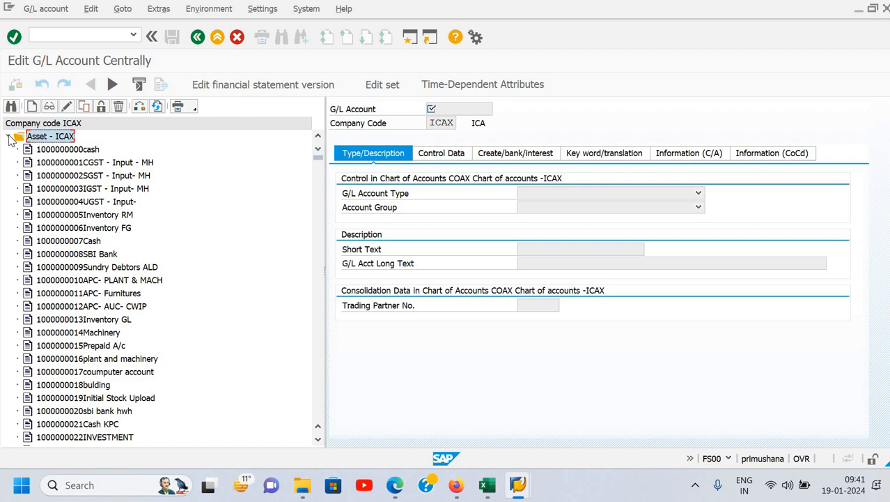
{"action": "left_click", "coordinate": [10, 139]}
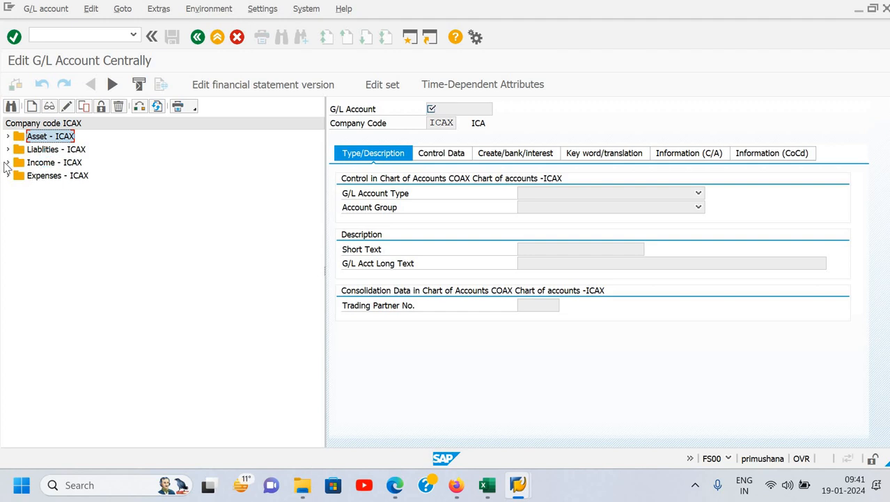
{"action": "left_click", "coordinate": [10, 138]}
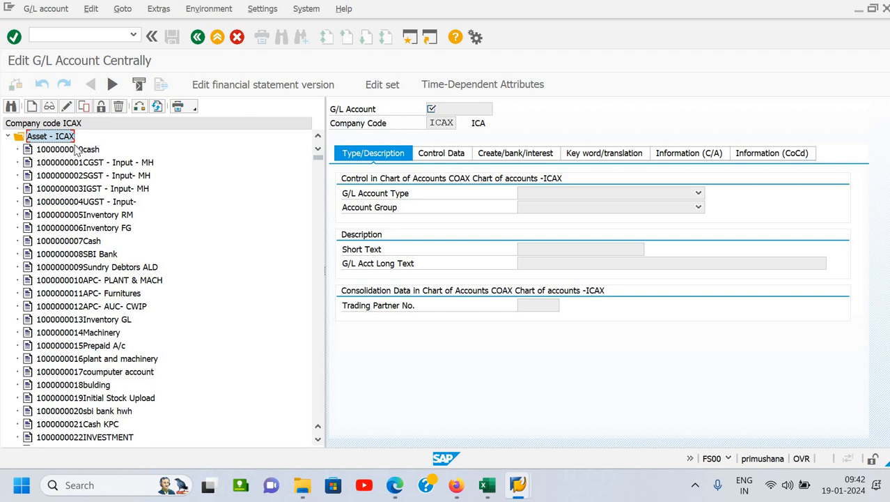
{"action": "left_click", "coordinate": [9, 137]}
{"action": "left_click", "coordinate": [8, 138]}
{"action": "left_click", "coordinate": [8, 137]}
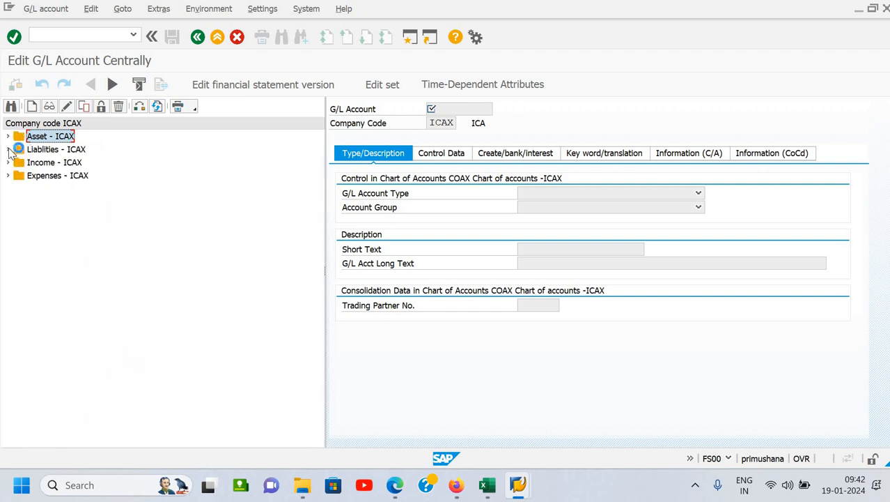
- Expand and collapse the Liablities, Income and Expenses folders of ICAX in turn to examine their G/L accounts
{"action": "left_click", "coordinate": [8, 150]}
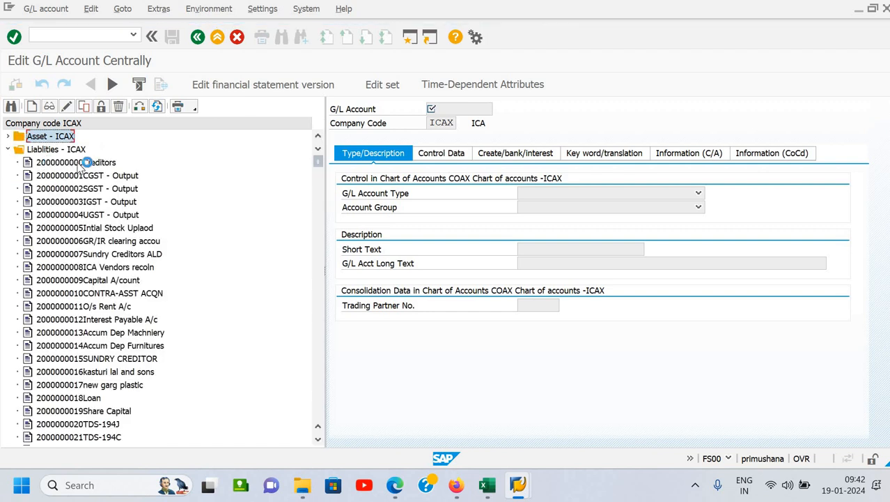
{"action": "left_click", "coordinate": [9, 149]}
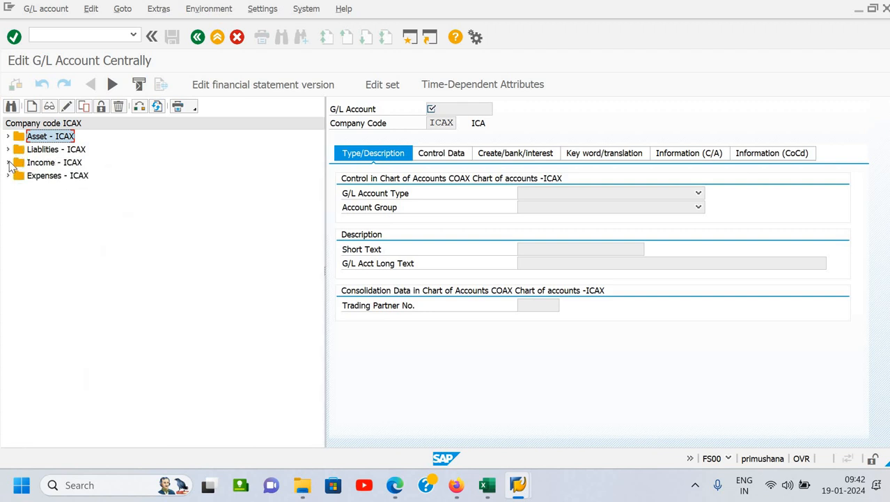
{"action": "left_click", "coordinate": [9, 162]}
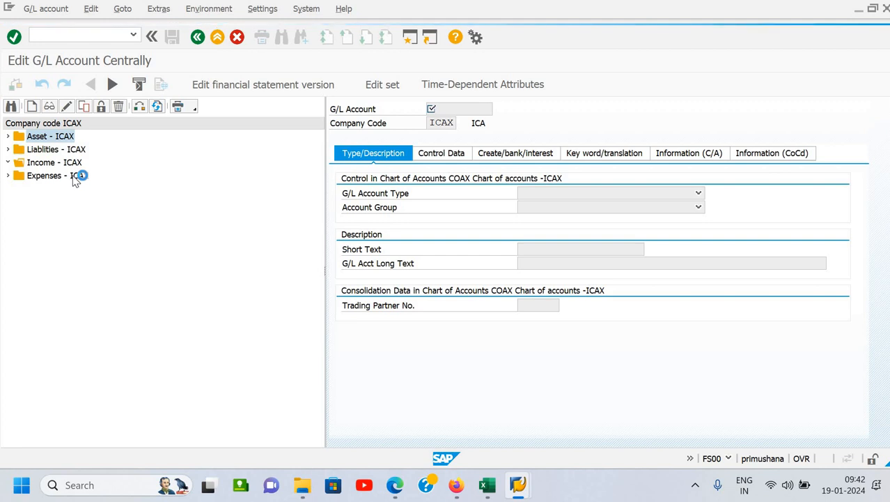
{"action": "left_click", "coordinate": [8, 162]}
{"action": "left_click", "coordinate": [8, 176]}
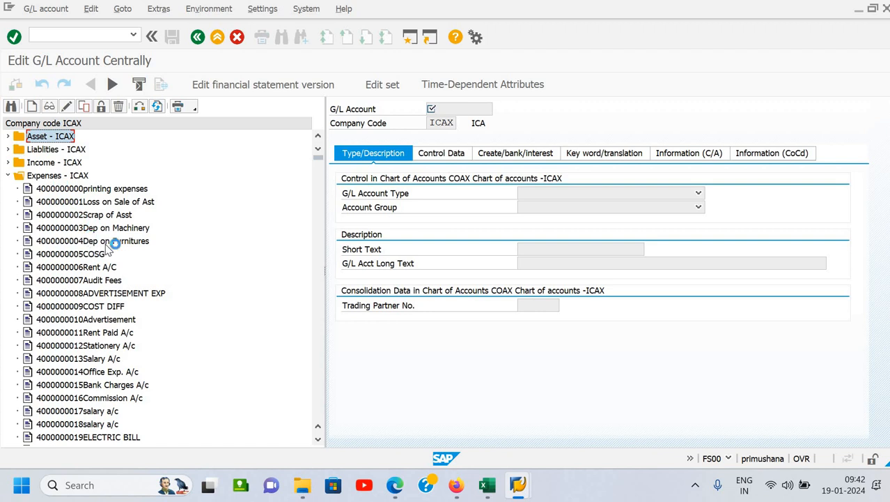
{"action": "left_click", "coordinate": [8, 176]}
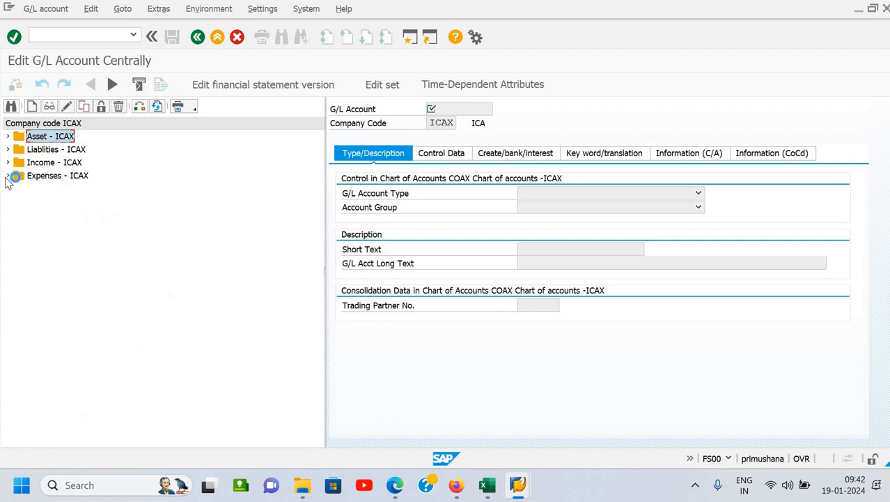
- Launch Excel with a new blank workbook, maximize its window and enlarge the sheet view
{"action": "key", "text": "super+r"}
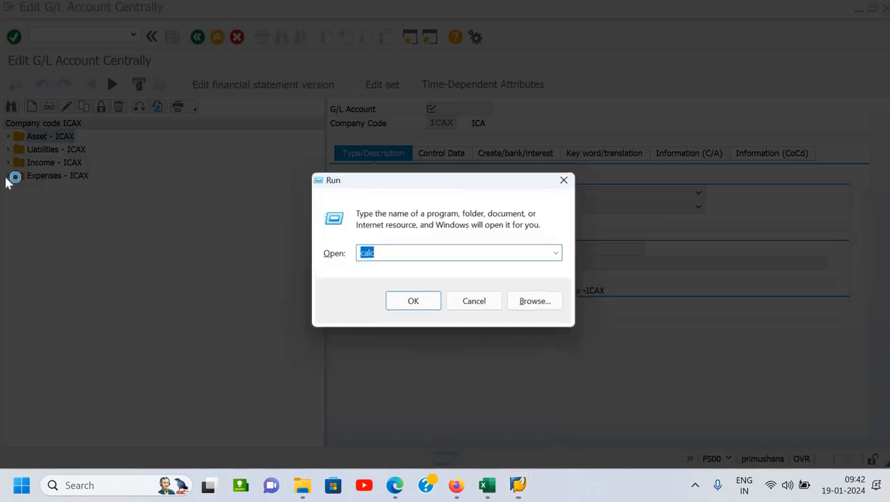
{"action": "type", "text": "exce"}
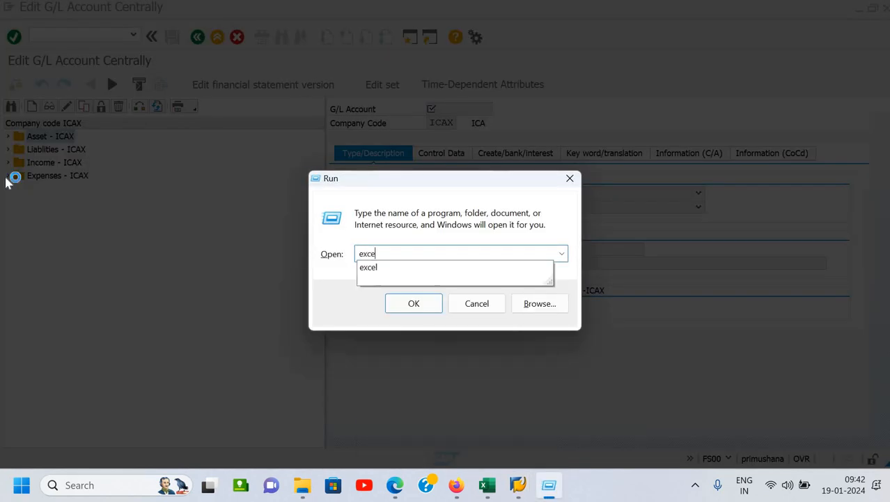
{"action": "type", "text": "l"}
{"action": "key", "text": "Return"}
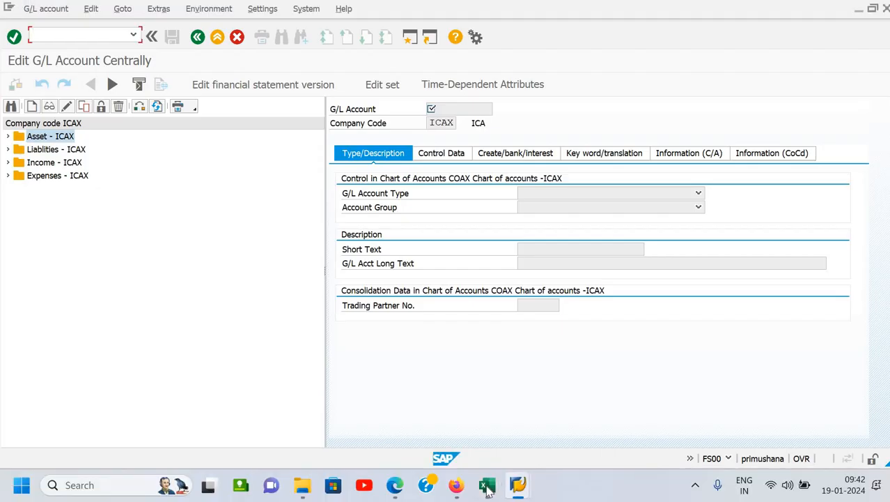
{"action": "left_click", "coordinate": [488, 487]}
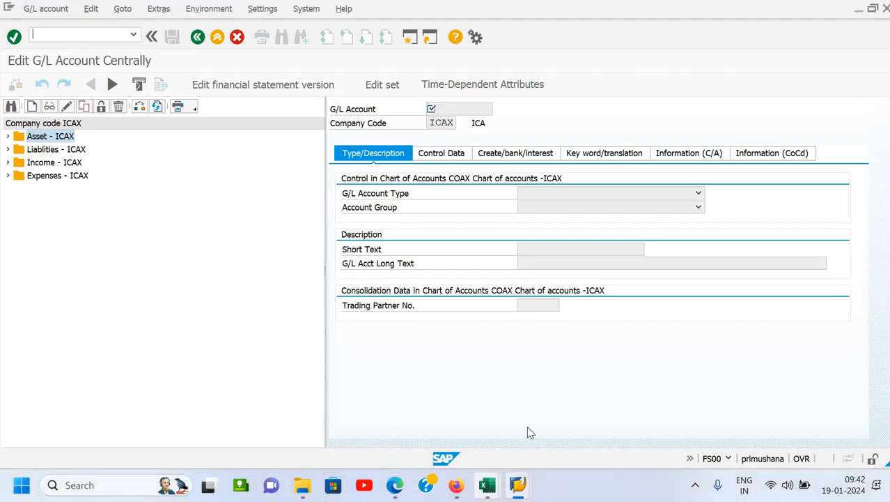
{"action": "left_click", "coordinate": [537, 422]}
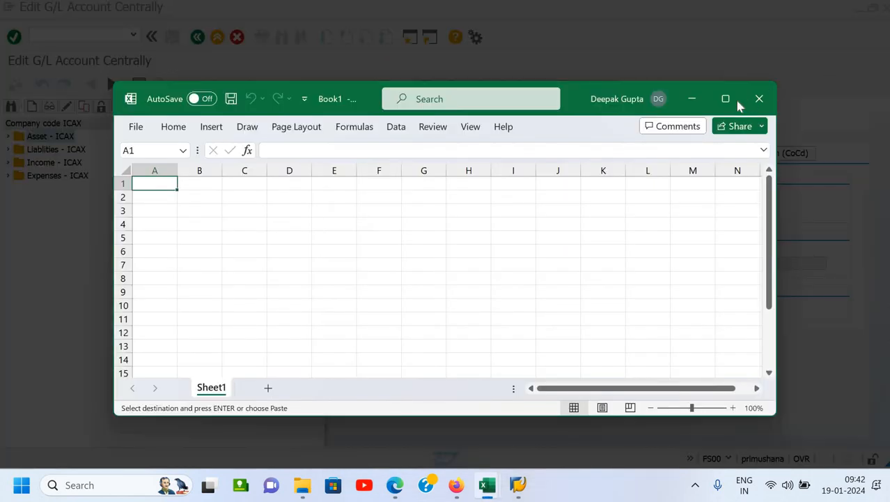
{"action": "left_click", "coordinate": [725, 98]}
{"action": "scroll", "coordinate": [275, 173], "scroll_direction": "up", "scroll_amount": 4}
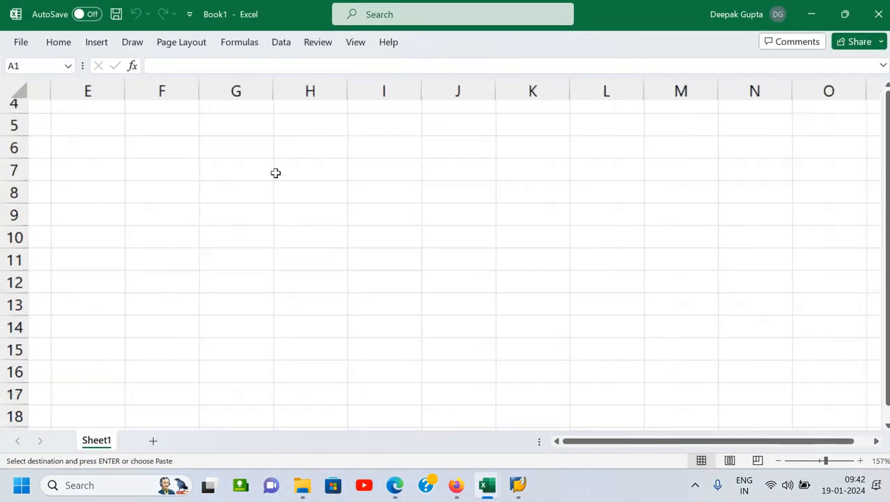
- Enter an Assets row in G6:I6 with the number range 100000 to 199999
{"action": "scroll", "coordinate": [275, 173], "scroll_direction": "up", "scroll_amount": 1}
{"action": "left_click", "coordinate": [237, 155]}
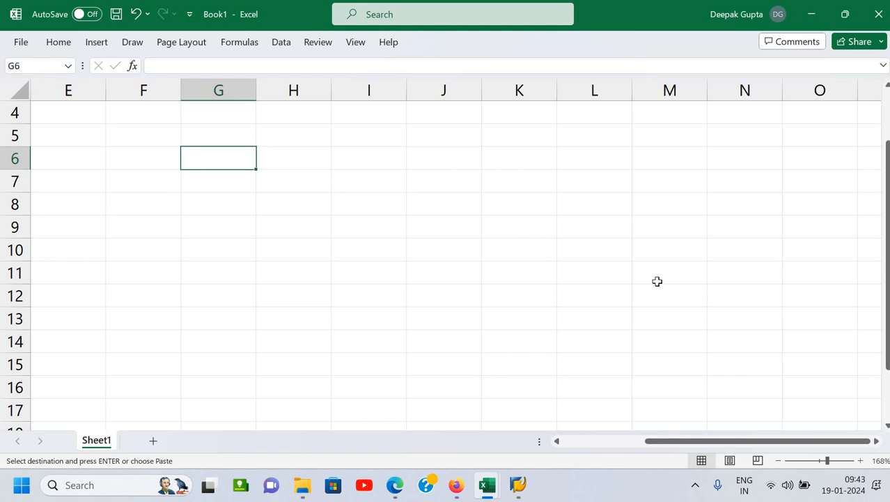
{"action": "type", "text": "Assets"}
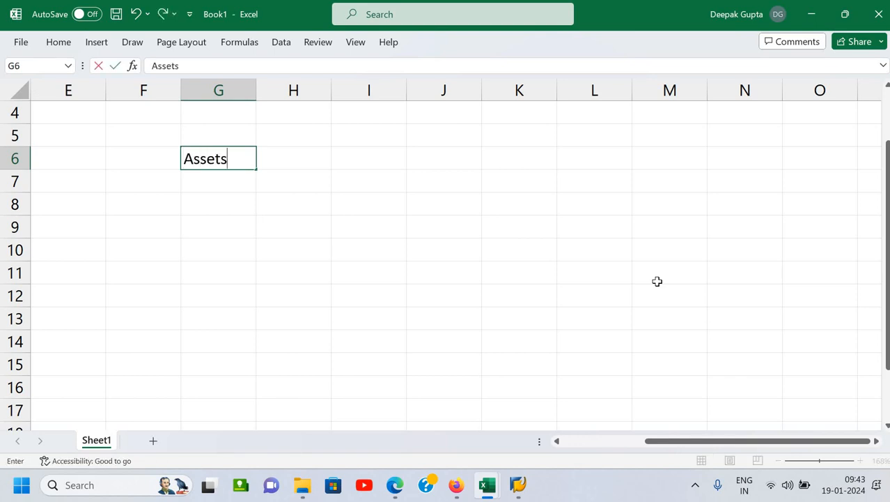
{"action": "key", "text": "ctrl+Return"}
{"action": "key", "text": "Right"}
{"action": "type", "text": "10"}
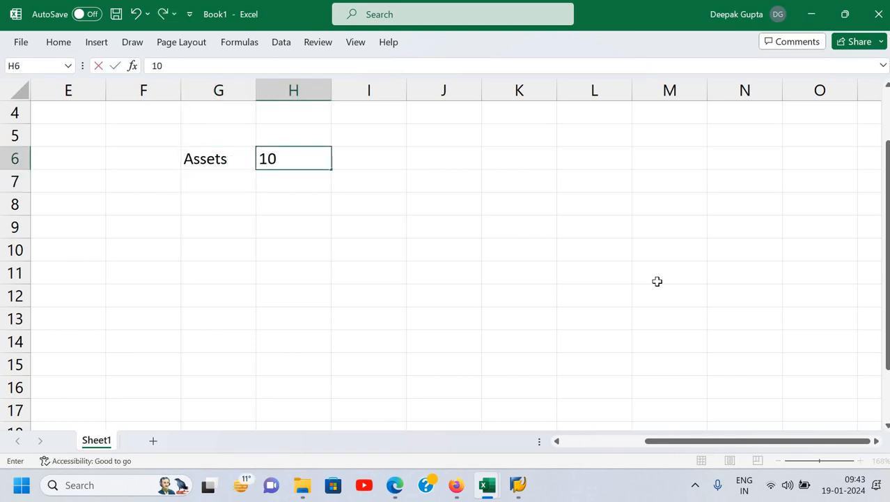
{"action": "type", "text": "0000"}
{"action": "key", "text": "ctrl+Return"}
{"action": "key", "text": "Right"}
{"action": "type", "text": "1"}
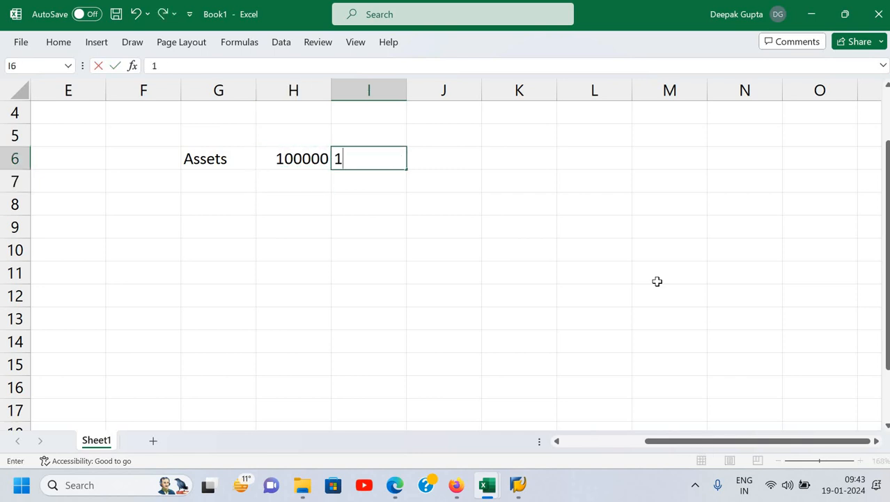
{"action": "type", "text": "99999"}
{"action": "key", "text": "Return"}
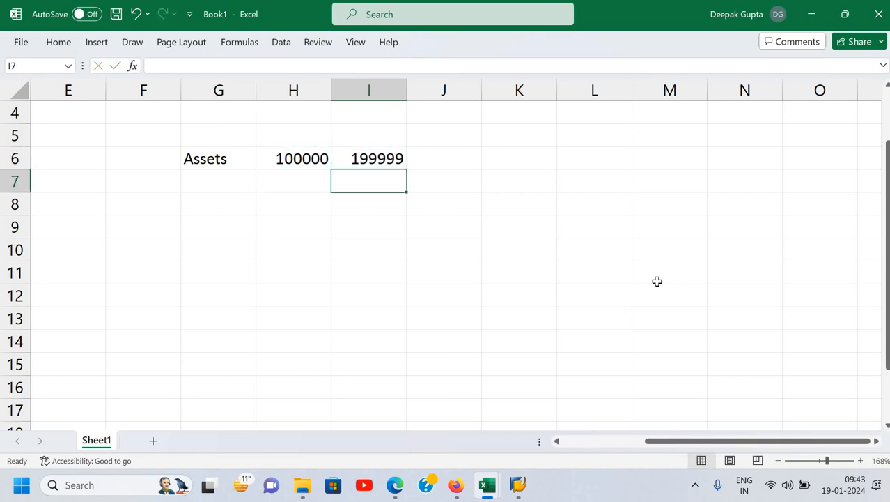
{"action": "key", "text": "Up"}
{"action": "key", "text": "Left"}
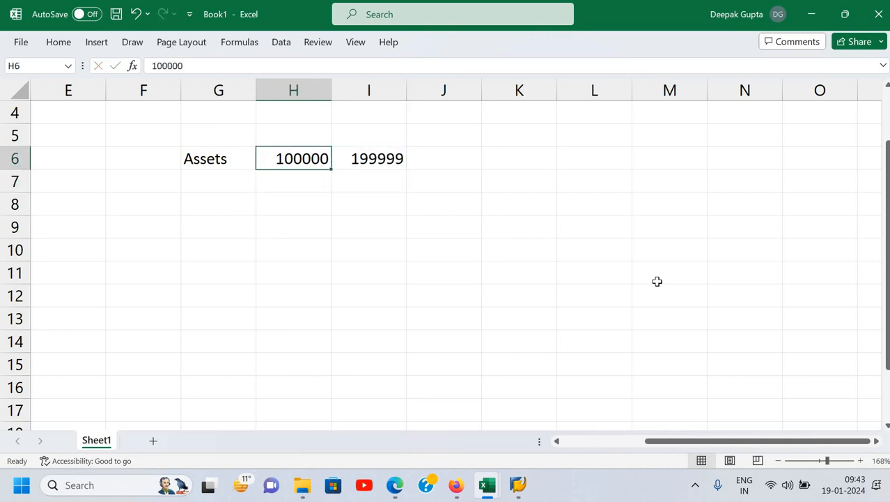
{"action": "key", "text": "Left"}
{"action": "key", "text": "Right"}
{"action": "key", "text": "Right"}
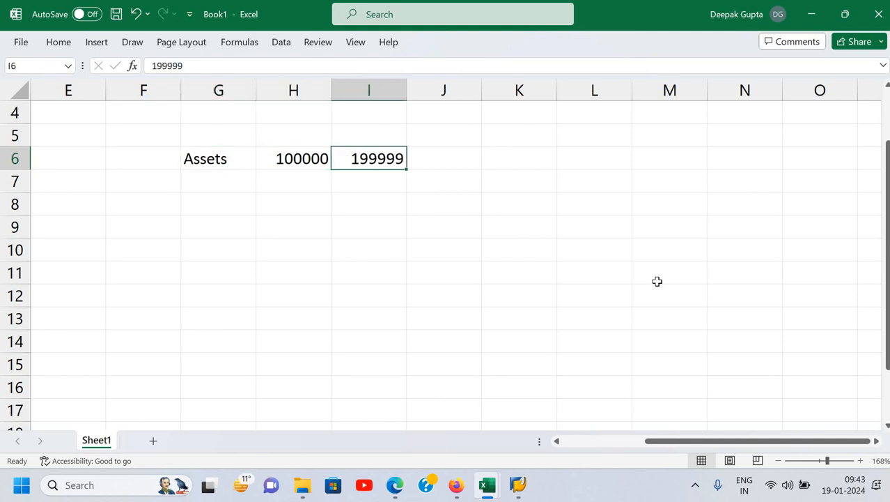
- Add a Liability row in G7:I7 with the number range 200000 to 299999
{"action": "key", "text": "Down"}
{"action": "key", "text": "Left"}
{"action": "key", "text": "Left"}
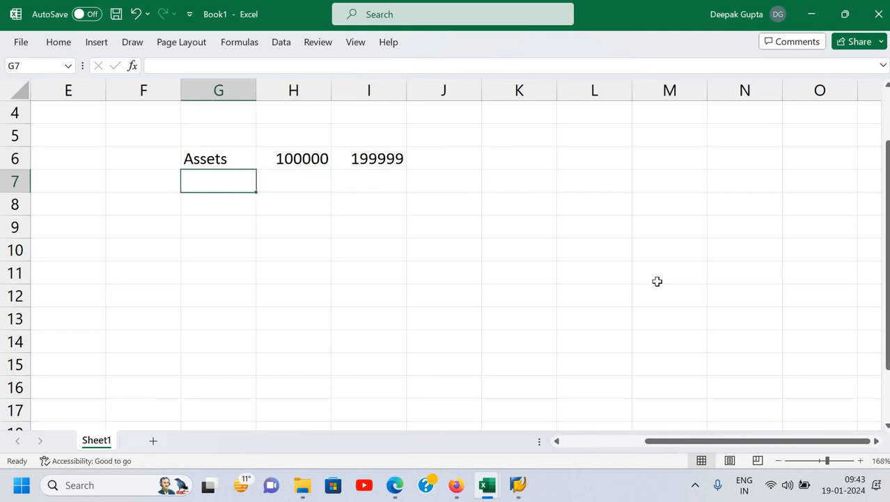
{"action": "type", "text": "Liability"}
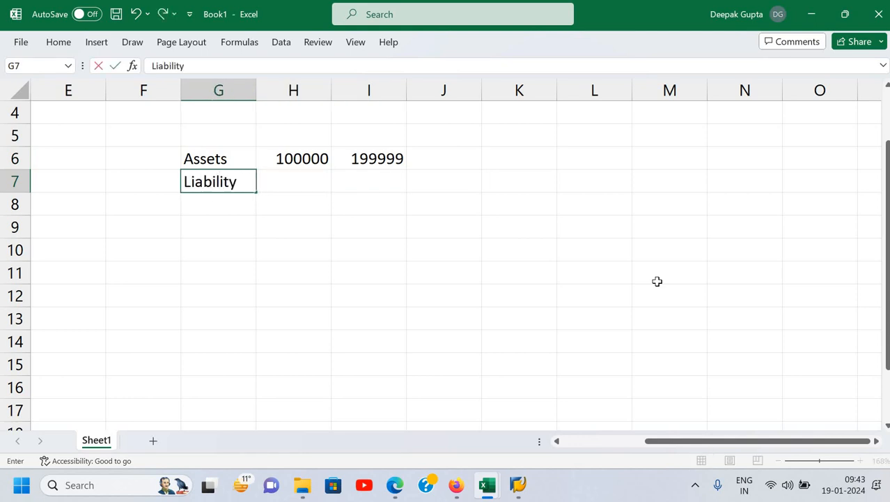
{"action": "key", "text": "Return"}
{"action": "key", "text": "Up"}
{"action": "key", "text": "Right"}
{"action": "type", "text": "20"}
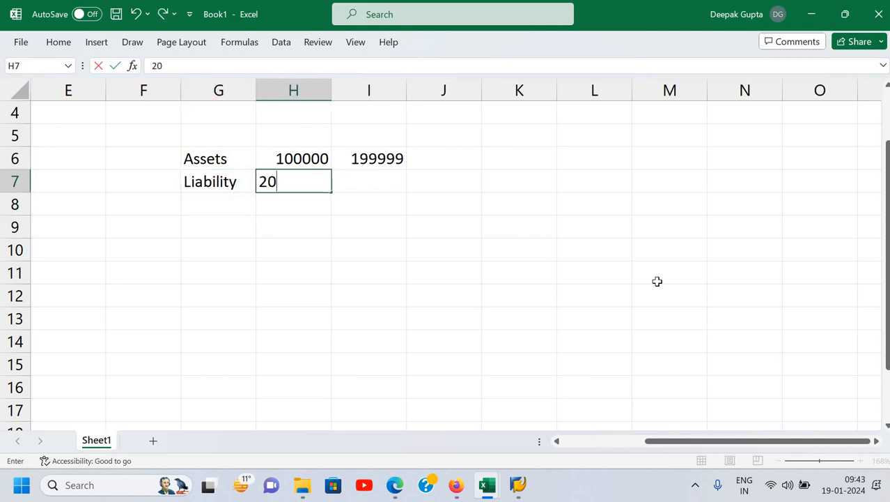
{"action": "type", "text": "0000"}
{"action": "key", "text": "Return"}
{"action": "key", "text": "Down"}
{"action": "key", "text": "Right"}
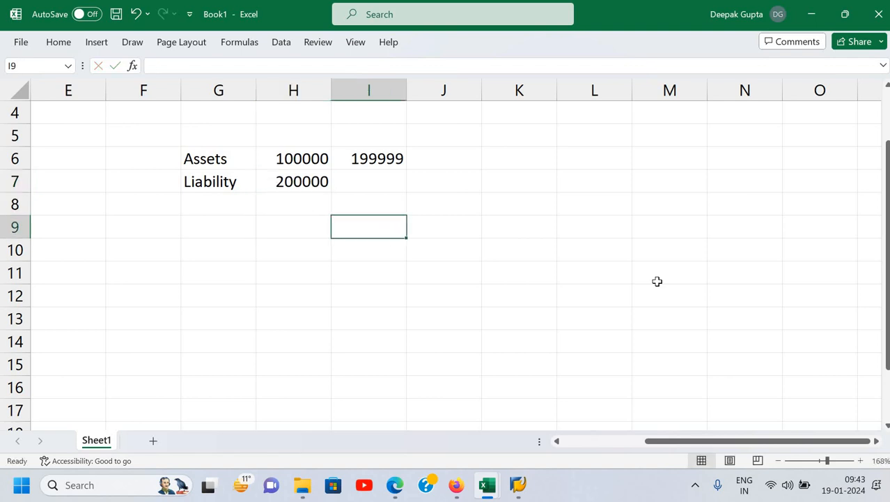
{"action": "key", "text": "Up"}
{"action": "key", "text": "Up"}
{"action": "type", "text": "299999"}
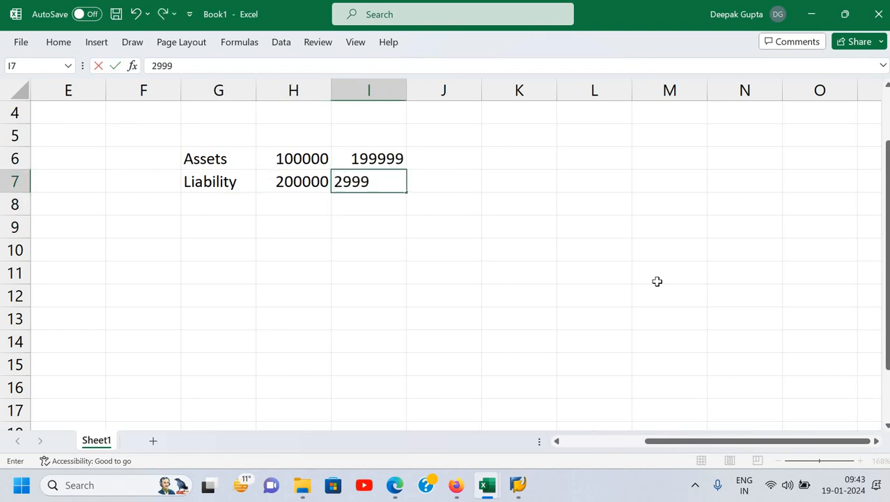
{"action": "key", "text": "Return"}
- Add an Expense row in G8:I8 with the number range 300000 to 399999
{"action": "key", "text": "Left"}
{"action": "key", "text": "Left"}
{"action": "key", "text": "Left"}
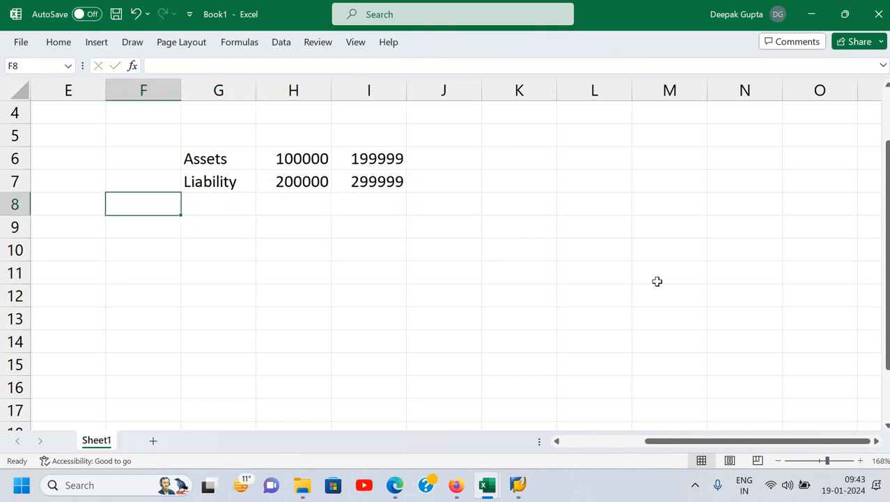
{"action": "key", "text": "Right"}
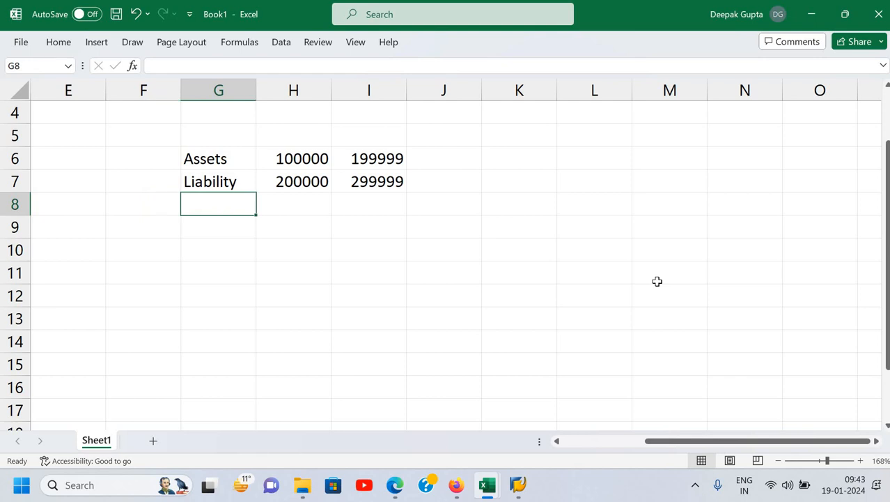
{"action": "type", "text": "R"}
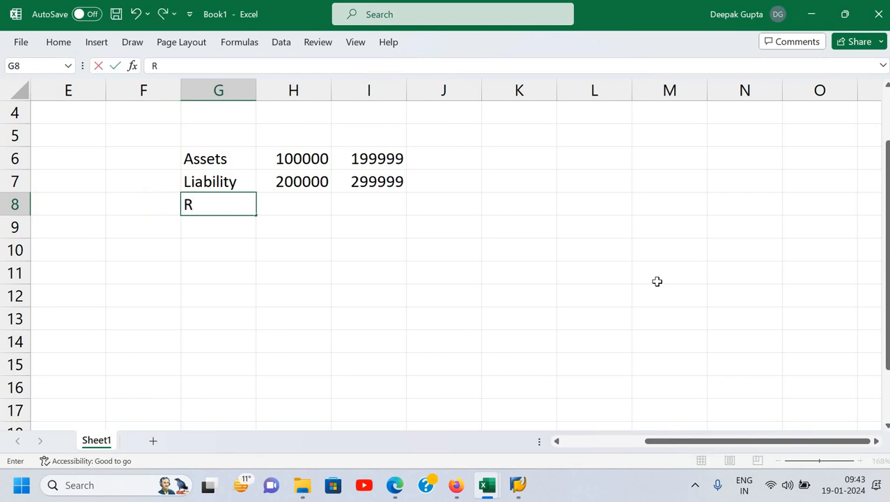
{"action": "key", "text": "BackSpace"}
{"action": "type", "text": "Expense"}
{"action": "key", "text": "Return"}
{"action": "key", "text": "Right"}
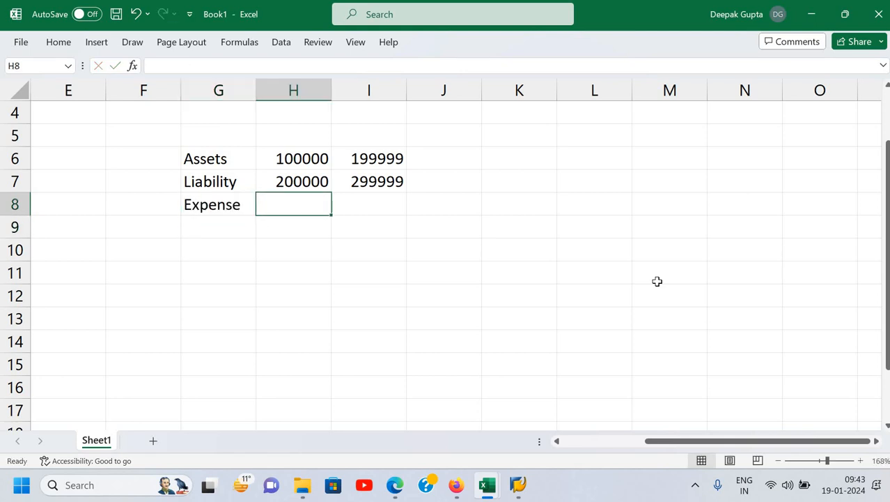
{"action": "type", "text": "300000"}
{"action": "key", "text": "ctrl+Return"}
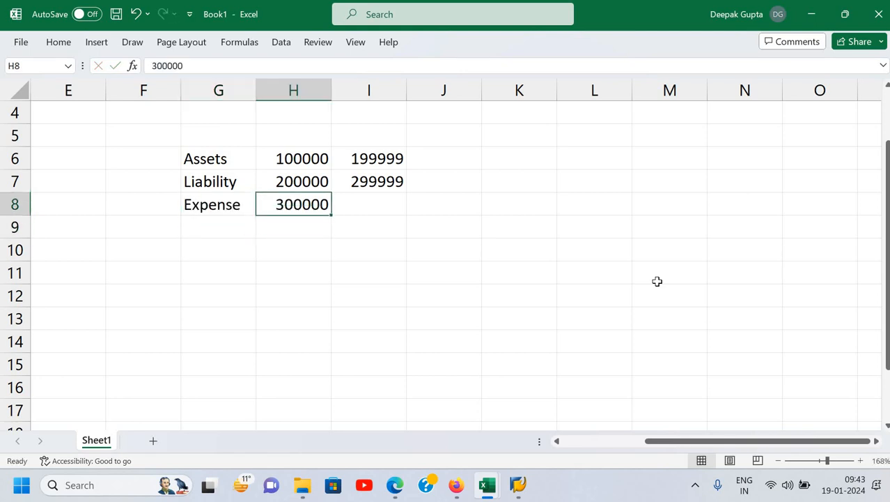
{"action": "key", "text": "Right"}
{"action": "type", "text": "399999"}
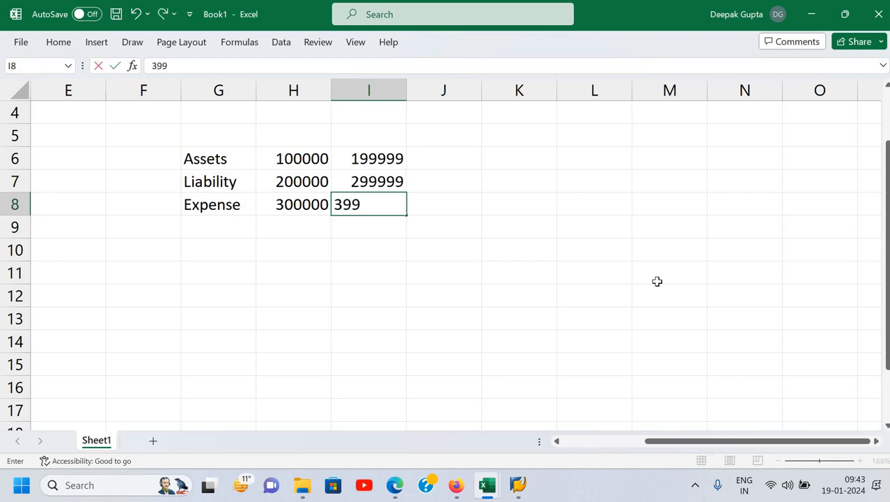
{"action": "key", "text": "Return"}
- Add an Income row in G9:I9 with the number range 400000 to 499999
{"action": "key", "text": "Left"}
{"action": "key", "text": "Left"}
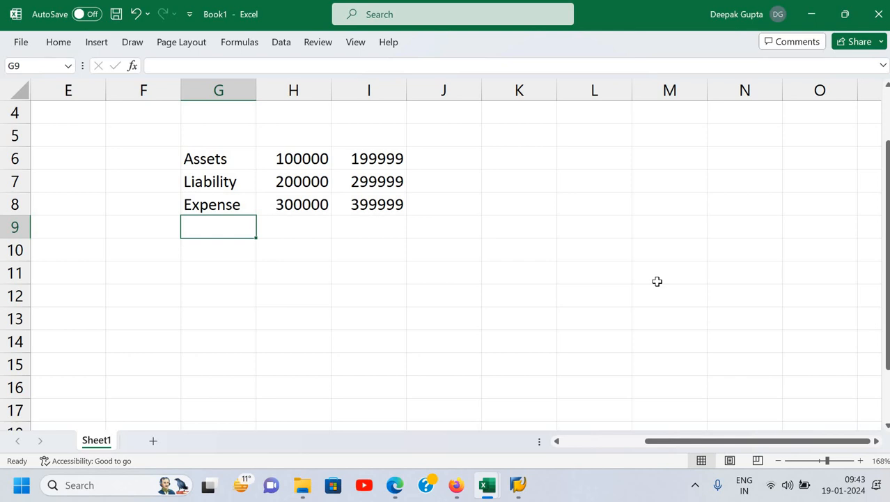
{"action": "type", "text": "Income"}
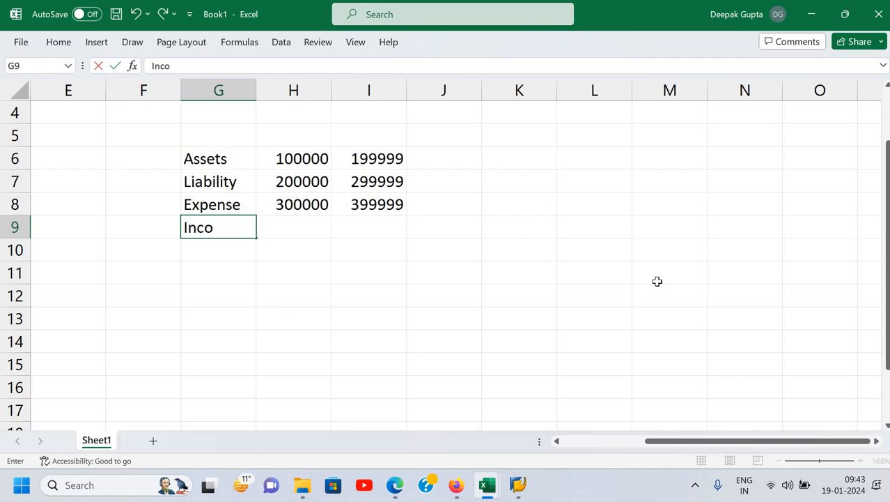
{"action": "key", "text": "Return"}
{"action": "key", "text": "Up"}
{"action": "key", "text": "Right"}
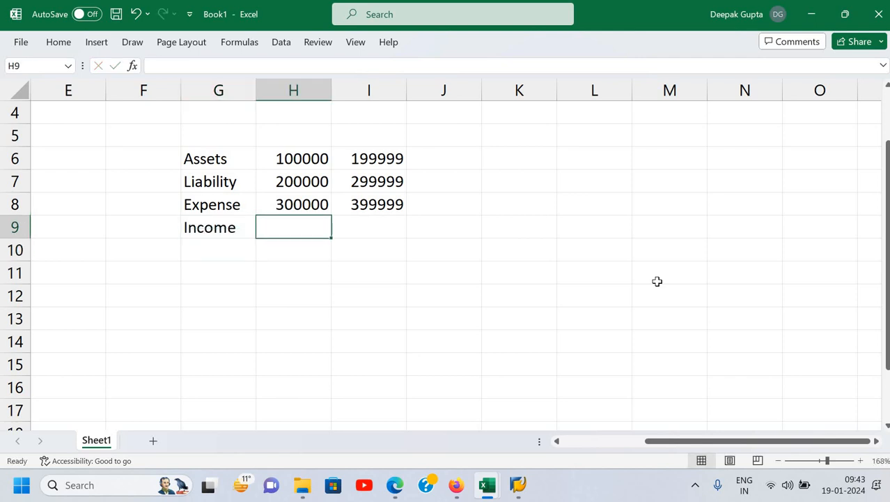
{"action": "type", "text": "400000"}
{"action": "key", "text": "Return"}
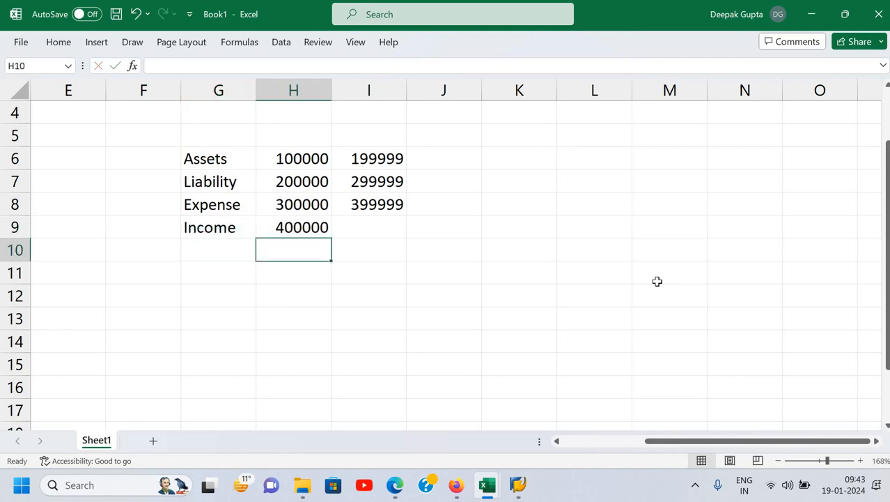
{"action": "key", "text": "Up"}
{"action": "key", "text": "Right"}
{"action": "type", "text": "499999"}
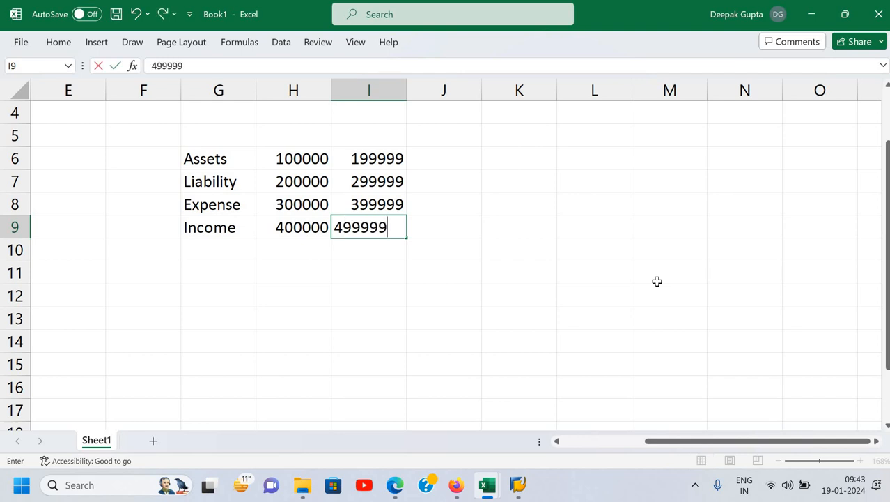
{"action": "key", "text": "Return"}
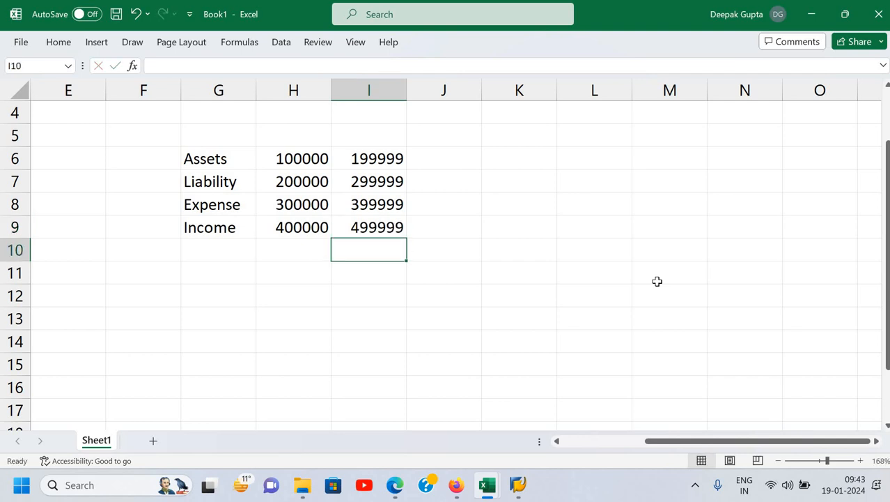
{"action": "key", "text": "Up"}
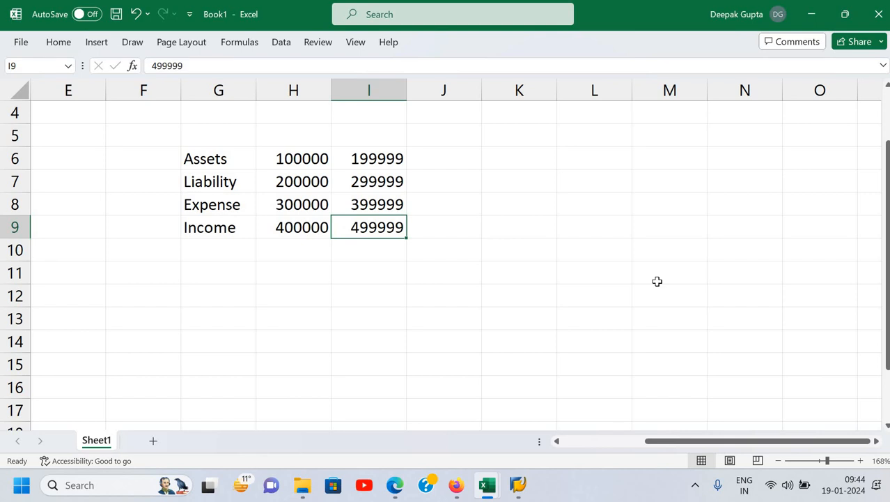
{"action": "key", "text": "Up"}
{"action": "key", "text": "Up"}
{"action": "key", "text": "Up"}
{"action": "key", "text": "Up"}
{"action": "key", "text": "Down"}
{"action": "key", "text": "Down"}
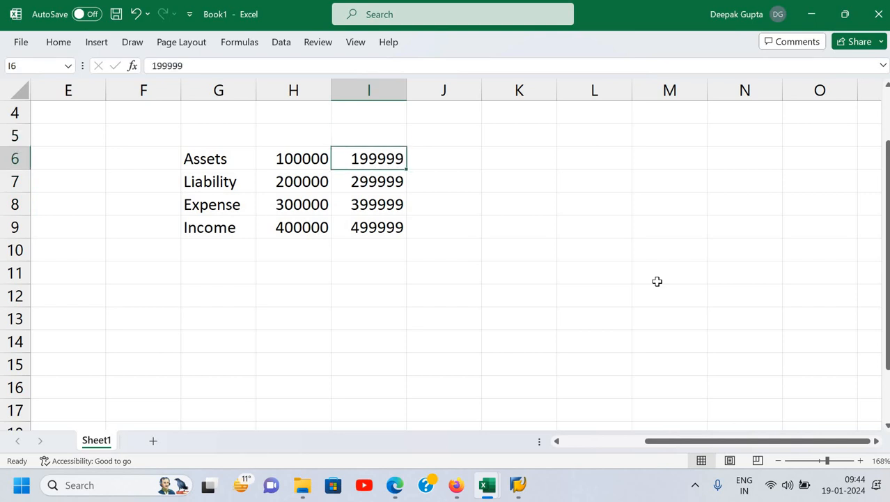
- Switch to SAP's Edit G/L Account Centrally window and expand the Asset - ICAX folder
{"action": "mouse_move", "coordinate": [518, 486]}
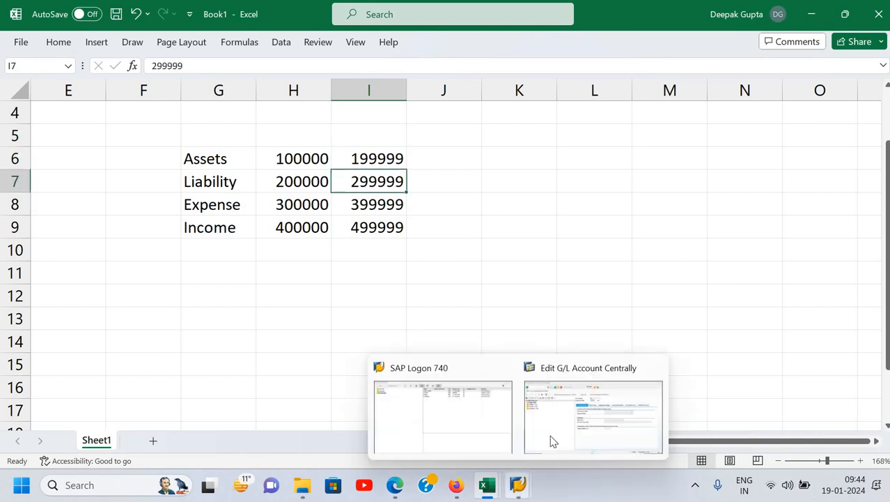
{"action": "left_click", "coordinate": [552, 440]}
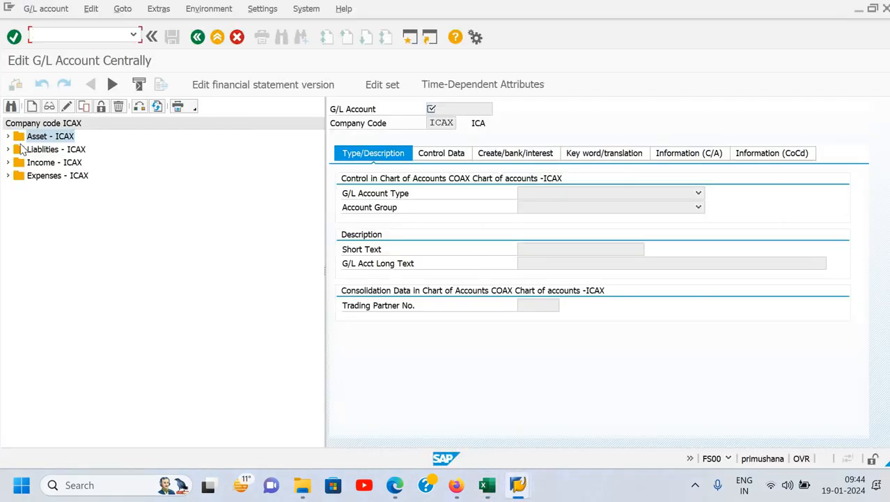
{"action": "left_click", "coordinate": [8, 136]}
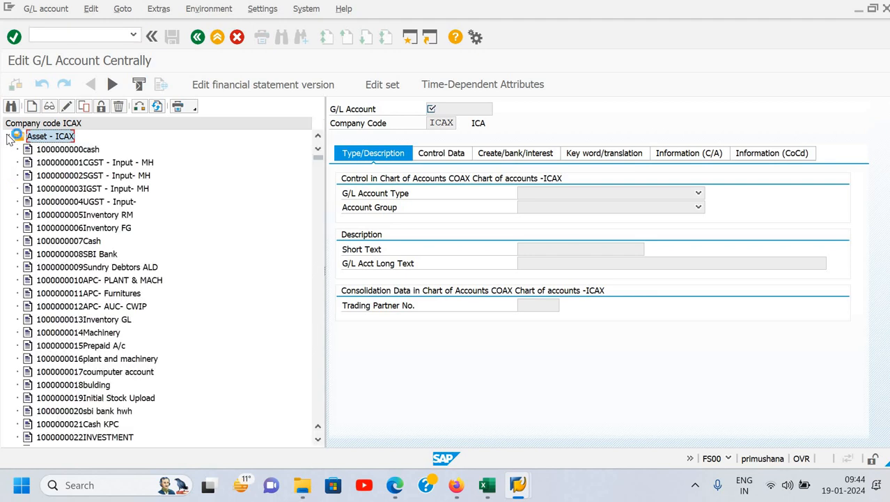
{"action": "left_click", "coordinate": [8, 137]}
{"action": "left_click", "coordinate": [7, 136]}
- Step through the G/L accounts under Asset - ICAX, from cash to SBI Bank, to examine their numbering
{"action": "double_click", "coordinate": [80, 176]}
{"action": "double_click", "coordinate": [84, 152]}
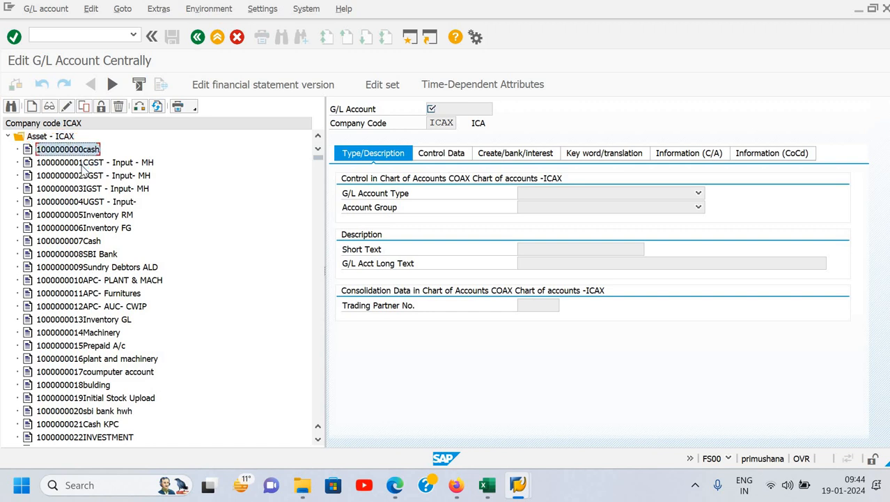
{"action": "left_click", "coordinate": [82, 163]}
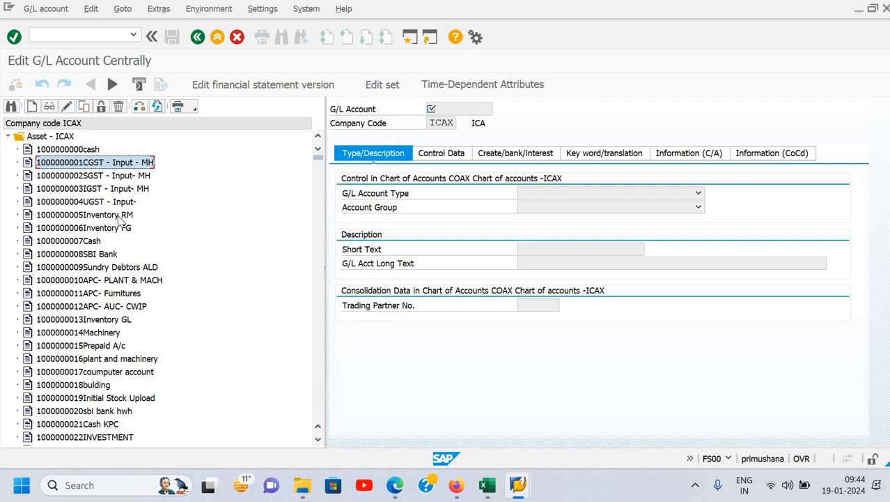
{"action": "left_click", "coordinate": [86, 204]}
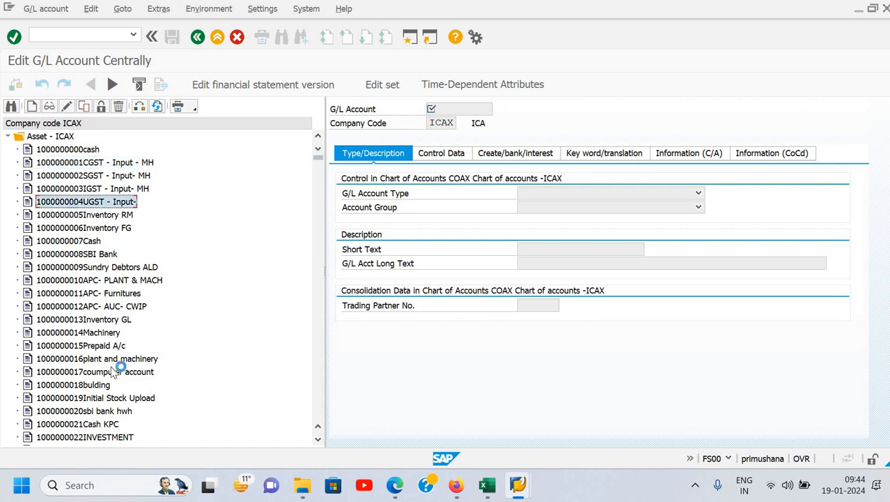
{"action": "key", "text": "Up"}
{"action": "key", "text": "Up"}
{"action": "key", "text": "Up"}
{"action": "key", "text": "Up"}
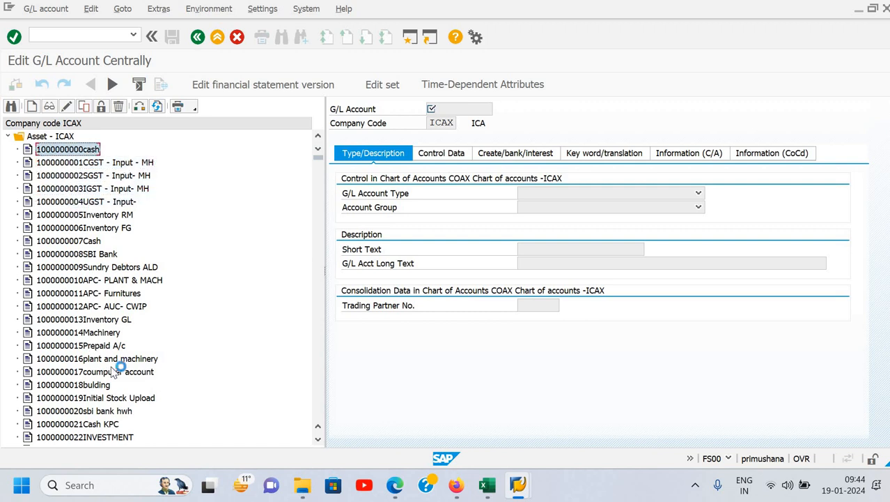
{"action": "key", "text": "Down"}
{"action": "key", "text": "Down"}
{"action": "key", "text": "Down"}
{"action": "key", "text": "Down"}
{"action": "key", "text": "Up"}
{"action": "key", "text": "Up"}
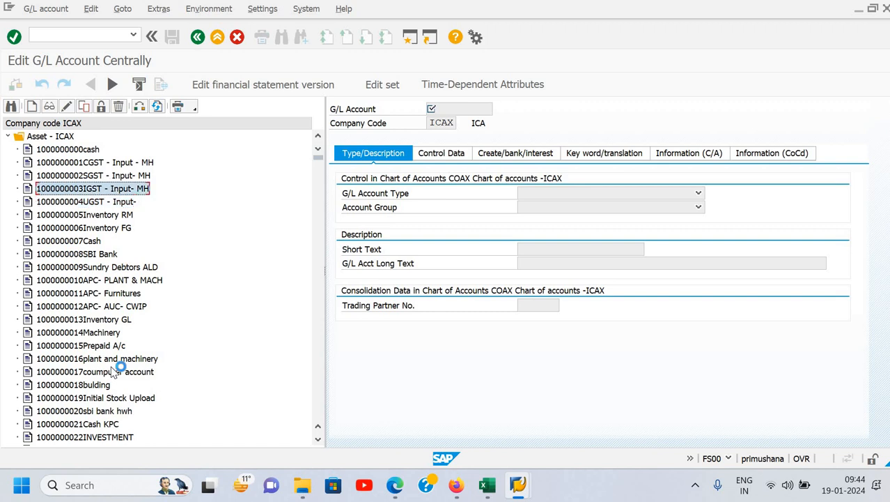
{"action": "key", "text": "Down"}
{"action": "key", "text": "Down"}
{"action": "key", "text": "Down"}
{"action": "key", "text": "Down"}
{"action": "key", "text": "Down"}
{"action": "key", "text": "Down"}
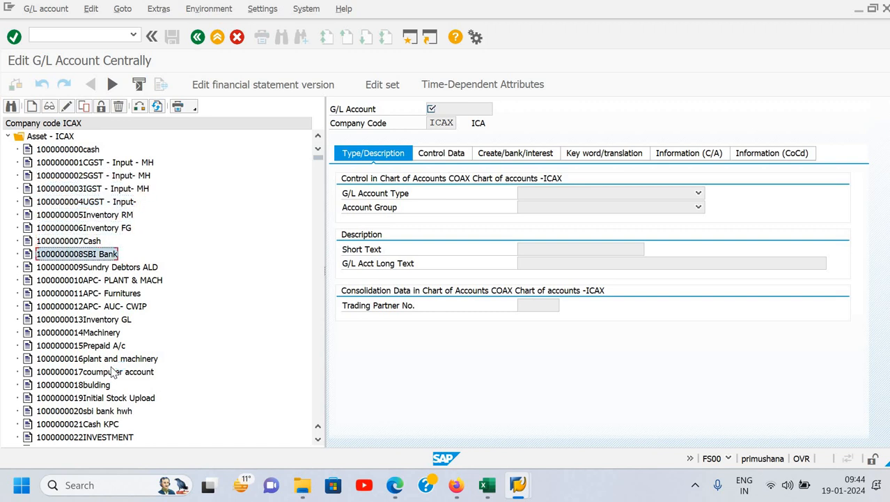
- Browse down the G/L accounts under Asset - ICAX past SBI Bank to examine which account numbers are in use
{"action": "key", "text": "Up"}
{"action": "key", "text": "Up"}
{"action": "key", "text": "Down"}
{"action": "key", "text": "Down"}
{"action": "key", "text": "Down"}
{"action": "key", "text": "Down"}
{"action": "key", "text": "Down"}
{"action": "key", "text": "Down"}
{"action": "key", "text": "Down"}
{"action": "key", "text": "Down"}
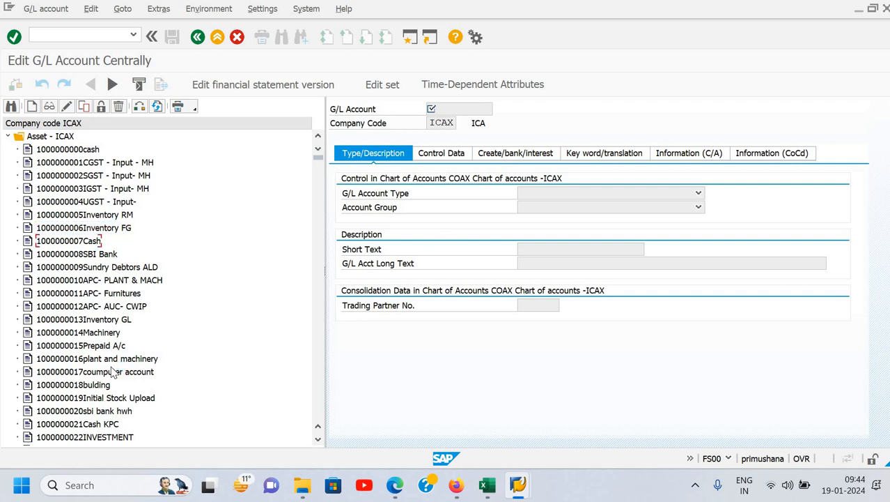
{"action": "key", "text": "Down"}
{"action": "key", "text": "Down"}
{"action": "key", "text": "Down"}
{"action": "key", "text": "Down"}
{"action": "key", "text": "Down"}
{"action": "key", "text": "Down"}
{"action": "key", "text": "Down"}
{"action": "key", "text": "Down"}
{"action": "key", "text": "Down"}
{"action": "key", "text": "Down"}
{"action": "key", "text": "Down"}
{"action": "key", "text": "Down"}
{"action": "key", "text": "Down"}
{"action": "key", "text": "Down"}
{"action": "key", "text": "Down"}
{"action": "key", "text": "Down"}
{"action": "key", "text": "Down"}
{"action": "key", "text": "Down"}
{"action": "key", "text": "Down"}
{"action": "key", "text": "Down"}
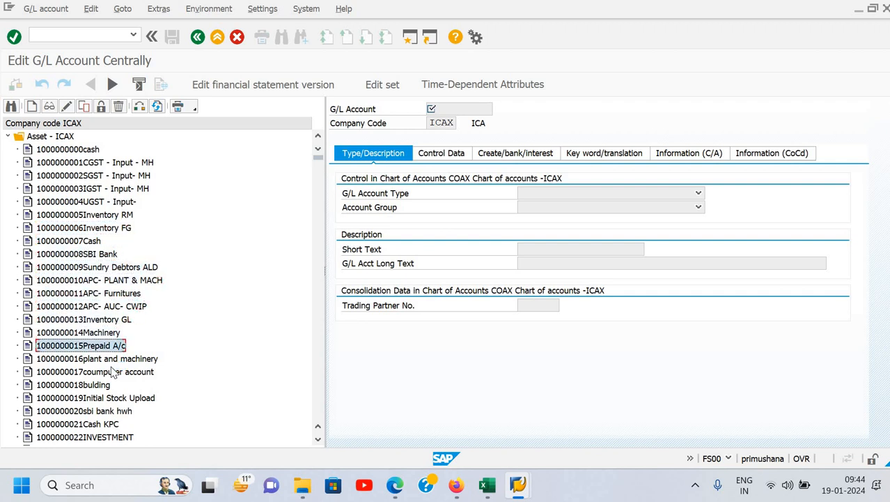
{"action": "key", "text": "Down"}
{"action": "key", "text": "Down"}
{"action": "key", "text": "Down"}
{"action": "key", "text": "Down"}
{"action": "key", "text": "Down"}
{"action": "key", "text": "Down"}
{"action": "key", "text": "Down"}
{"action": "key", "text": "Down"}
{"action": "key", "text": "Down"}
{"action": "key", "text": "Down"}
{"action": "key", "text": "Down"}
{"action": "key", "text": "Down"}
{"action": "key", "text": "Down"}
{"action": "key", "text": "Down"}
{"action": "key", "text": "Down"}
{"action": "key", "text": "Down"}
{"action": "key", "text": "Down"}
{"action": "key", "text": "Down"}
{"action": "key", "text": "Down"}
{"action": "key", "text": "Down"}
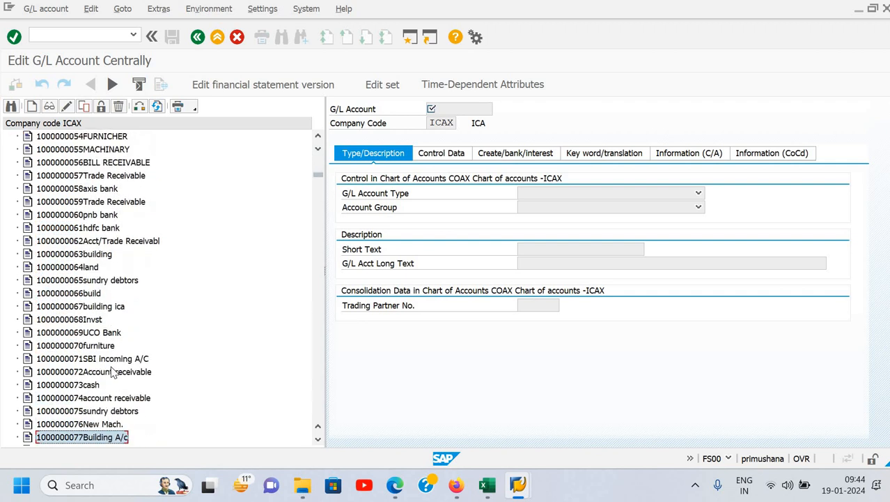
{"action": "key", "text": "Down"}
{"action": "key", "text": "Down"}
{"action": "key", "text": "Down"}
{"action": "key", "text": "Down"}
{"action": "key", "text": "Down"}
{"action": "key", "text": "Down"}
{"action": "key", "text": "Down"}
{"action": "key", "text": "Down"}
{"action": "key", "text": "Down"}
{"action": "key", "text": "Down"}
{"action": "key", "text": "Down"}
{"action": "key", "text": "Down"}
{"action": "key", "text": "Down"}
{"action": "key", "text": "Down"}
{"action": "key", "text": "Down"}
{"action": "key", "text": "Down"}
{"action": "key", "text": "Down"}
{"action": "key", "text": "Down"}
{"action": "key", "text": "Down"}
{"action": "key", "text": "Down"}
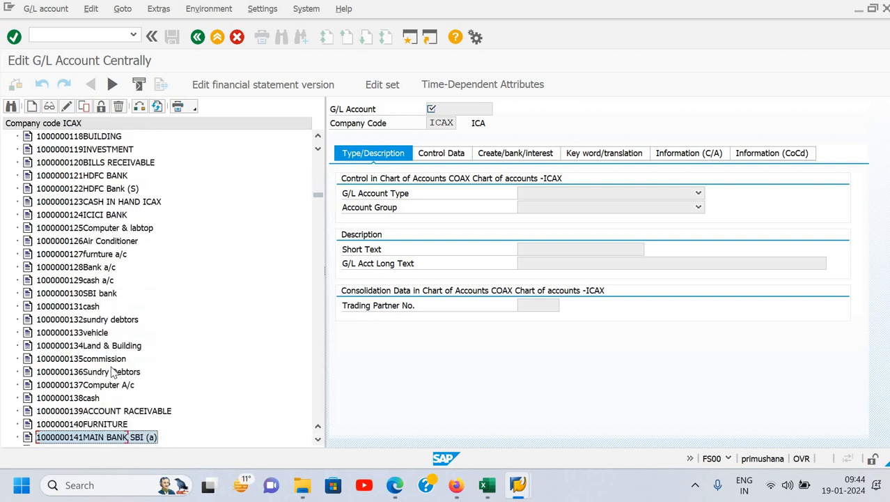
{"action": "key", "text": "Down"}
{"action": "key", "text": "Down"}
{"action": "key", "text": "Down"}
{"action": "key", "text": "Down"}
{"action": "key", "text": "Down"}
{"action": "key", "text": "Down"}
{"action": "key", "text": "Down"}
{"action": "key", "text": "Down"}
{"action": "key", "text": "Down"}
{"action": "key", "text": "Down"}
{"action": "key", "text": "Down"}
{"action": "key", "text": "Down"}
{"action": "key", "text": "Down"}
{"action": "key", "text": "Down"}
{"action": "key", "text": "Down"}
{"action": "key", "text": "Down"}
{"action": "key", "text": "Down"}
{"action": "key", "text": "Down"}
{"action": "key", "text": "Down"}
{"action": "key", "text": "Down"}
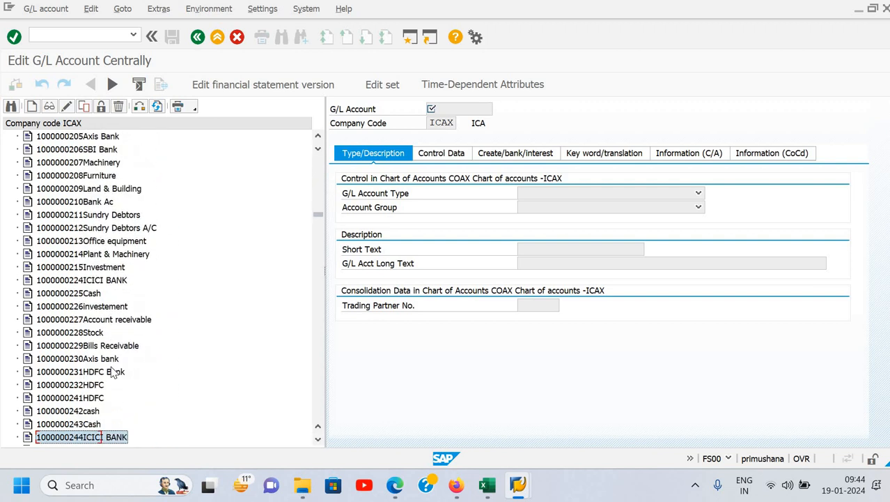
{"action": "key", "text": "Down"}
{"action": "key", "text": "Down"}
{"action": "key", "text": "Down"}
{"action": "key", "text": "Down"}
{"action": "key", "text": "Down"}
{"action": "key", "text": "Down"}
{"action": "key", "text": "Down"}
{"action": "key", "text": "Down"}
{"action": "key", "text": "Down"}
{"action": "key", "text": "Down"}
{"action": "key", "text": "Down"}
{"action": "key", "text": "Down"}
{"action": "key", "text": "Down"}
{"action": "key", "text": "Down"}
{"action": "key", "text": "Down"}
{"action": "key", "text": "Down"}
{"action": "key", "text": "Down"}
{"action": "key", "text": "Down"}
{"action": "key", "text": "Down"}
{"action": "key", "text": "Down"}
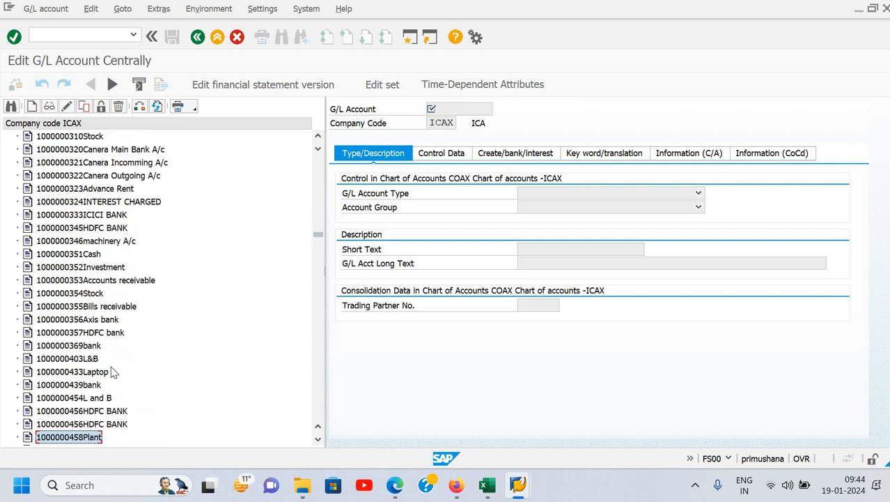
{"action": "key", "text": "Down"}
{"action": "key", "text": "Down"}
{"action": "key", "text": "Down"}
{"action": "key", "text": "Down"}
{"action": "key", "text": "Down"}
{"action": "key", "text": "Down"}
{"action": "key", "text": "Down"}
{"action": "key", "text": "Down"}
{"action": "key", "text": "Down"}
{"action": "key", "text": "Down"}
{"action": "key", "text": "Down"}
{"action": "key", "text": "Down"}
{"action": "key", "text": "Down"}
{"action": "key", "text": "Down"}
{"action": "key", "text": "Down"}
{"action": "key", "text": "Down"}
{"action": "key", "text": "Down"}
{"action": "key", "text": "Down"}
{"action": "key", "text": "Down"}
{"action": "key", "text": "Down"}
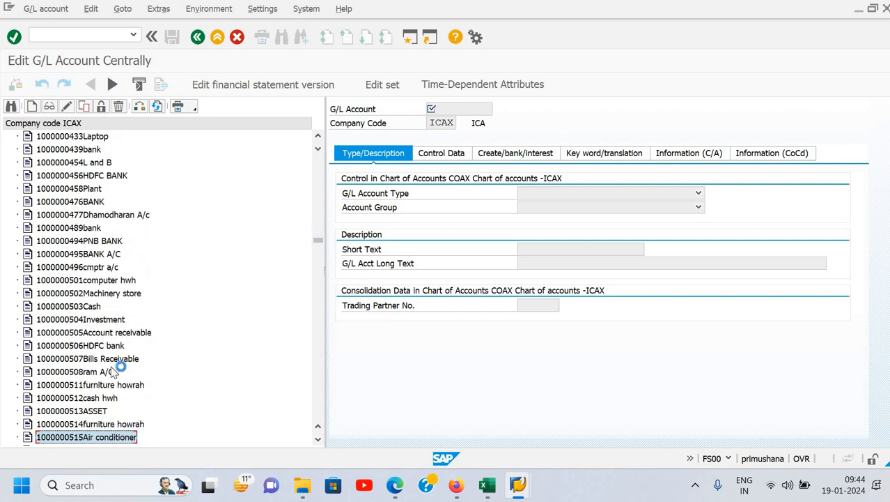
{"action": "key", "text": "Down"}
{"action": "key", "text": "Down"}
{"action": "key", "text": "Down"}
{"action": "key", "text": "Down"}
{"action": "key", "text": "Down"}
{"action": "key", "text": "Down"}
{"action": "key", "text": "Down"}
{"action": "key", "text": "Down"}
{"action": "key", "text": "Down"}
{"action": "key", "text": "Down"}
{"action": "key", "text": "Down"}
{"action": "key", "text": "Down"}
{"action": "key", "text": "Down"}
{"action": "key", "text": "Down"}
{"action": "key", "text": "Down"}
{"action": "key", "text": "Down"}
{"action": "key", "text": "Down"}
{"action": "key", "text": "Down"}
{"action": "key", "text": "Down"}
{"action": "key", "text": "Down"}
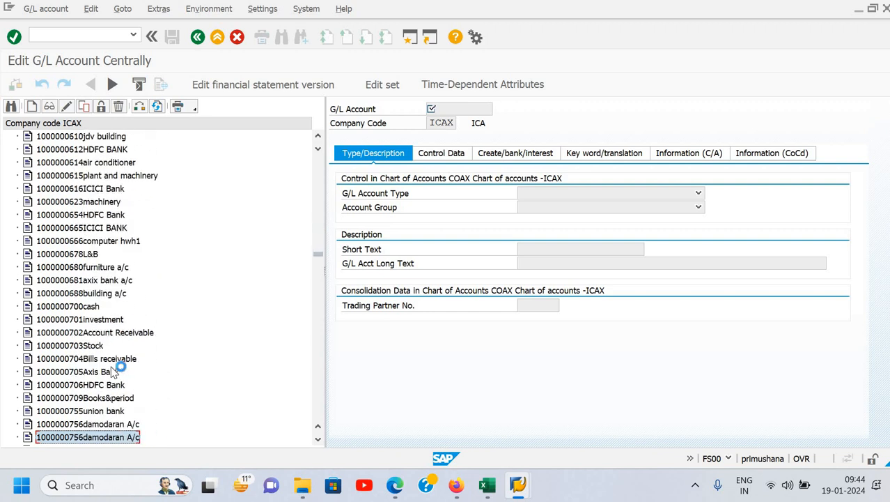
{"action": "key", "text": "Up"}
{"action": "key", "text": "Up"}
{"action": "key", "text": "Up"}
{"action": "key", "text": "Up"}
{"action": "key", "text": "Up"}
{"action": "key", "text": "Up"}
{"action": "key", "text": "Up"}
{"action": "key", "text": "Up"}
{"action": "key", "text": "Up"}
{"action": "key", "text": "Up"}
{"action": "key", "text": "Up"}
{"action": "key", "text": "Up"}
{"action": "key", "text": "Up"}
{"action": "key", "text": "Up"}
{"action": "key", "text": "Up"}
{"action": "key", "text": "Up"}
{"action": "key", "text": "Up"}
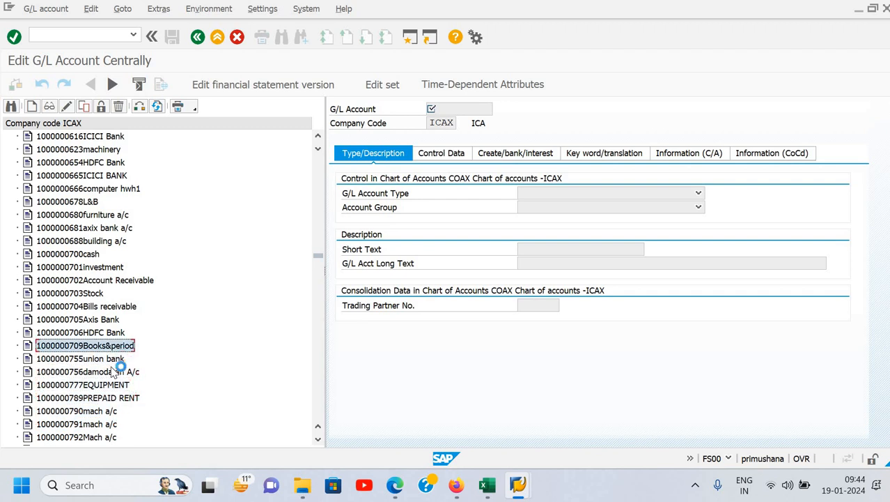
{"action": "key", "text": "Down"}
{"action": "key", "text": "Down"}
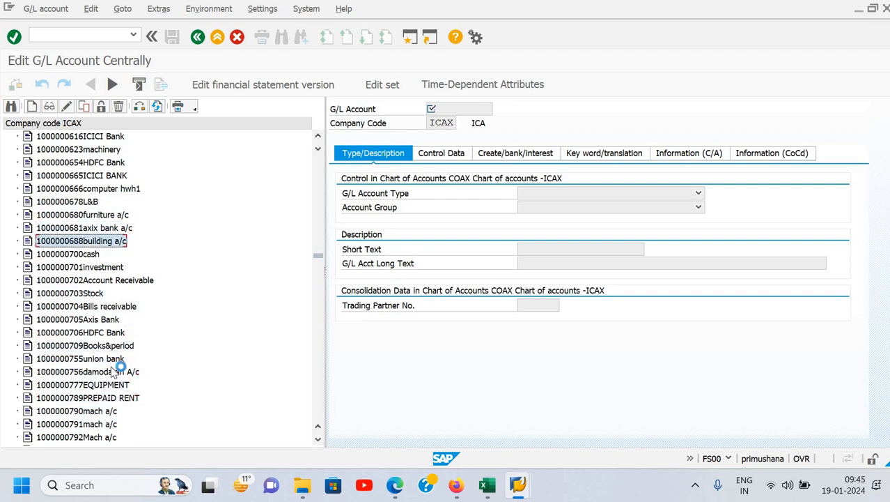
{"action": "key", "text": "Up"}
{"action": "key", "text": "Up"}
{"action": "key", "text": "Up"}
{"action": "key", "text": "Up"}
{"action": "key", "text": "Up"}
{"action": "key", "text": "Up"}
{"action": "key", "text": "Up"}
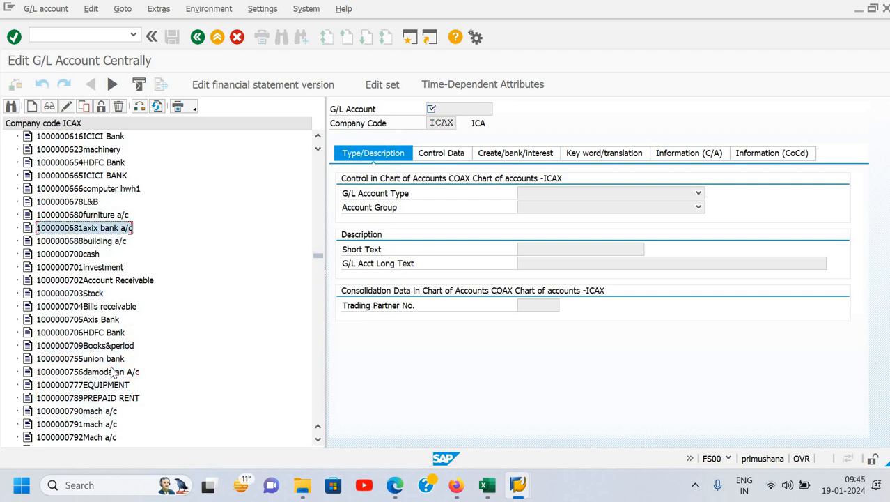
{"action": "key", "text": "Down"}
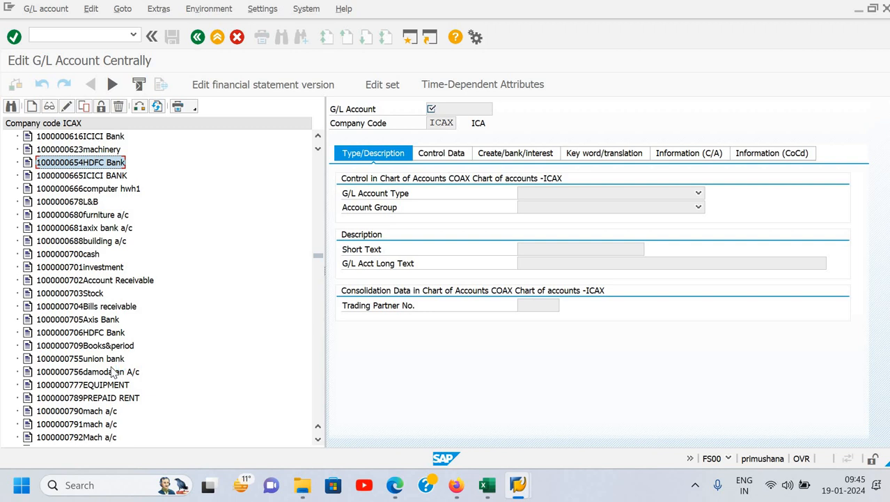
{"action": "key", "text": "Down"}
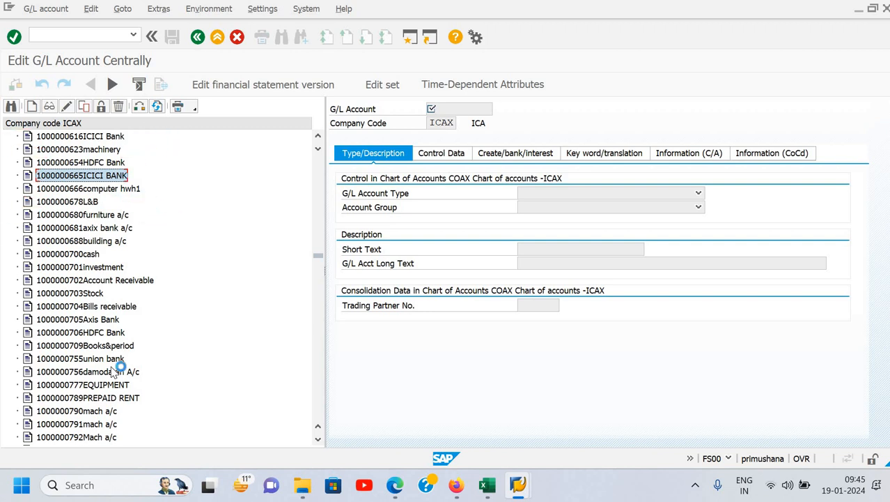
{"action": "left_click", "coordinate": [85, 189]}
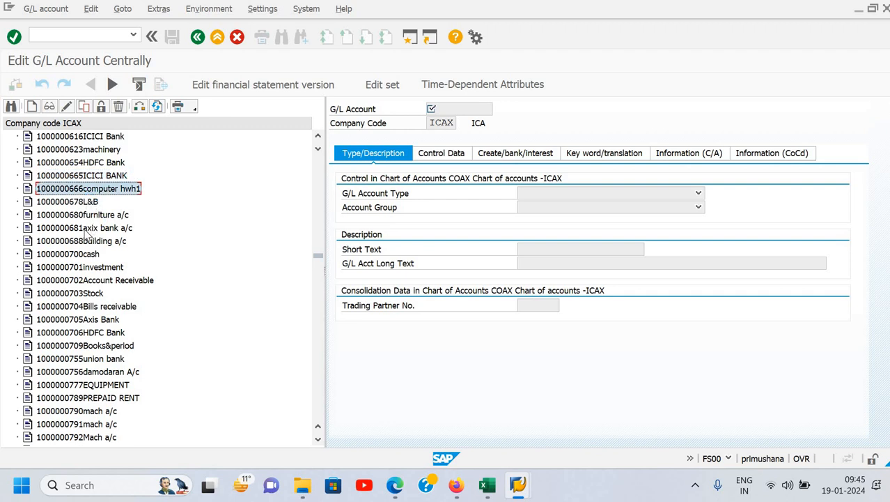
{"action": "left_click", "coordinate": [79, 206]}
{"action": "left_click", "coordinate": [90, 256]}
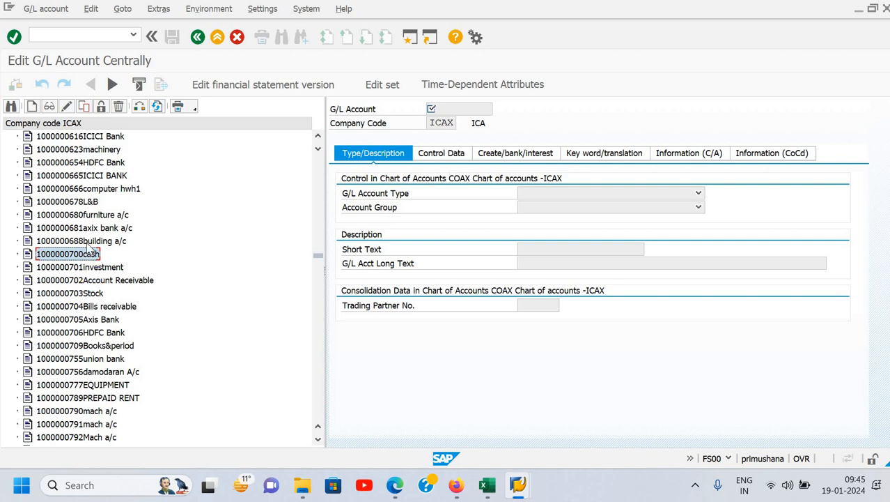
{"action": "left_click", "coordinate": [96, 242]}
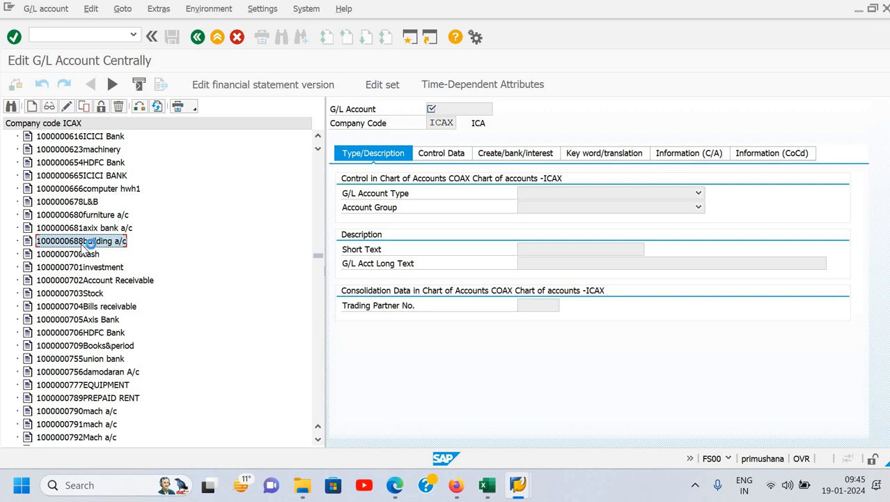
{"action": "right_click", "coordinate": [84, 244]}
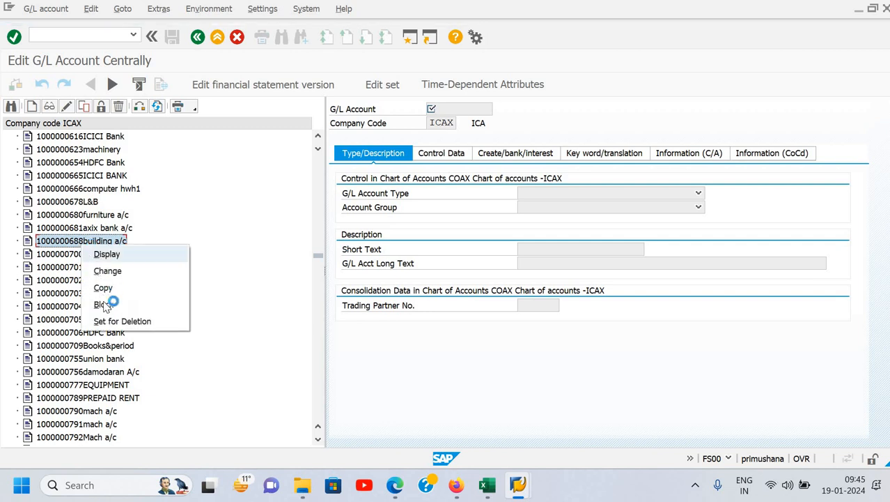
{"action": "left_click", "coordinate": [75, 230]}
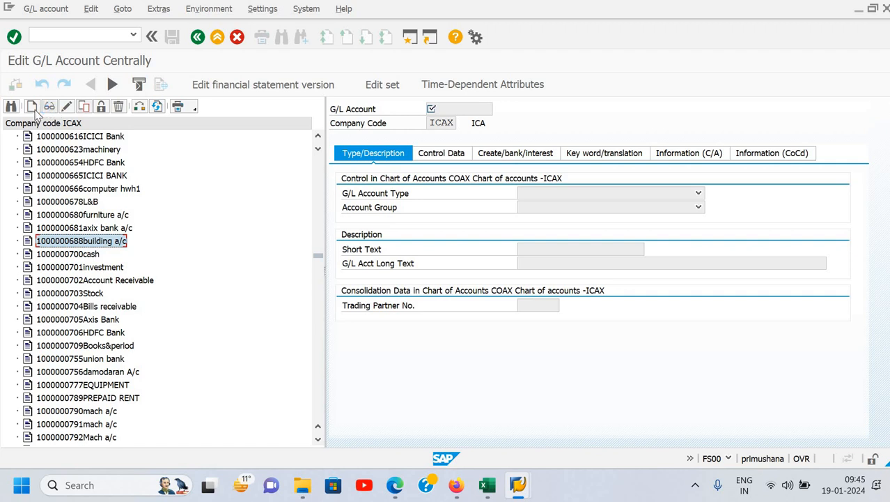
{"action": "left_click", "coordinate": [36, 111]}
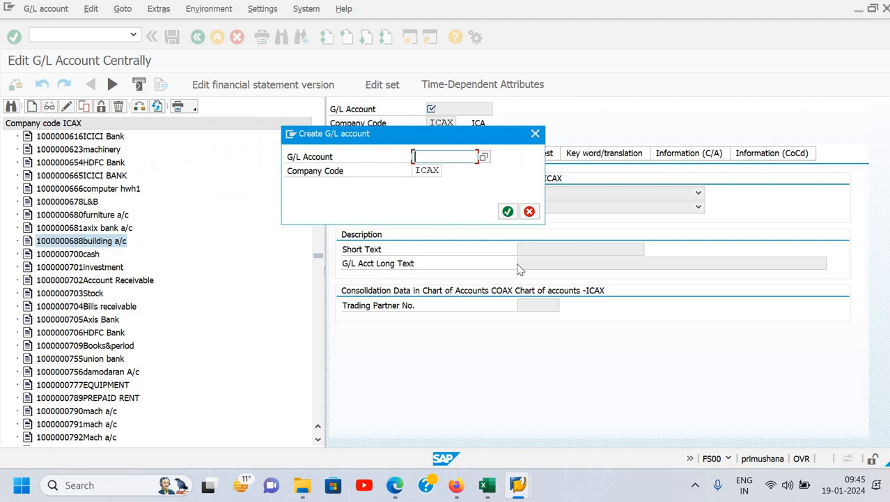
{"action": "type", "text": "1"}
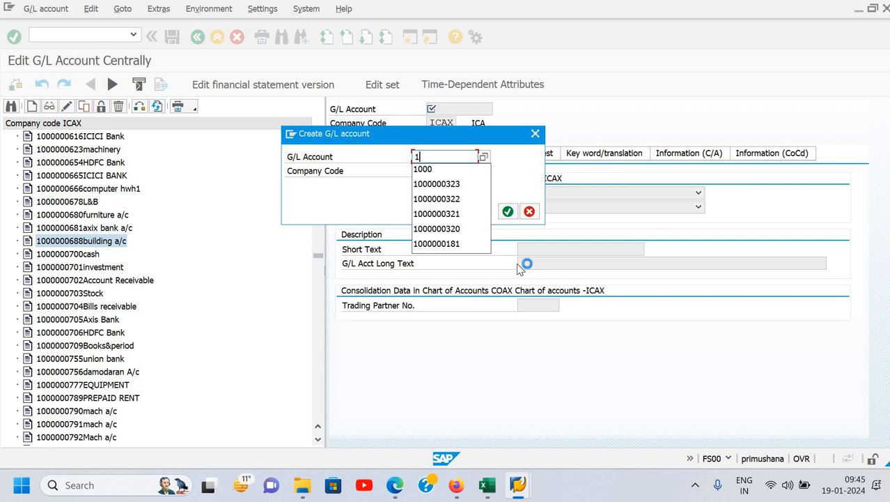
{"action": "type", "text": "000000"}
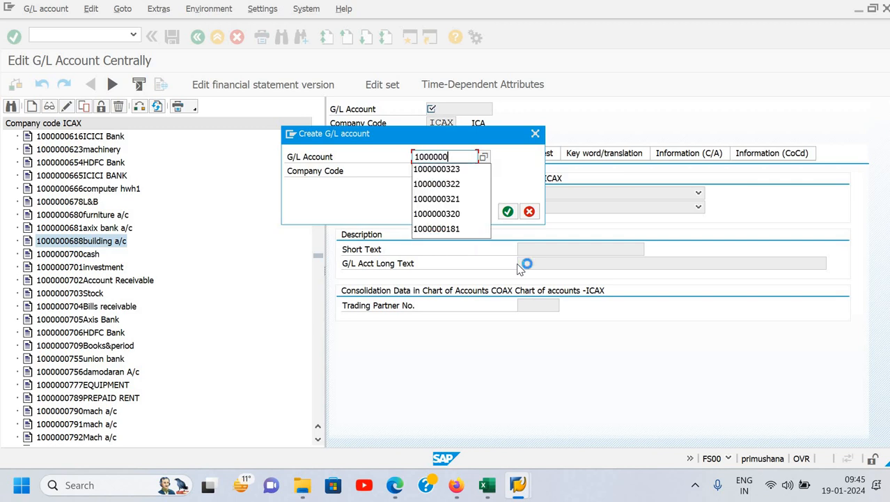
{"action": "type", "text": "689"}
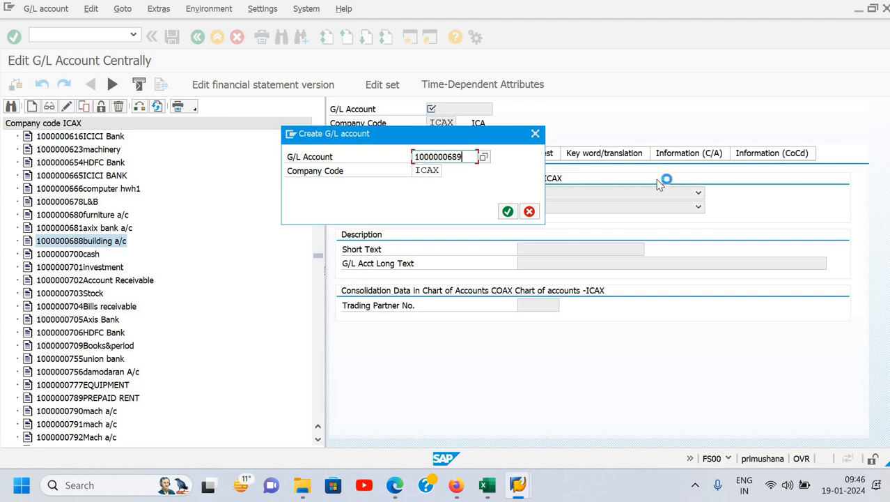
{"action": "left_click", "coordinate": [509, 212]}
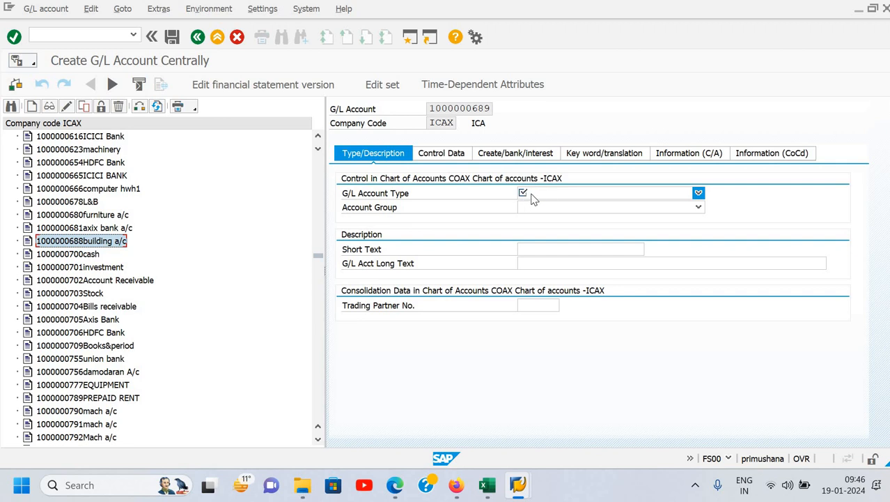
- Set the new account's G/L account type to X Balance Sheet Account
{"action": "left_click", "coordinate": [438, 153]}
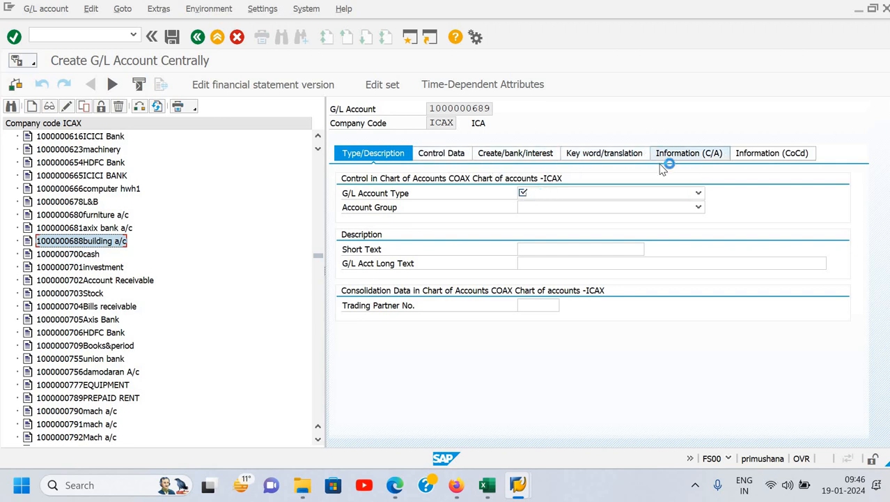
{"action": "left_click", "coordinate": [699, 193]}
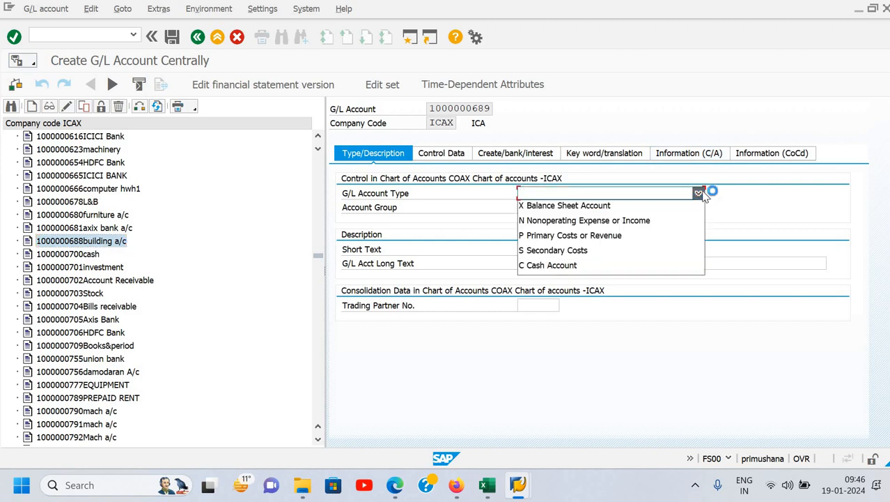
{"action": "left_click", "coordinate": [615, 230]}
{"action": "left_click", "coordinate": [616, 236]}
{"action": "left_click", "coordinate": [579, 254]}
{"action": "left_click", "coordinate": [590, 242]}
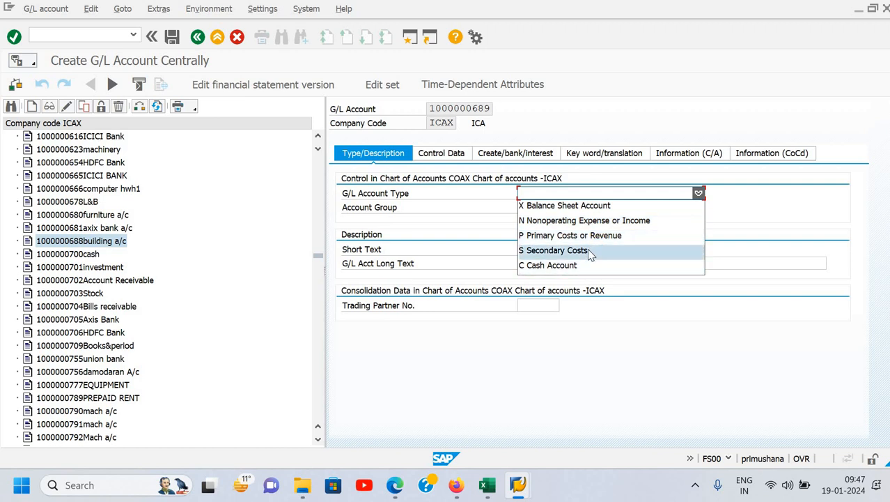
{"action": "left_click", "coordinate": [577, 209]}
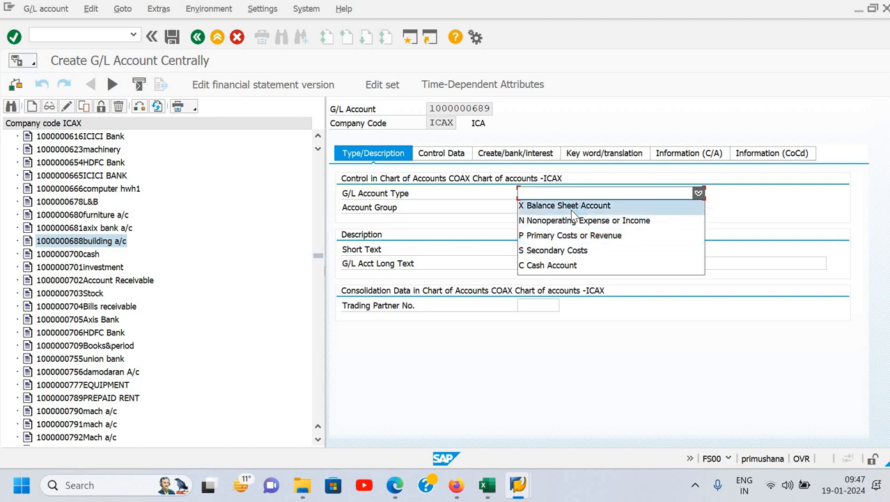
{"action": "left_click", "coordinate": [568, 202]}
{"action": "left_click", "coordinate": [631, 193]}
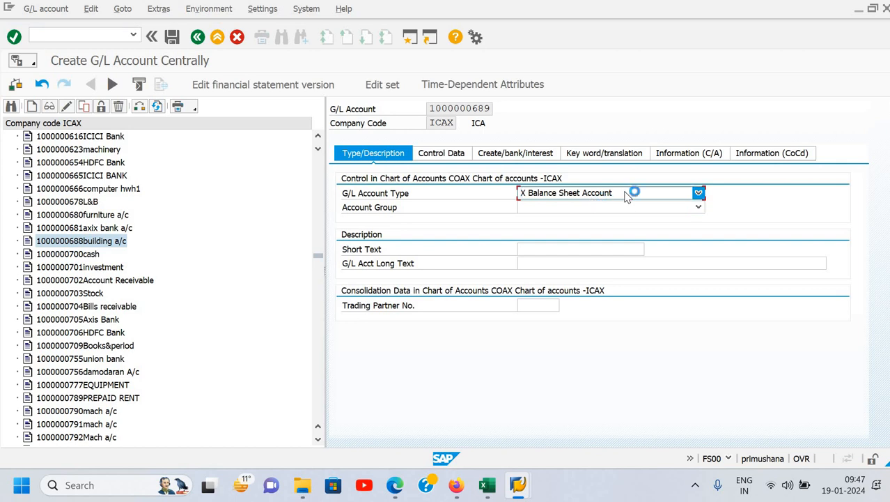
- Assign the new account to account group 1ASS Asset - ICAX
{"action": "left_click", "coordinate": [554, 213]}
{"action": "left_click", "coordinate": [552, 209]}
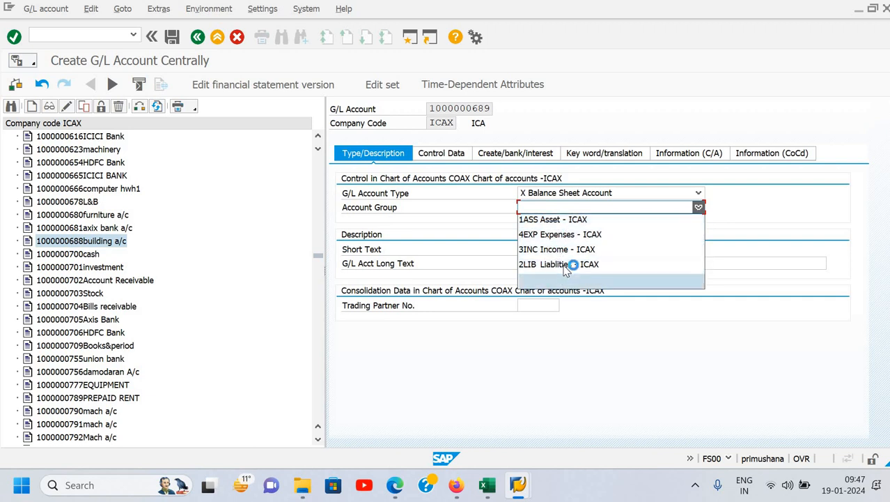
{"action": "left_click", "coordinate": [557, 222]}
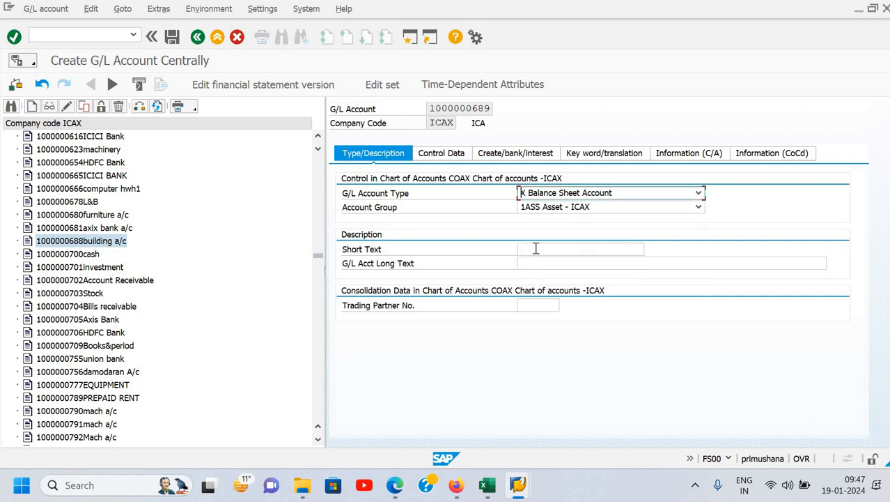
- Enter "Cash in Hand" as both the short text and the G/L account long text
{"action": "left_click", "coordinate": [536, 249]}
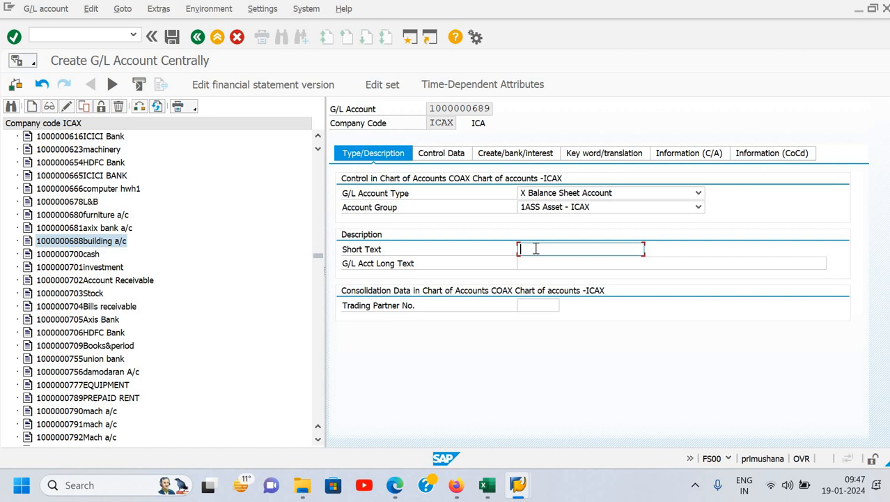
{"action": "type", "text": "Cash"}
{"action": "left_click", "coordinate": [542, 265]}
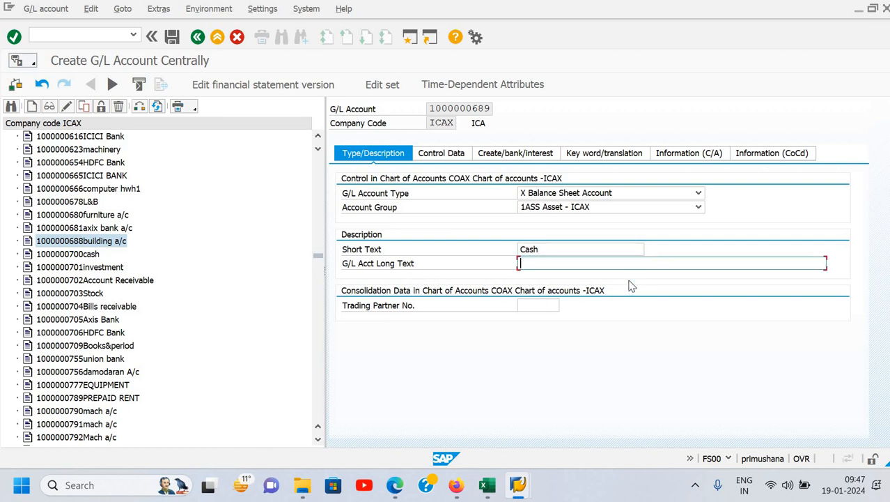
{"action": "type", "text": "Cash in Hand"}
{"action": "left_click", "coordinate": [578, 247]}
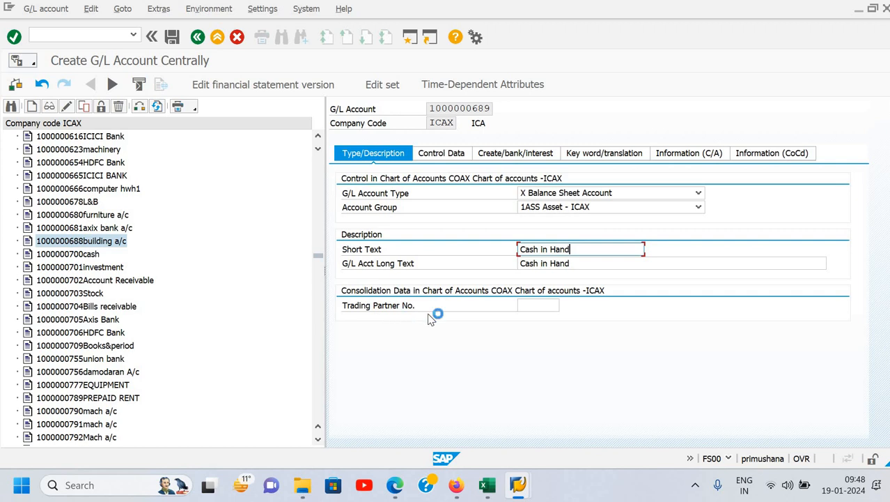
- Open the new account's control data and view the available account currencies, leaving the list without choosing one
{"action": "left_click", "coordinate": [449, 159]}
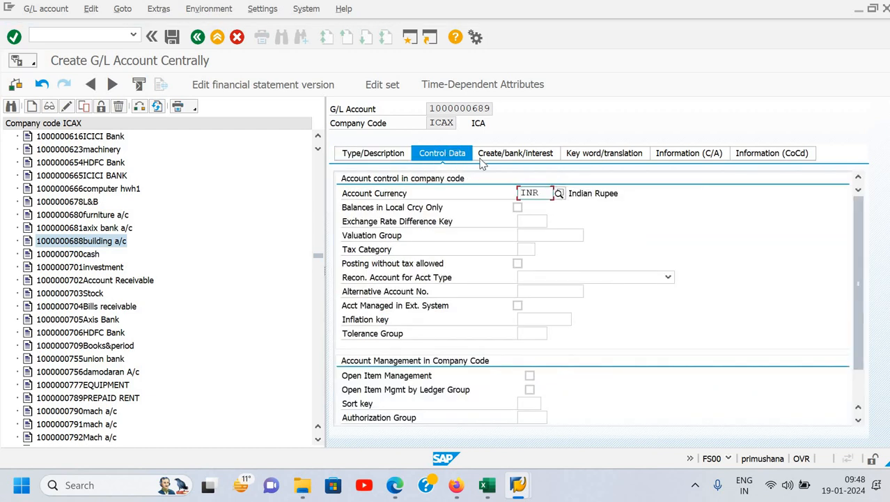
{"action": "left_click", "coordinate": [559, 195]}
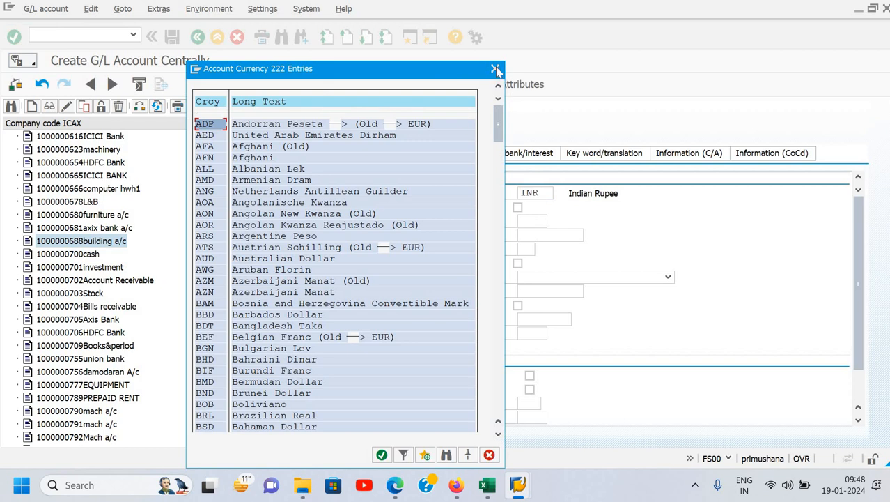
{"action": "left_click", "coordinate": [495, 69]}
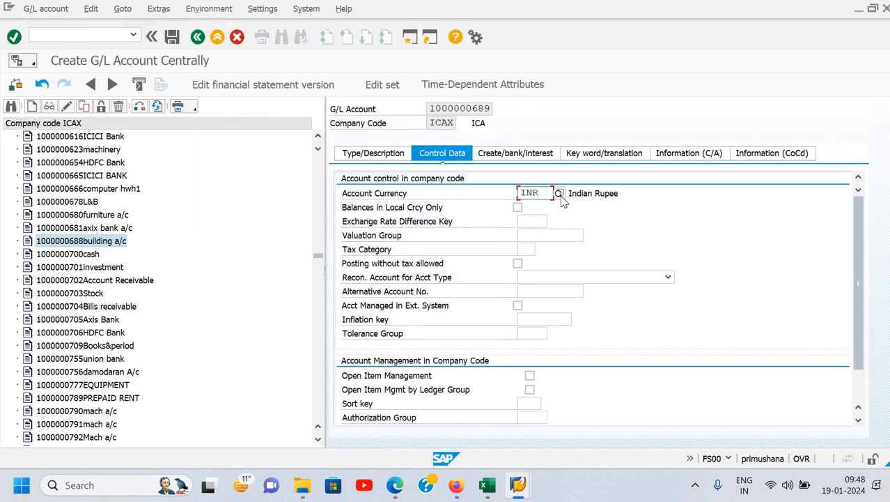
- Look through the possible entries for the account currency again and close the list without choosing one
{"action": "left_click", "coordinate": [561, 195]}
{"action": "left_click", "coordinate": [561, 197]}
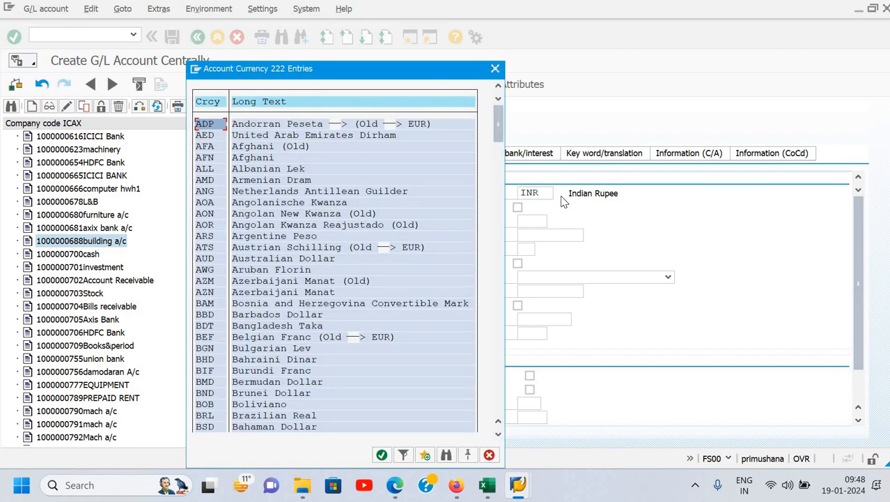
{"action": "left_click", "coordinate": [563, 198]}
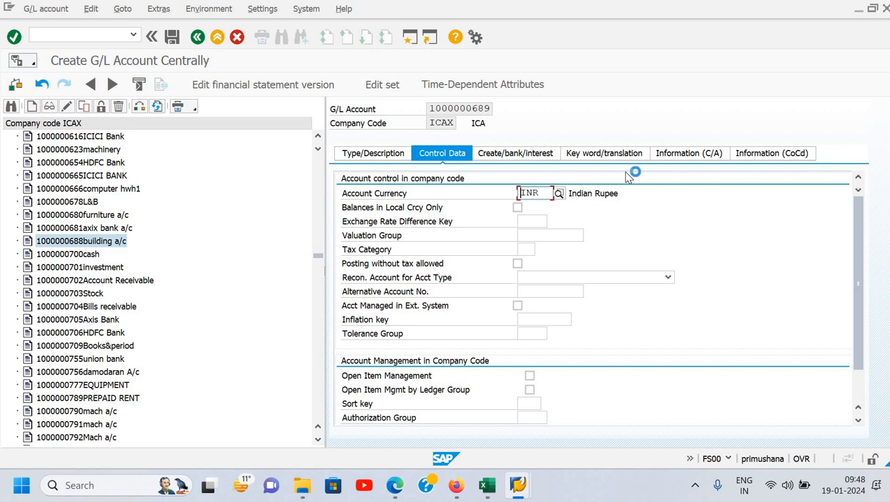
{"action": "key", "text": "F4"}
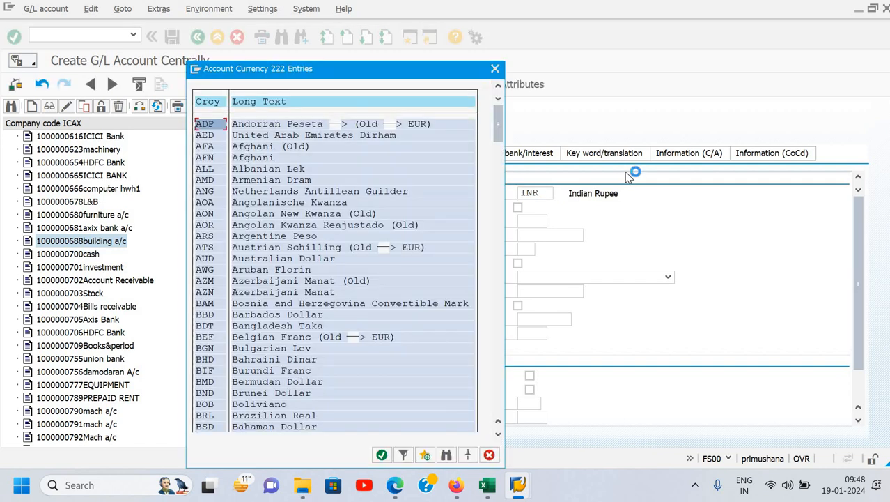
{"action": "left_click", "coordinate": [496, 70]}
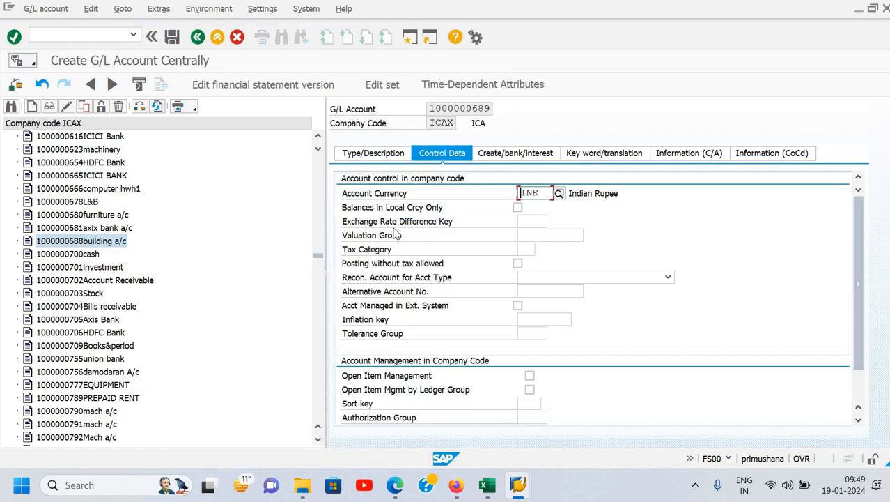
{"action": "left_click", "coordinate": [519, 211]}
{"action": "left_click", "coordinate": [519, 211]}
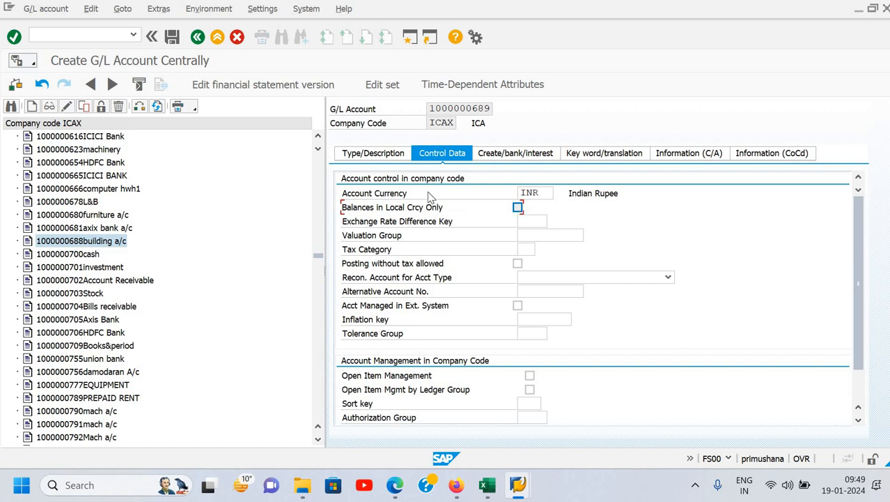
{"action": "left_click", "coordinate": [519, 207]}
{"action": "left_click", "coordinate": [519, 207]}
- Set the sort key for account management in the company code to 001 Posting date
{"action": "left_click_drag", "start_coordinate": [858, 243], "coordinate": [849, 307]}
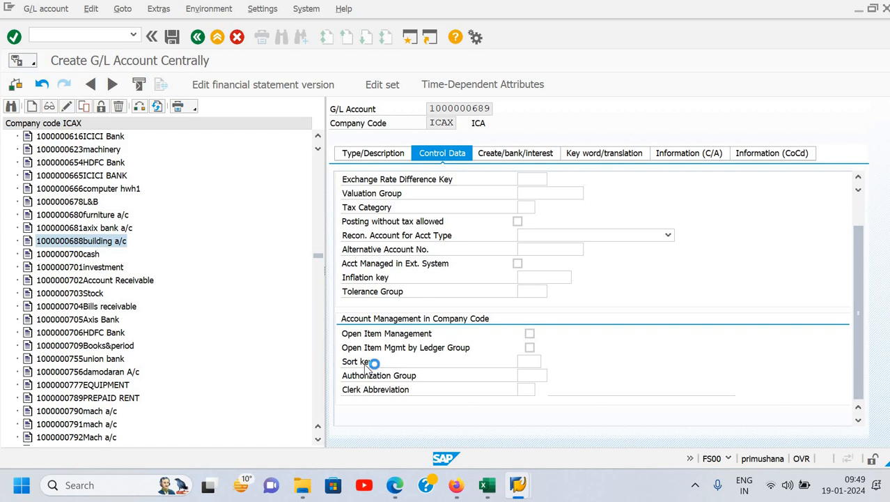
{"action": "left_click", "coordinate": [528, 363]}
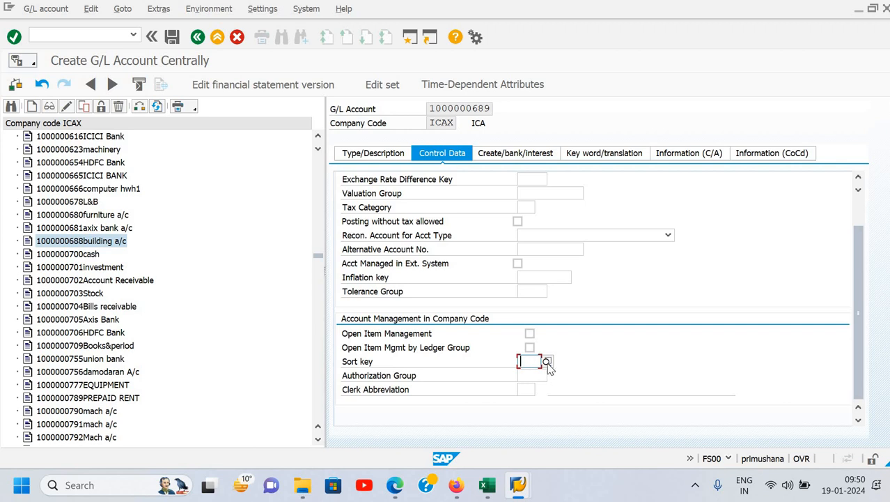
{"action": "left_click", "coordinate": [548, 362]}
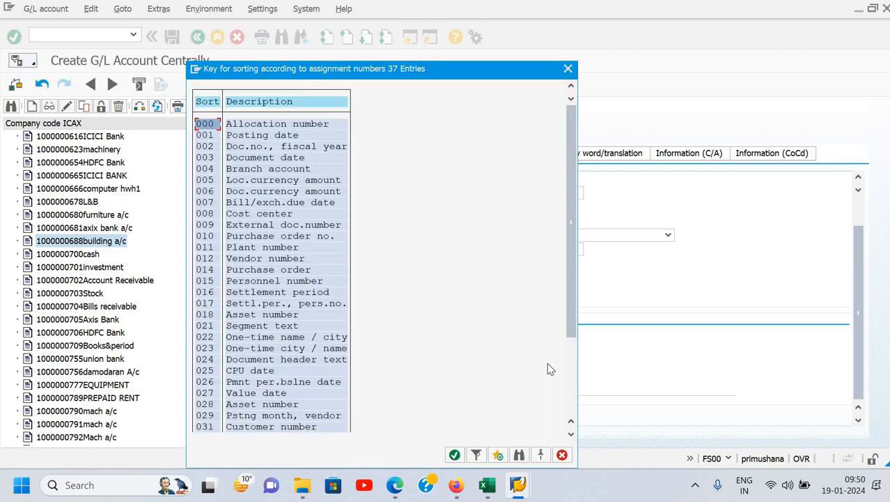
{"action": "key", "text": "Down"}
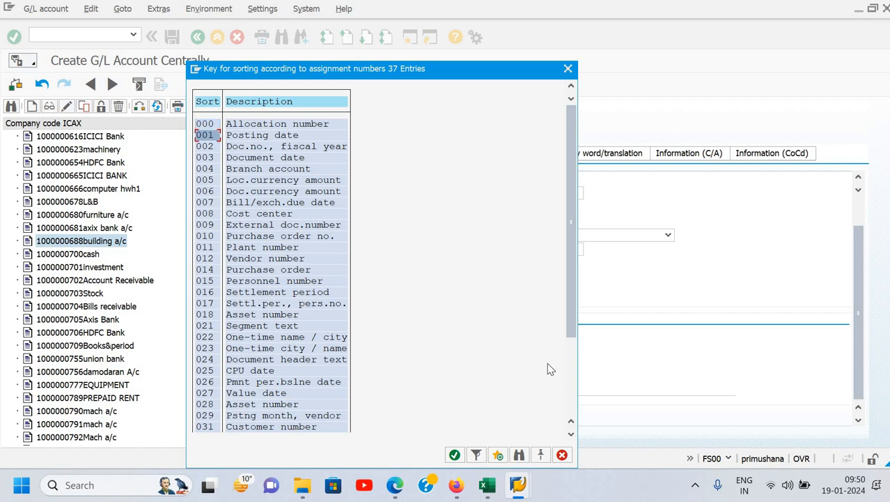
{"action": "key", "text": "Return"}
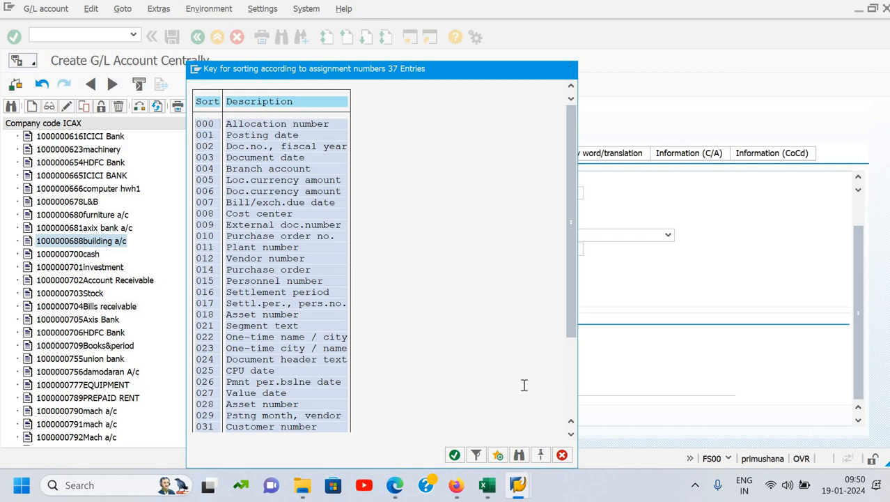
{"action": "key", "text": "Return"}
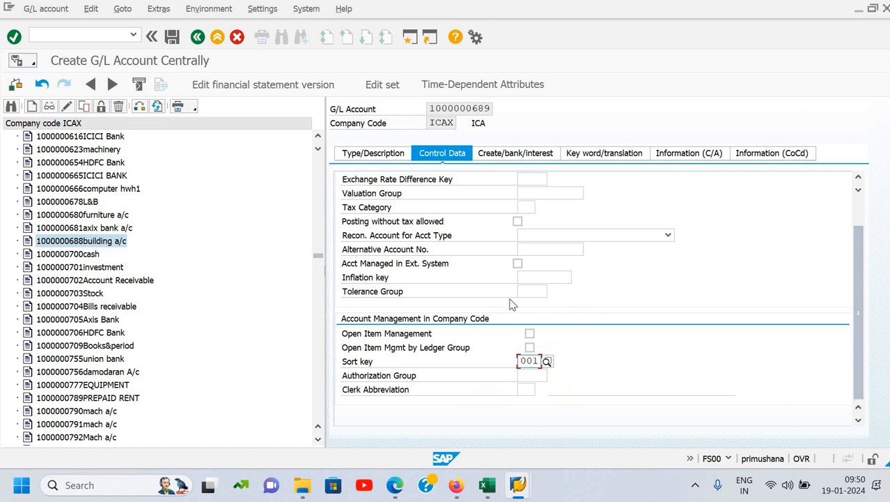
- Assign field status group G001 General (with text, assignment) for document creation in the company code
{"action": "left_click", "coordinate": [509, 159]}
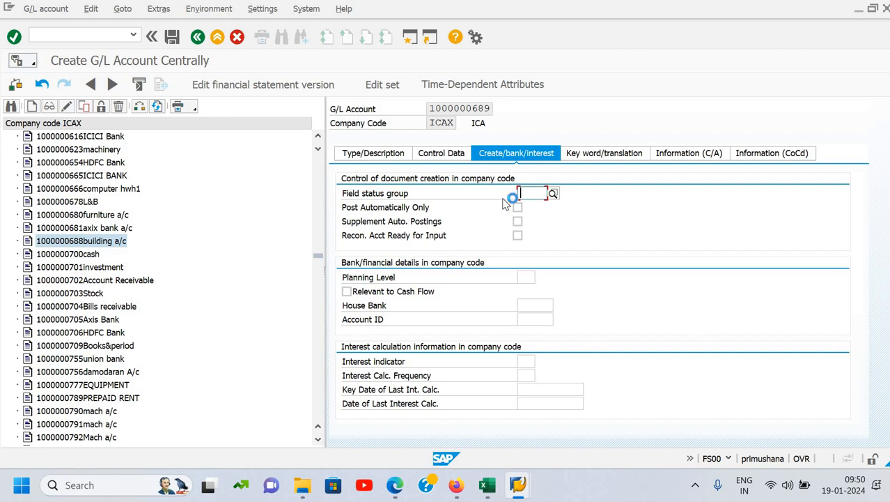
{"action": "key", "text": "F4"}
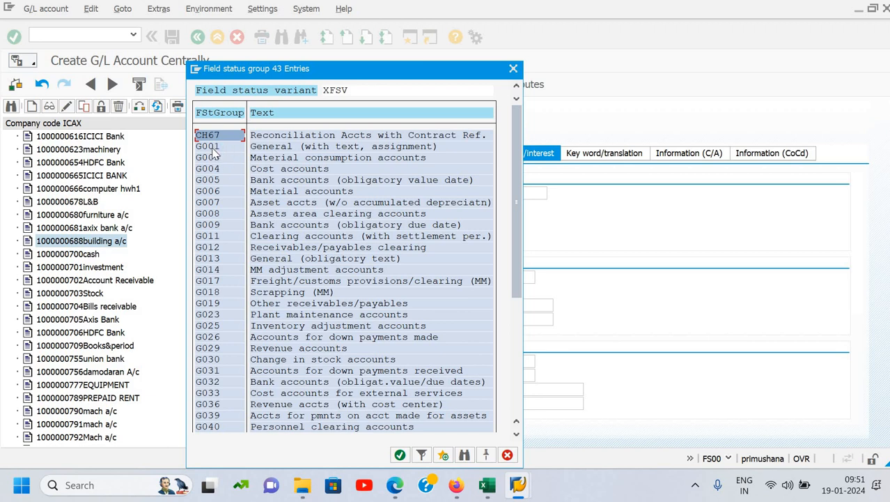
{"action": "left_click", "coordinate": [300, 146]}
{"action": "double_click", "coordinate": [480, 143]}
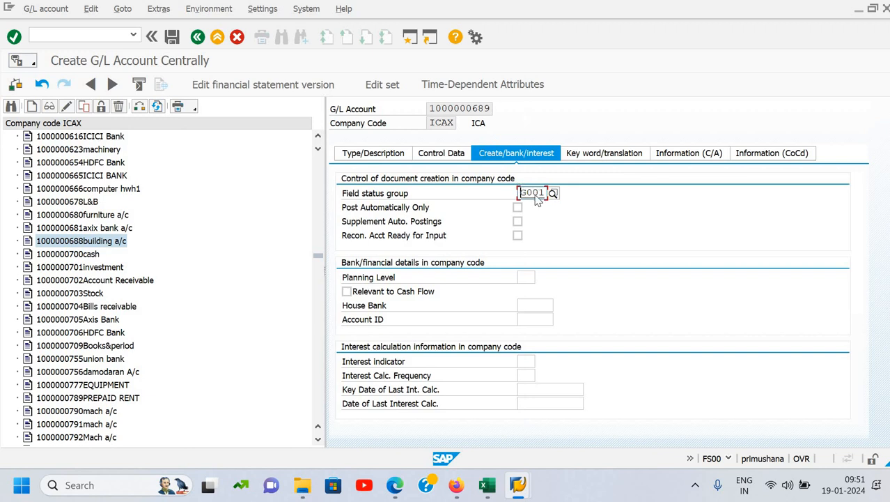
- Examine field status group G001's settings for General Data, Additional account assignments and Payment transactions, then return to the account
{"action": "double_click", "coordinate": [534, 193]}
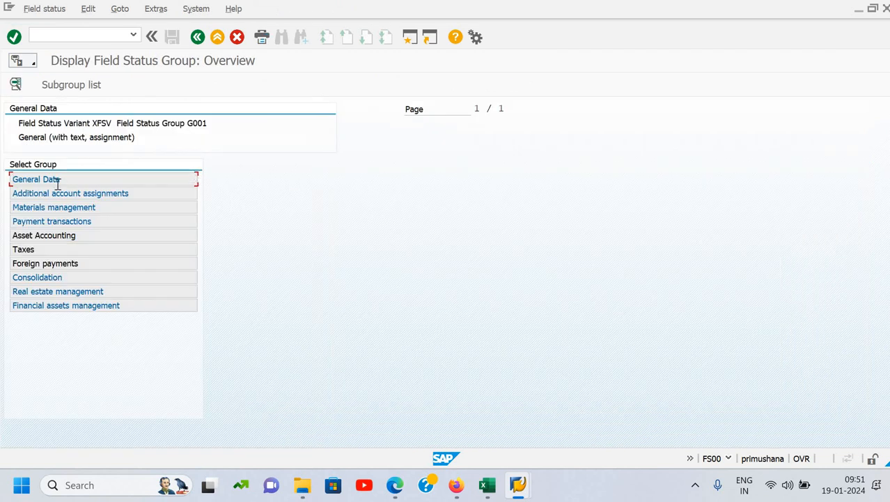
{"action": "double_click", "coordinate": [33, 181]}
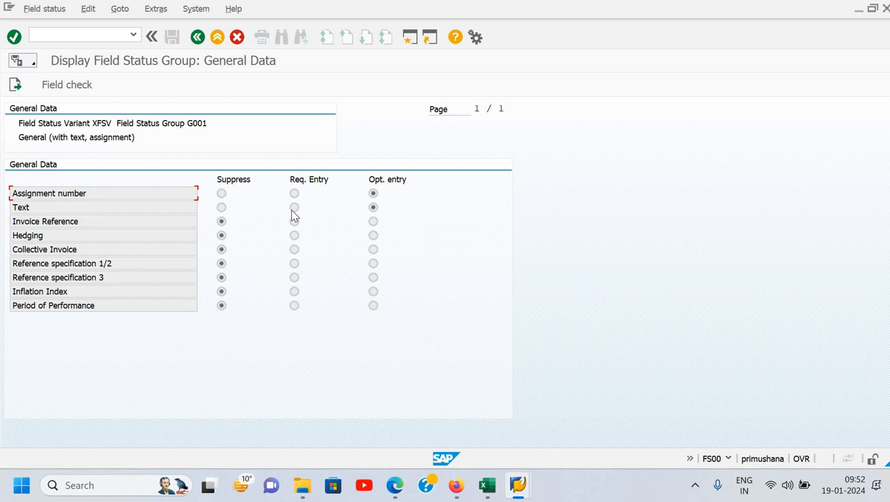
{"action": "key", "text": "F3"}
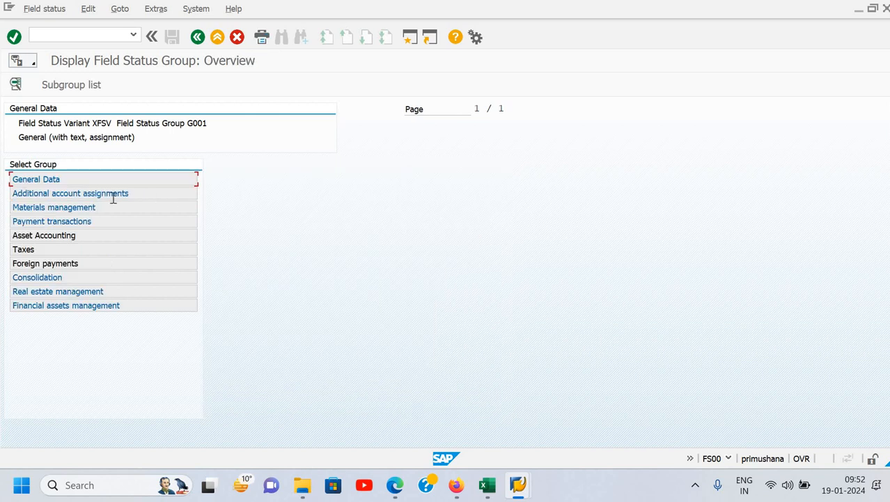
{"action": "double_click", "coordinate": [109, 197]}
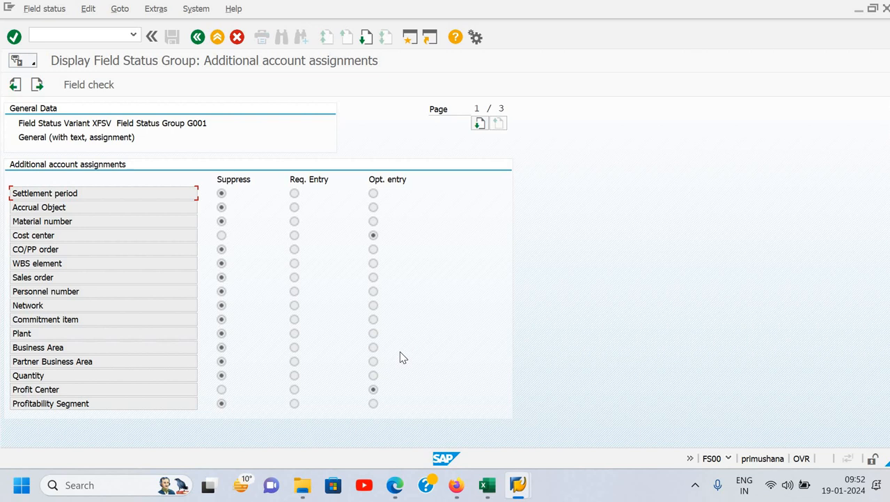
{"action": "key", "text": "F3"}
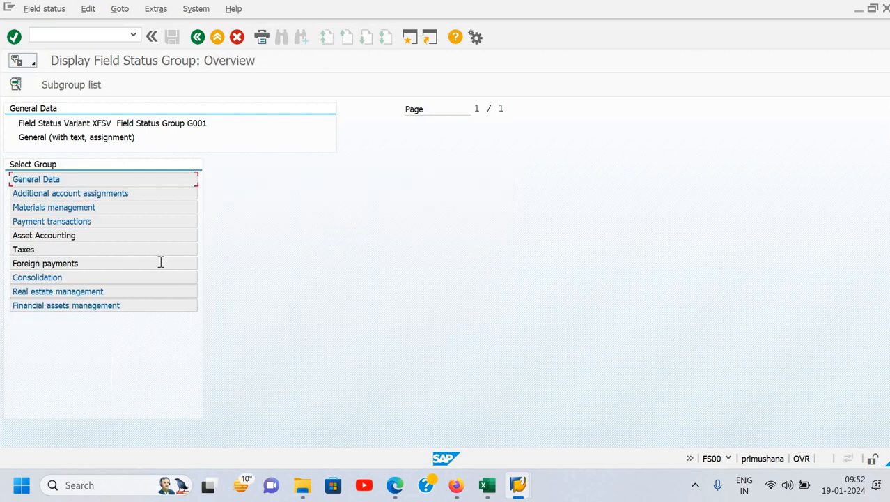
{"action": "double_click", "coordinate": [73, 221]}
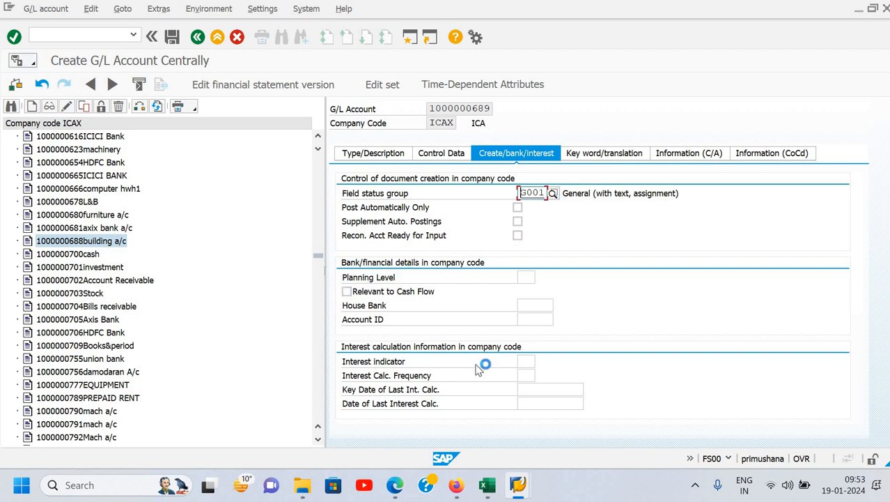
- Add a keyword for the account in the chart of accounts with EN English as its language
{"action": "left_click", "coordinate": [594, 157]}
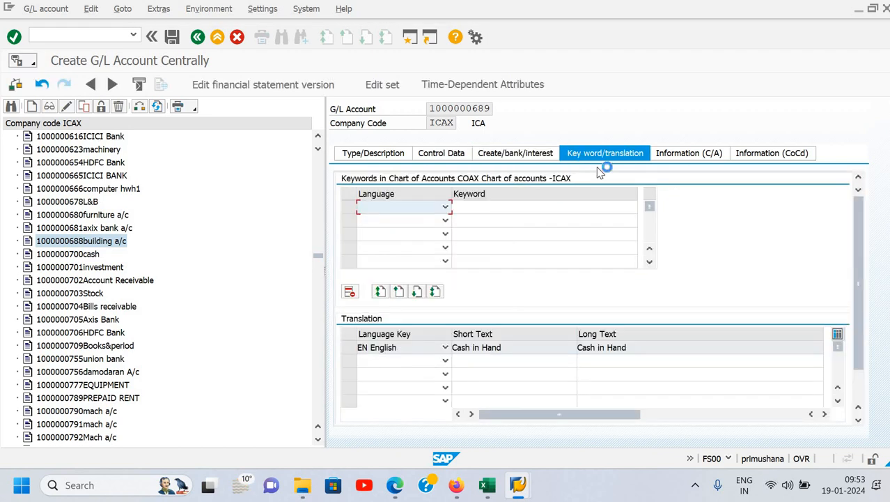
{"action": "key", "text": "e"}
{"action": "key", "text": "Tab"}
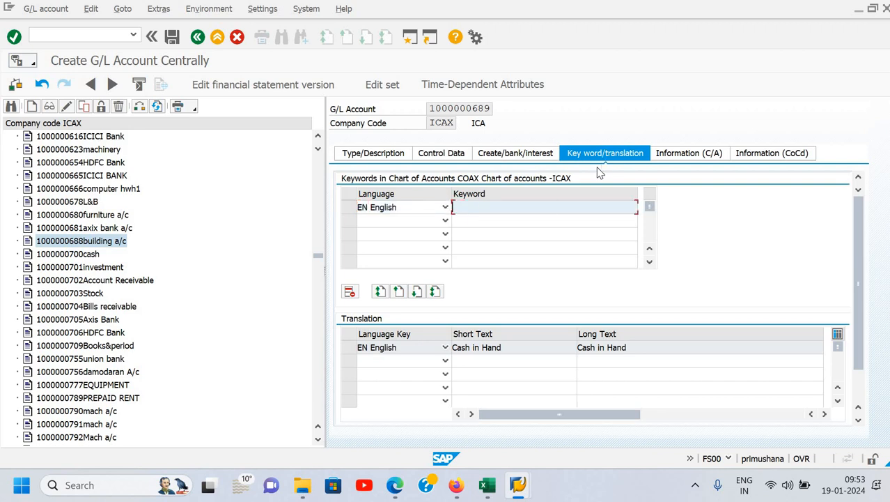
{"action": "key", "text": "ctrl+s"}
{"action": "type", "text": "deep"}
- Look over the account's chart-of-accounts and company-code information, trying out a text as account assignment info and deleting it
{"action": "left_click", "coordinate": [679, 155]}
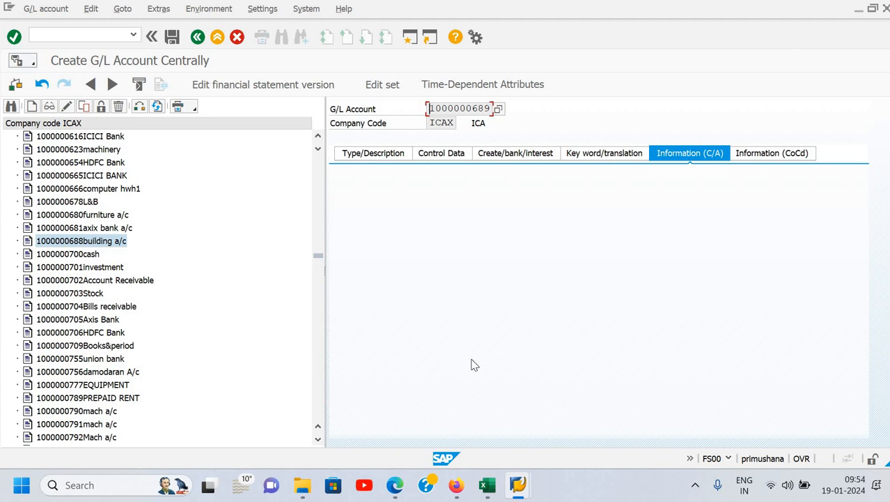
{"action": "left_click", "coordinate": [772, 155]}
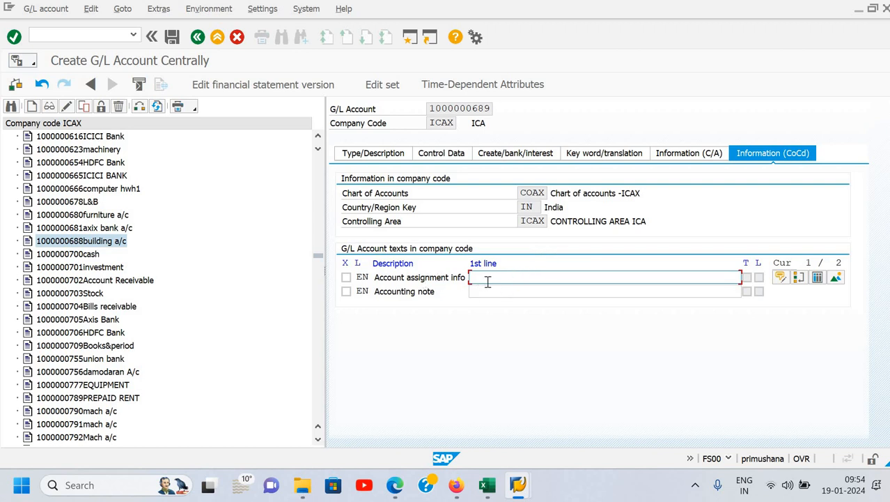
{"action": "type", "text": "nbchgchg"}
{"action": "key", "text": "BackSpace"}
{"action": "key", "text": "BackSpace"}
{"action": "key", "text": "BackSpace"}
{"action": "key", "text": "BackSpace"}
{"action": "key", "text": "BackSpace"}
{"action": "key", "text": "BackSpace"}
{"action": "key", "text": "BackSpace"}
{"action": "key", "text": "BackSpace"}
- Save the new Cash in Hand G/L account
{"action": "left_click", "coordinate": [503, 292]}
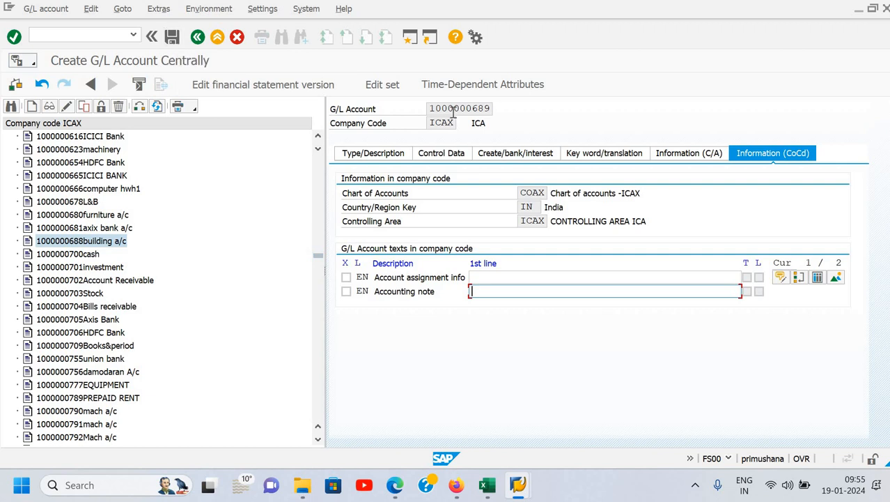
{"action": "key", "text": "ctrl+s"}
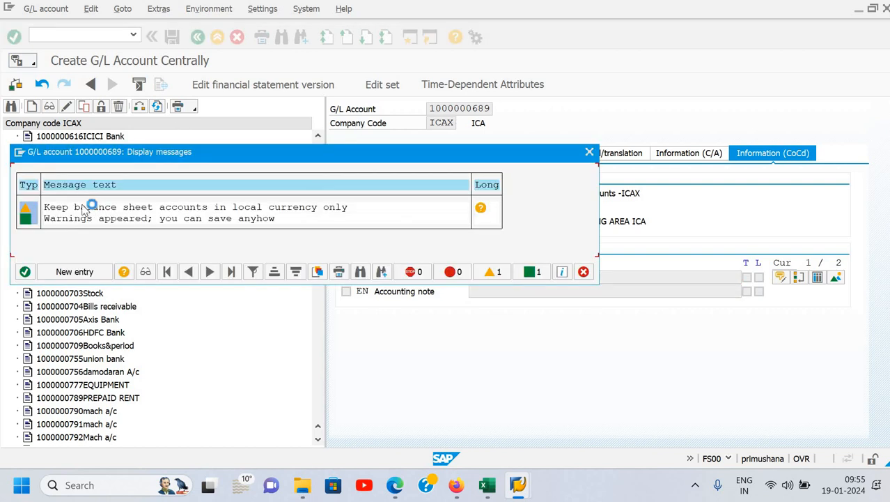
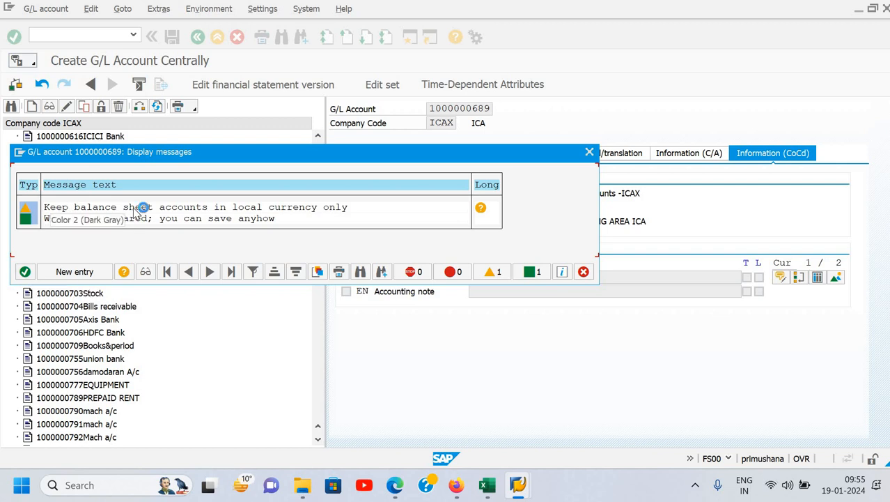
- Accept the save messages for the Cash in Hand account and show its information in the chart of accounts
{"action": "left_click", "coordinate": [25, 272]}
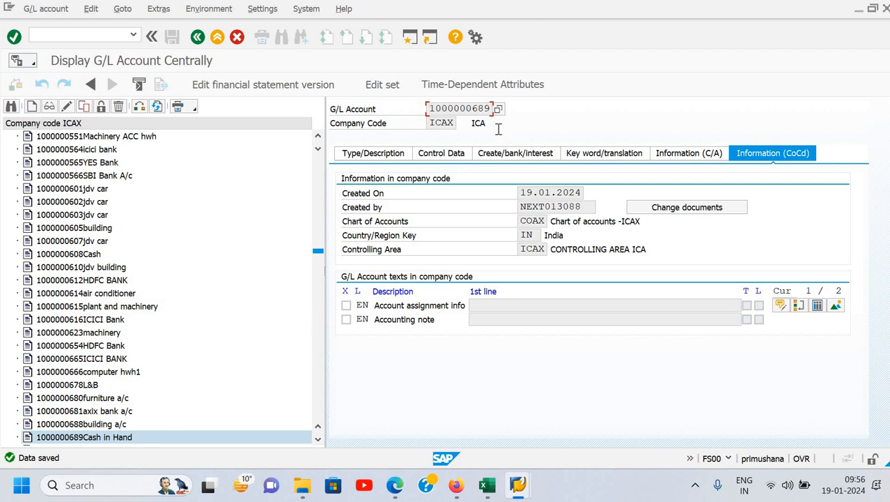
{"action": "left_click", "coordinate": [686, 157]}
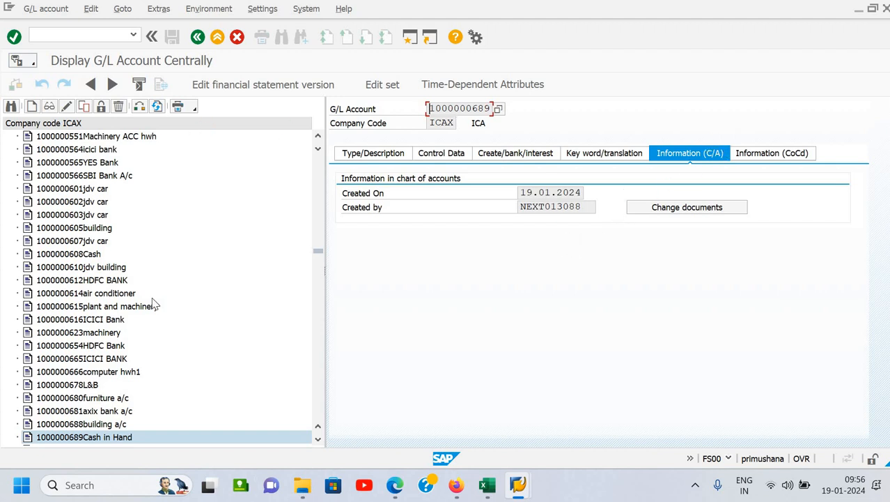
- Collapse the Asset - ICAX group in the account tree and expand the Liablities - ICAX group
{"action": "scroll", "coordinate": [176, 368], "scroll_direction": "down", "scroll_amount": 9}
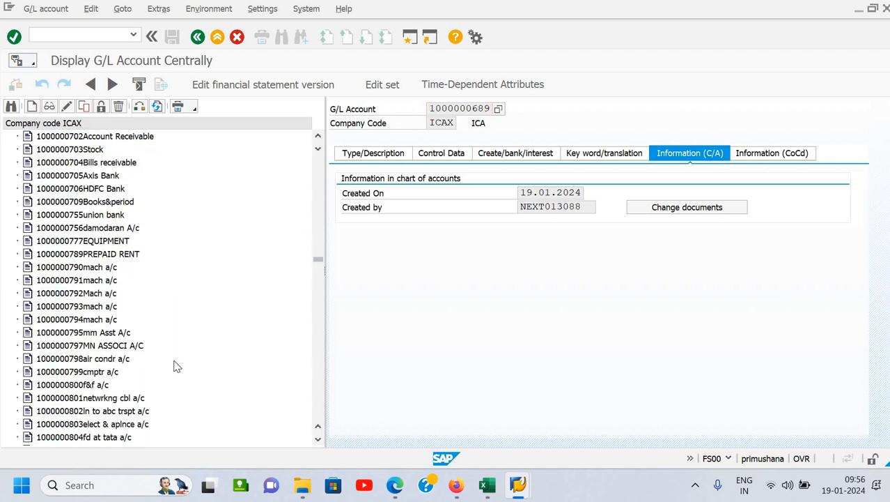
{"action": "scroll", "coordinate": [176, 367], "scroll_direction": "up", "scroll_amount": 6}
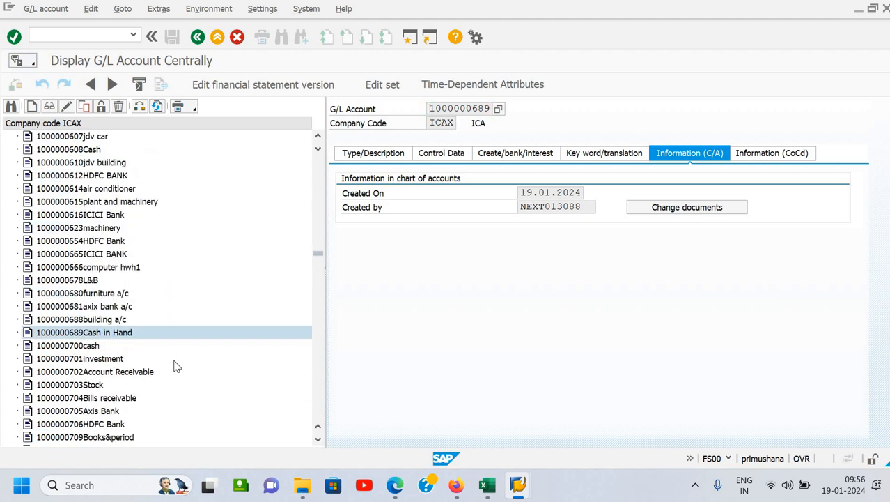
{"action": "scroll", "coordinate": [174, 209], "scroll_direction": "up", "scroll_amount": 10}
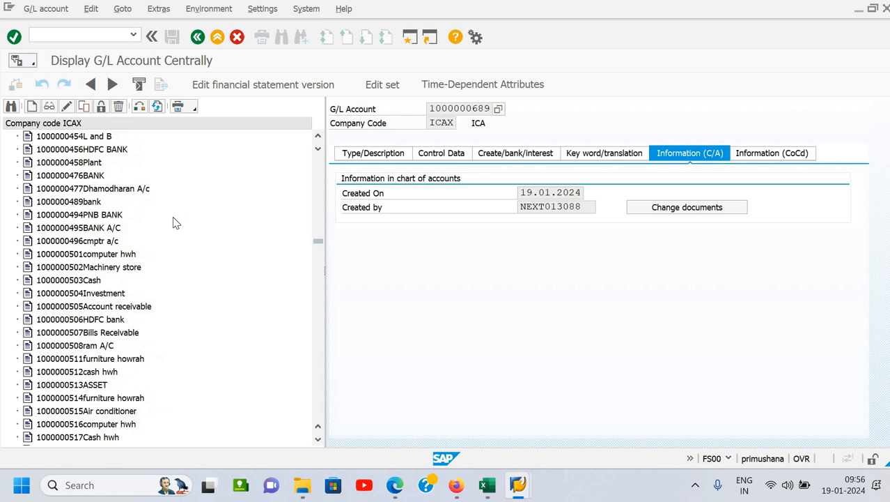
{"action": "scroll", "coordinate": [175, 223], "scroll_direction": "up", "scroll_amount": 20}
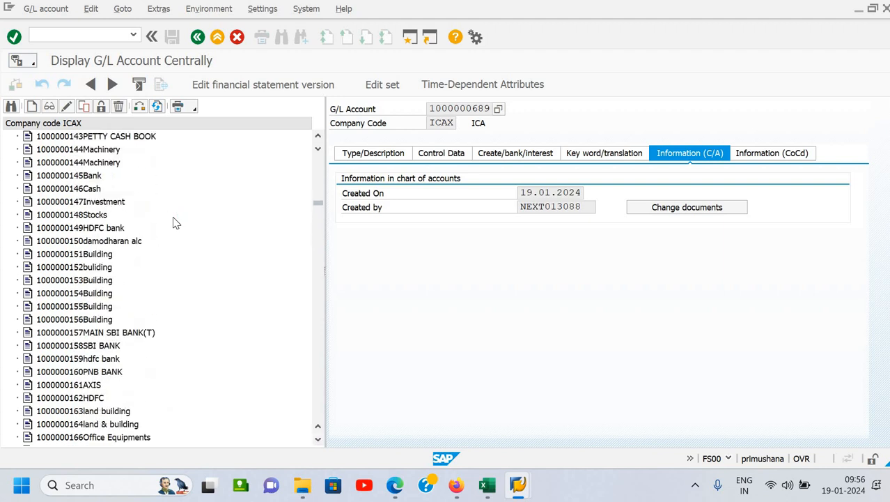
{"action": "scroll", "coordinate": [176, 223], "scroll_direction": "up", "scroll_amount": 20}
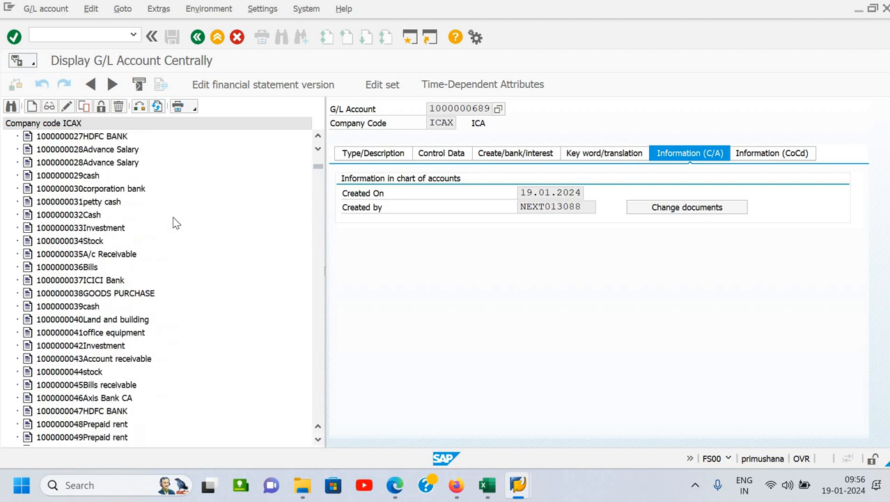
{"action": "scroll", "coordinate": [176, 223], "scroll_direction": "up", "scroll_amount": 8}
{"action": "left_click", "coordinate": [11, 137]}
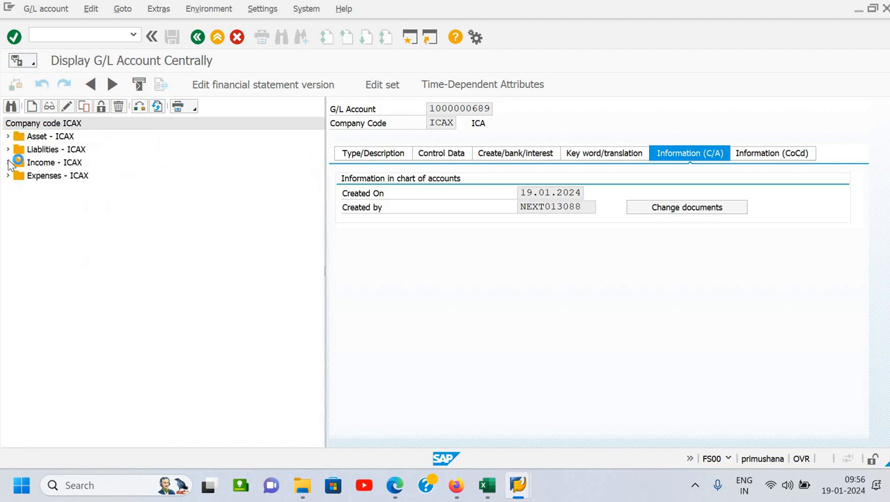
{"action": "left_click", "coordinate": [10, 150]}
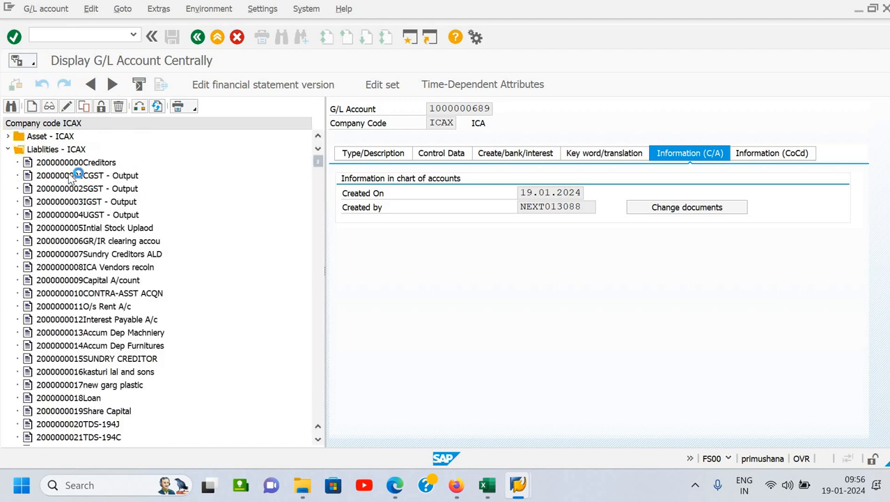
{"action": "left_click", "coordinate": [72, 190]}
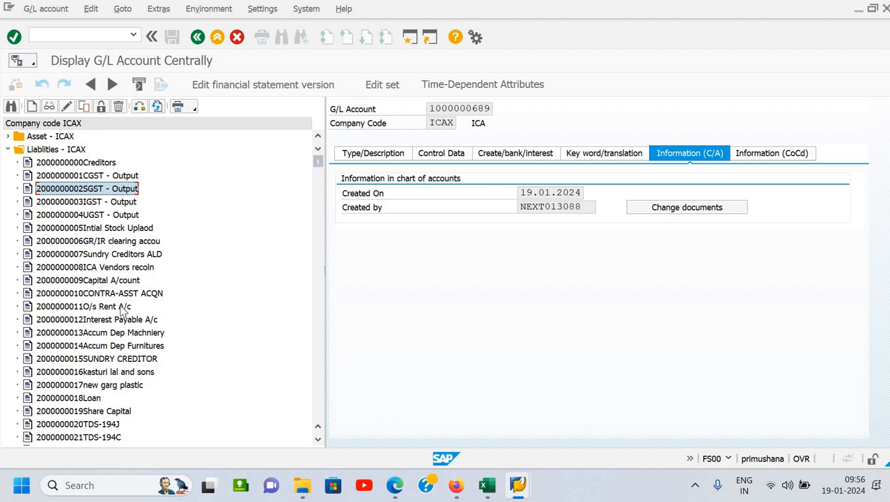
{"action": "key", "text": "Down"}
{"action": "key", "text": "Down"}
{"action": "key", "text": "Down"}
{"action": "key", "text": "Down"}
{"action": "key", "text": "Down"}
{"action": "key", "text": "Down"}
{"action": "key", "text": "Down"}
{"action": "key", "text": "Down"}
{"action": "key", "text": "Down"}
{"action": "key", "text": "Down"}
{"action": "key", "text": "Down"}
{"action": "key", "text": "Down"}
{"action": "key", "text": "Down"}
{"action": "key", "text": "Down"}
{"action": "key", "text": "Down"}
{"action": "key", "text": "Down"}
{"action": "key", "text": "Down"}
{"action": "key", "text": "Down"}
{"action": "key", "text": "Down"}
{"action": "key", "text": "Down"}
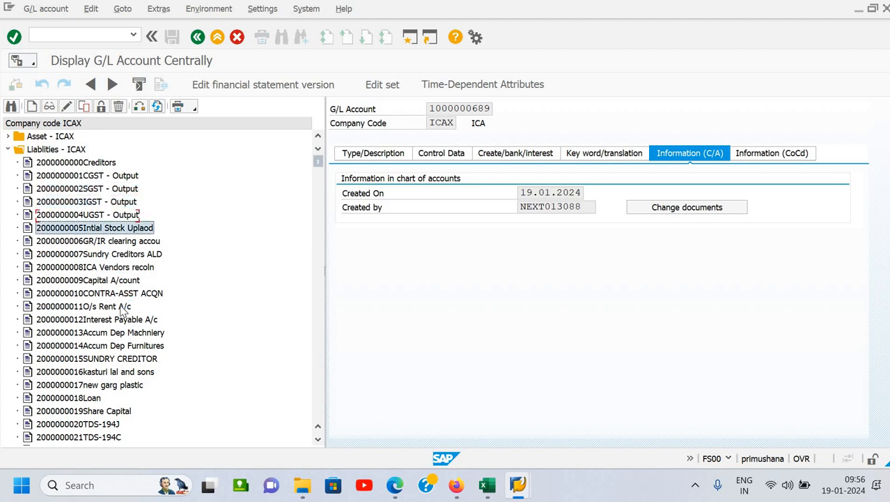
{"action": "key", "text": "Down"}
{"action": "key", "text": "Down"}
{"action": "key", "text": "Down"}
{"action": "key", "text": "Down"}
{"action": "key", "text": "Down"}
{"action": "key", "text": "Down"}
{"action": "key", "text": "Down"}
{"action": "key", "text": "Down"}
{"action": "key", "text": "Down"}
{"action": "key", "text": "Down"}
{"action": "key", "text": "Down"}
{"action": "key", "text": "Down"}
{"action": "key", "text": "Down"}
{"action": "key", "text": "Down"}
{"action": "key", "text": "Down"}
{"action": "key", "text": "Down"}
{"action": "key", "text": "Down"}
{"action": "key", "text": "Down"}
{"action": "key", "text": "Down"}
{"action": "key", "text": "Down"}
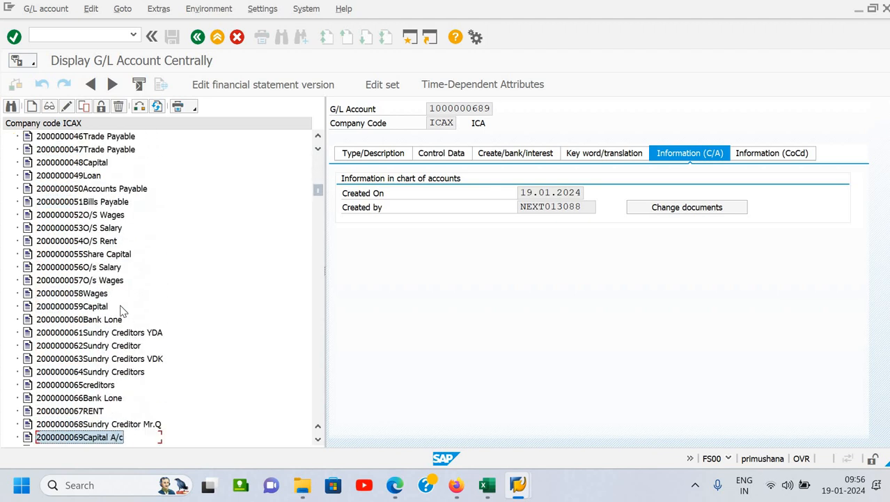
{"action": "key", "text": "Down"}
{"action": "key", "text": "Down"}
{"action": "key", "text": "Down"}
{"action": "key", "text": "Down"}
{"action": "key", "text": "Down"}
{"action": "key", "text": "Down"}
{"action": "key", "text": "Down"}
{"action": "key", "text": "Down"}
{"action": "key", "text": "Down"}
{"action": "key", "text": "Down"}
{"action": "key", "text": "Down"}
{"action": "key", "text": "Down"}
{"action": "key", "text": "Down"}
{"action": "key", "text": "Down"}
{"action": "key", "text": "Down"}
{"action": "key", "text": "Down"}
{"action": "key", "text": "Down"}
{"action": "key", "text": "Down"}
{"action": "key", "text": "Down"}
{"action": "key", "text": "Down"}
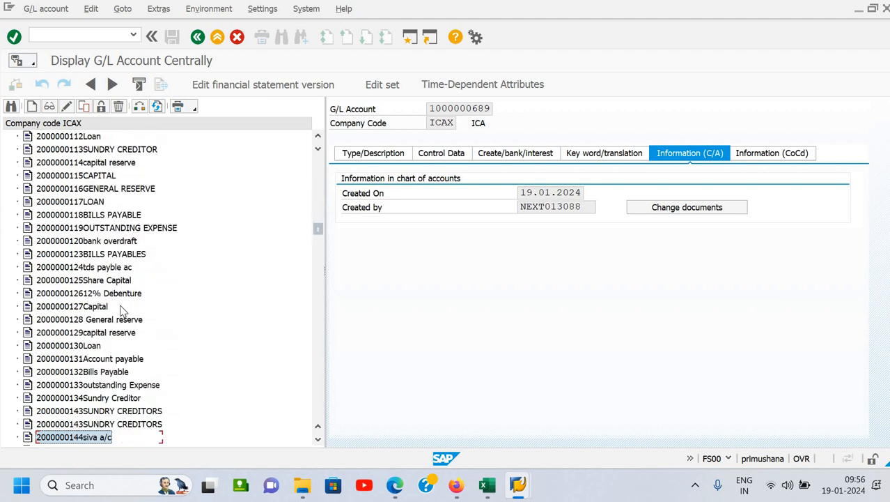
{"action": "key", "text": "Down"}
{"action": "key", "text": "Down"}
{"action": "key", "text": "Down"}
{"action": "key", "text": "Down"}
{"action": "key", "text": "Down"}
{"action": "key", "text": "Down"}
{"action": "key", "text": "Down"}
{"action": "key", "text": "Down"}
{"action": "key", "text": "Down"}
{"action": "key", "text": "Down"}
{"action": "key", "text": "Down"}
{"action": "key", "text": "Down"}
{"action": "key", "text": "Down"}
{"action": "key", "text": "Down"}
{"action": "key", "text": "Down"}
{"action": "key", "text": "Down"}
{"action": "key", "text": "Down"}
{"action": "key", "text": "Down"}
{"action": "key", "text": "Down"}
{"action": "key", "text": "Down"}
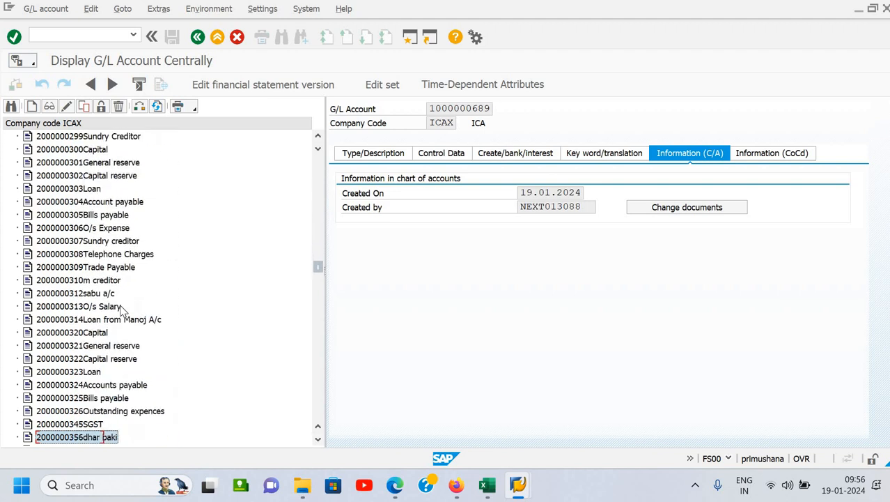
{"action": "key", "text": "Up"}
{"action": "key", "text": "Up"}
{"action": "key", "text": "Up"}
{"action": "key", "text": "Up"}
{"action": "key", "text": "Up"}
{"action": "key", "text": "Up"}
{"action": "key", "text": "Up"}
{"action": "key", "text": "Up"}
{"action": "key", "text": "Up"}
{"action": "key", "text": "Up"}
{"action": "key", "text": "Up"}
{"action": "key", "text": "Up"}
{"action": "key", "text": "Up"}
{"action": "key", "text": "Up"}
{"action": "key", "text": "Up"}
{"action": "key", "text": "Up"}
{"action": "key", "text": "Up"}
{"action": "key", "text": "Up"}
{"action": "key", "text": "Up"}
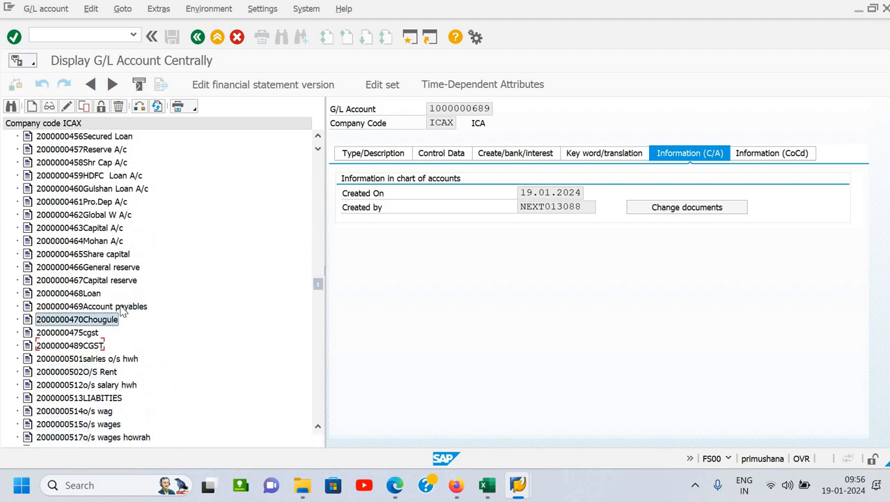
{"action": "key", "text": "Up"}
{"action": "key", "text": "Up"}
{"action": "key", "text": "Up"}
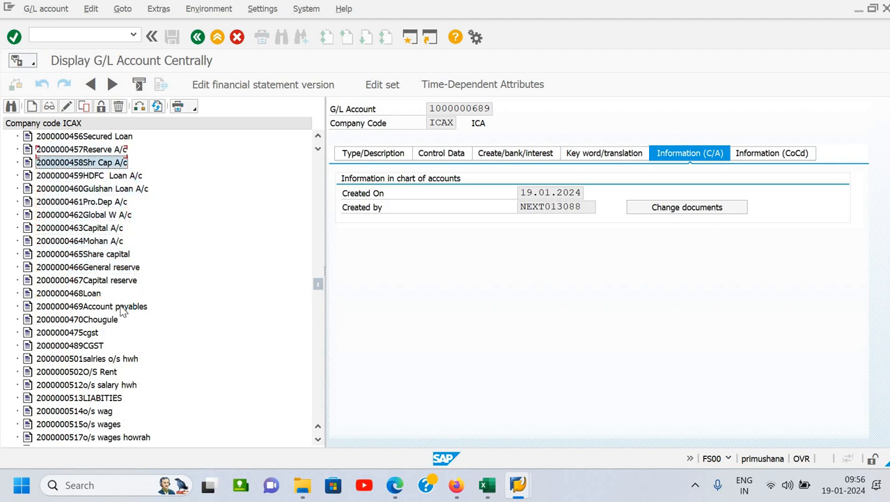
{"action": "key", "text": "Down"}
{"action": "key", "text": "Down"}
{"action": "key", "text": "Down"}
{"action": "key", "text": "Down"}
{"action": "key", "text": "Down"}
{"action": "key", "text": "Down"}
{"action": "key", "text": "Down"}
{"action": "key", "text": "Down"}
{"action": "key", "text": "Down"}
{"action": "key", "text": "Down"}
{"action": "key", "text": "Down"}
{"action": "key", "text": "Down"}
{"action": "key", "text": "Down"}
{"action": "key", "text": "Down"}
{"action": "key", "text": "Down"}
{"action": "key", "text": "Down"}
{"action": "key", "text": "Down"}
{"action": "key", "text": "Down"}
{"action": "key", "text": "Down"}
{"action": "key", "text": "Down"}
{"action": "key", "text": "Down"}
{"action": "key", "text": "Down"}
{"action": "key", "text": "Down"}
{"action": "key", "text": "Down"}
{"action": "key", "text": "Down"}
{"action": "key", "text": "Down"}
{"action": "key", "text": "Down"}
{"action": "key", "text": "Down"}
{"action": "key", "text": "Down"}
{"action": "key", "text": "Down"}
{"action": "key", "text": "Down"}
{"action": "key", "text": "Down"}
{"action": "key", "text": "Down"}
{"action": "key", "text": "Down"}
{"action": "key", "text": "Down"}
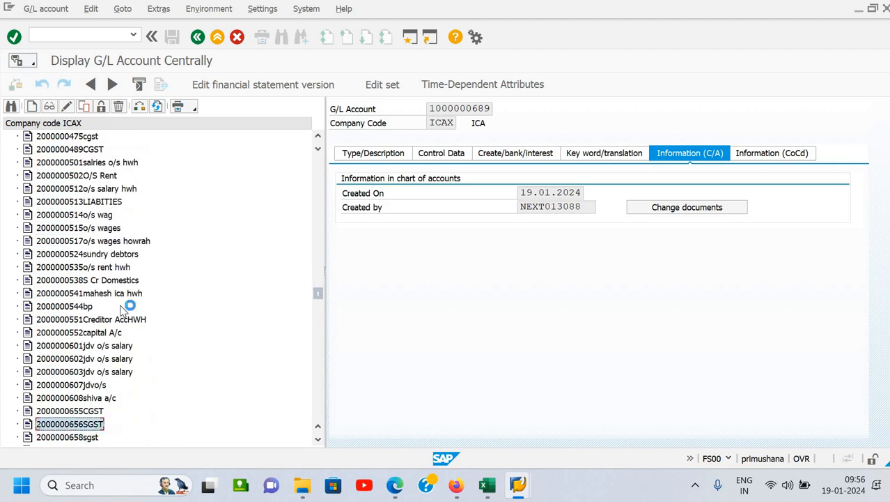
{"action": "key", "text": "Up"}
{"action": "key", "text": "Up"}
{"action": "key", "text": "Up"}
{"action": "key", "text": "Up"}
{"action": "key", "text": "Up"}
{"action": "key", "text": "Up"}
{"action": "key", "text": "Up"}
{"action": "key", "text": "Up"}
{"action": "key", "text": "Up"}
{"action": "key", "text": "Up"}
{"action": "key", "text": "Up"}
{"action": "key", "text": "Up"}
{"action": "key", "text": "Up"}
{"action": "key", "text": "Up"}
{"action": "key", "text": "Up"}
{"action": "key", "text": "Up"}
{"action": "key", "text": "Up"}
{"action": "key", "text": "Up"}
{"action": "key", "text": "Up"}
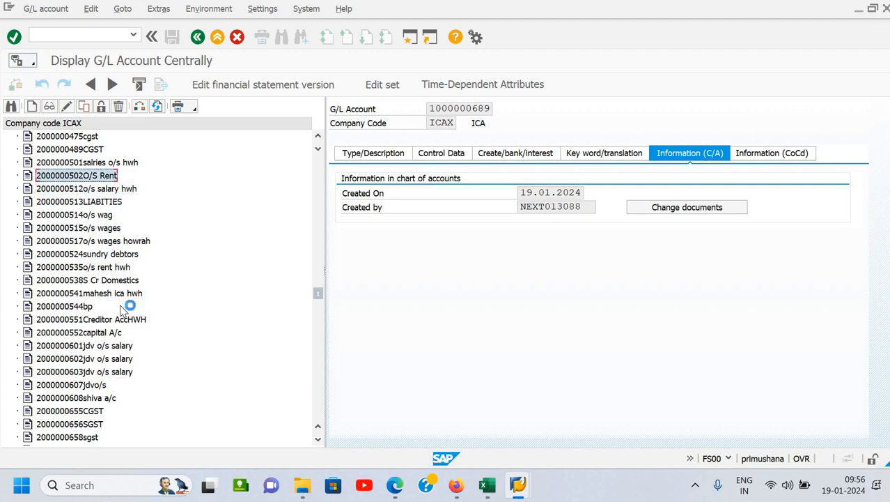
{"action": "key", "text": "Up"}
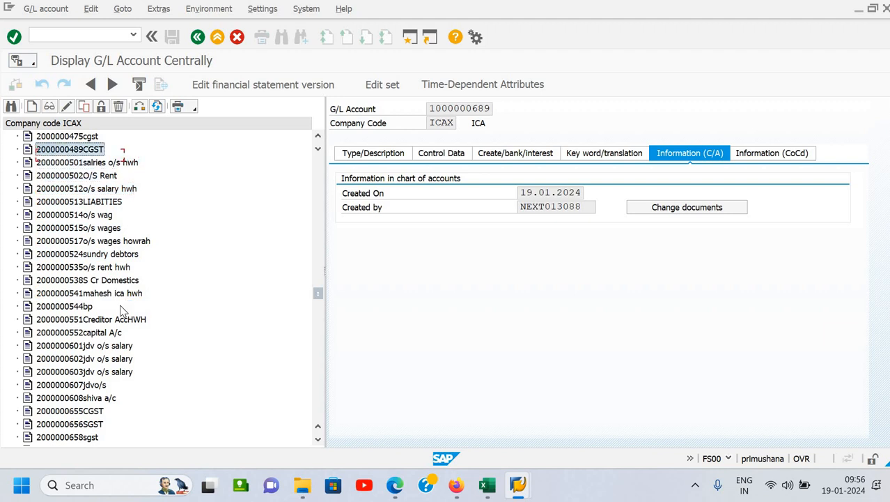
- Start a new G/L account in company code ICAX with the unused number directly after the selected CGST account
{"action": "left_click", "coordinate": [31, 106]}
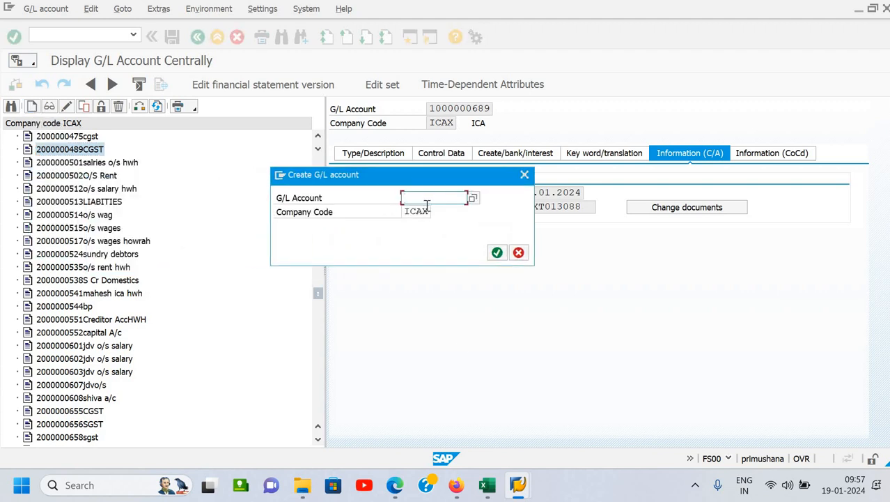
{"action": "type", "text": "2"}
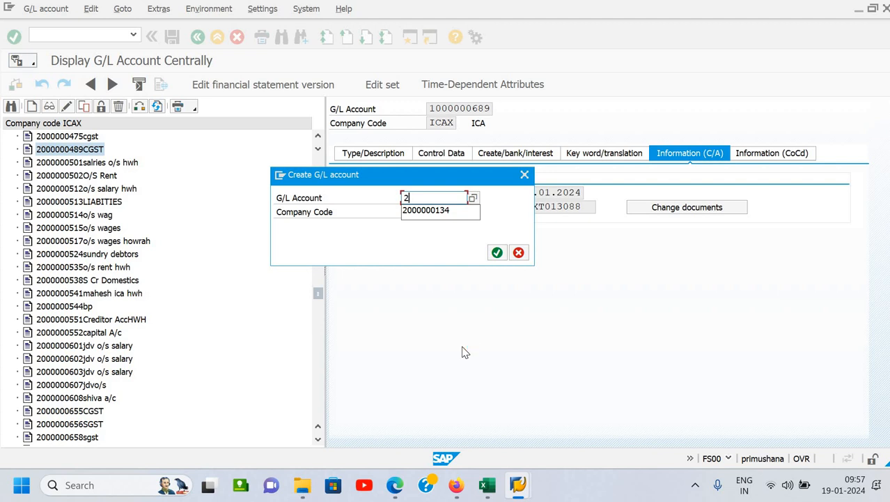
{"action": "type", "text": "000000"}
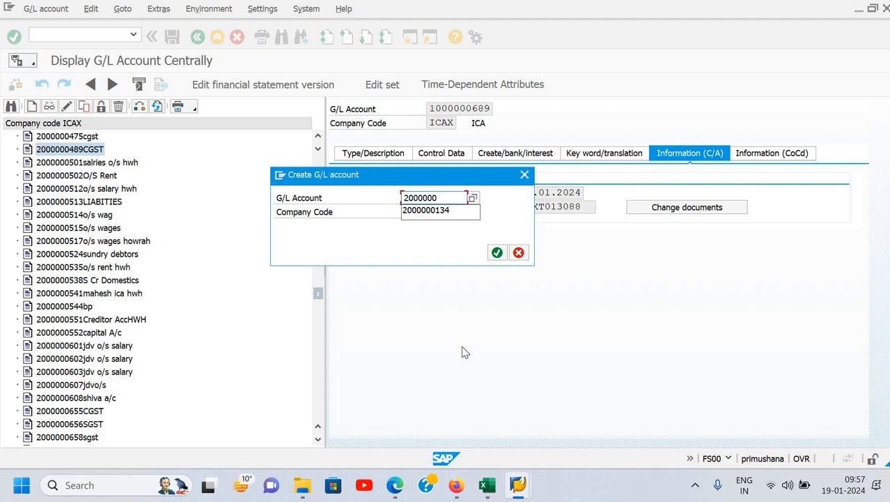
{"action": "type", "text": "490"}
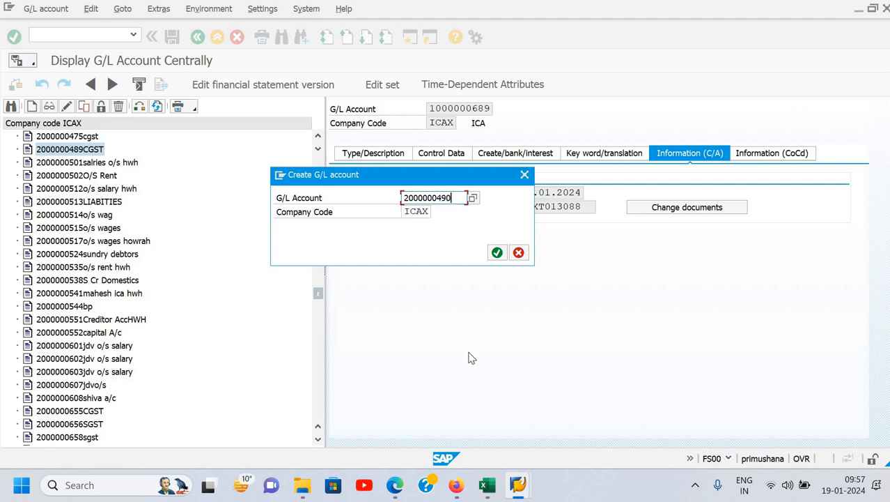
{"action": "left_click", "coordinate": [496, 253]}
- Set the G/L account type to X Balance Sheet Account and the account group to 2LIB Liablities - ICAX
{"action": "left_click", "coordinate": [381, 158]}
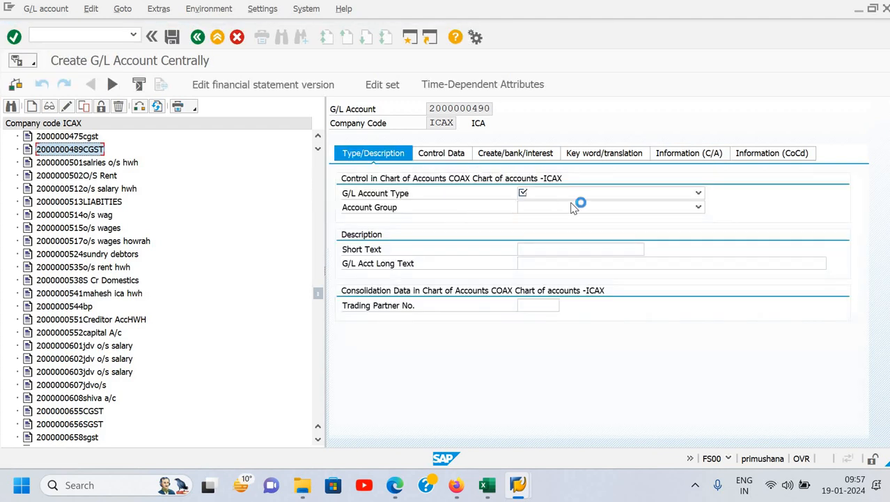
{"action": "left_click", "coordinate": [593, 198]}
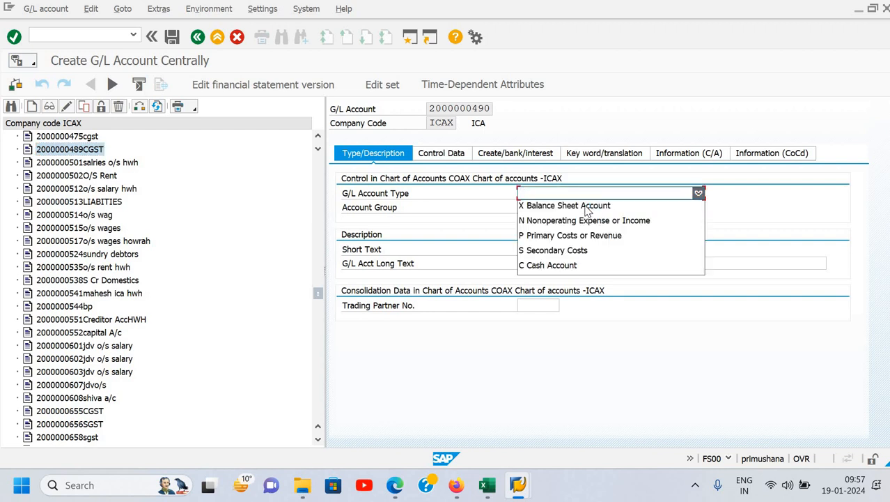
{"action": "left_click", "coordinate": [584, 204]}
{"action": "left_click", "coordinate": [575, 212]}
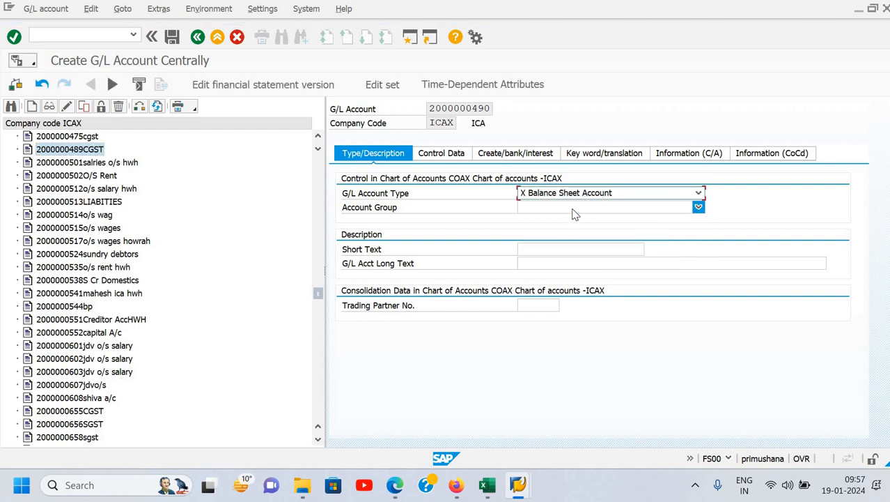
- Enter "Loan From Relative" as both the short text and the long text of the G/L account
{"action": "left_click", "coordinate": [535, 248]}
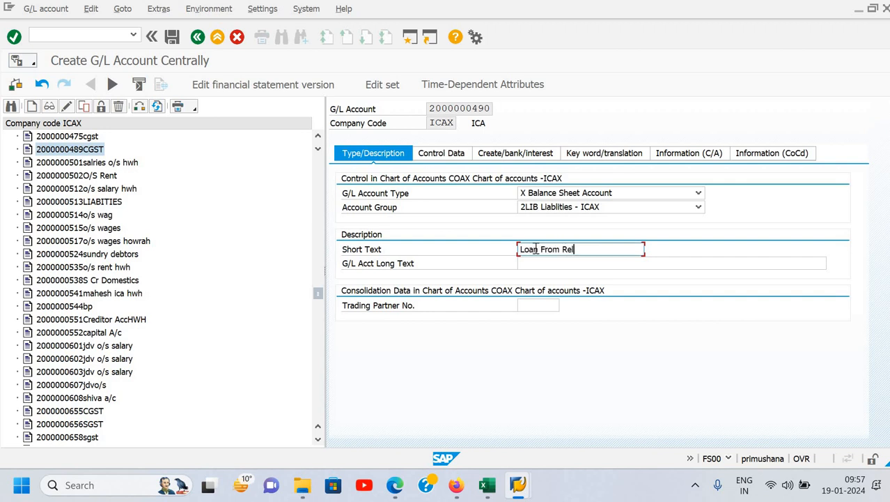
{"action": "type", "text": "Loan From Relative"}
{"action": "key", "text": "shift+Left"}
{"action": "key", "text": "shift+Left"}
{"action": "key", "text": "shift+Left"}
{"action": "key", "text": "shift+Left"}
{"action": "key", "text": "shift+Left"}
{"action": "key", "text": "shift+Left"}
{"action": "key", "text": "shift+Left"}
{"action": "key", "text": "shift+Left"}
{"action": "key", "text": "shift+Left"}
{"action": "key", "text": "shift+Left"}
{"action": "key", "text": "shift+Left"}
{"action": "key", "text": "shift+Left"}
{"action": "key", "text": "shift+Left"}
{"action": "key", "text": "shift+Left"}
{"action": "key", "text": "shift+Left"}
{"action": "key", "text": "shift+Left"}
{"action": "key", "text": "shift+Left"}
{"action": "key", "text": "shift+Left"}
{"action": "key", "text": "ctrl+c"}
{"action": "left_click", "coordinate": [554, 268]}
{"action": "key", "text": "ctrl+v"}
- Set the sort key in the account's control data to 001 Posting date
{"action": "left_click", "coordinate": [453, 158]}
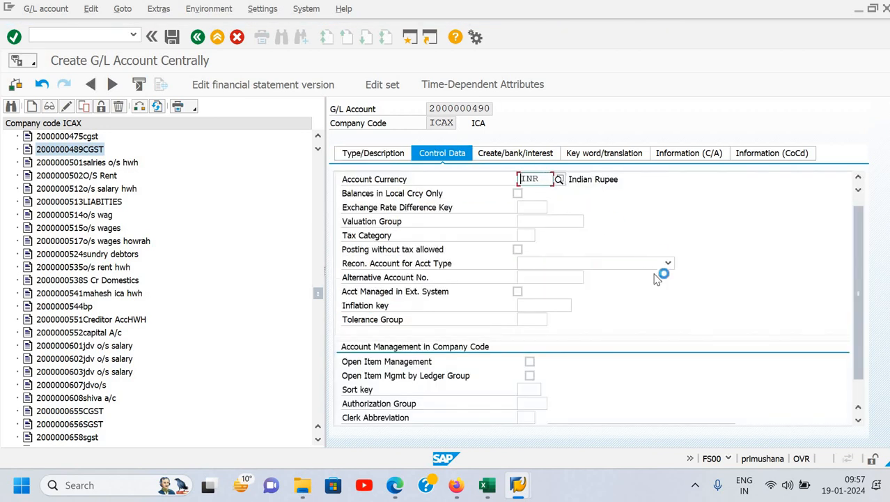
{"action": "scroll", "coordinate": [593, 299], "scroll_direction": "down", "scroll_amount": 1}
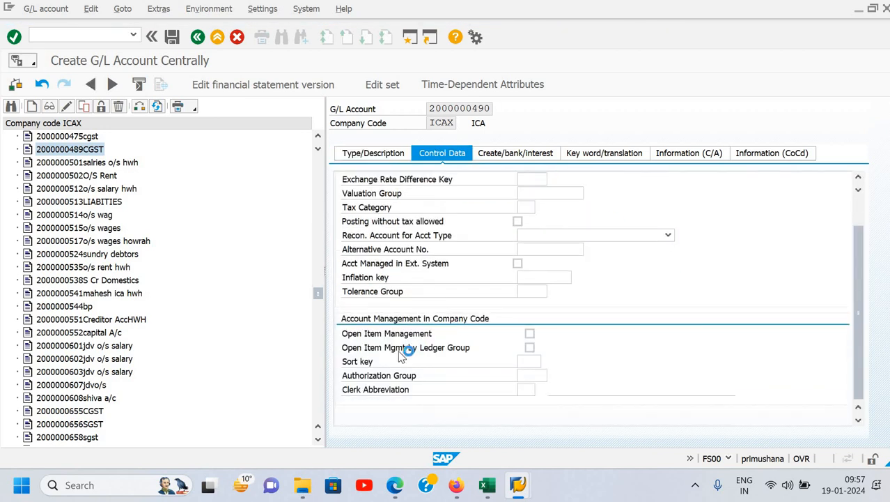
{"action": "left_click", "coordinate": [537, 361]}
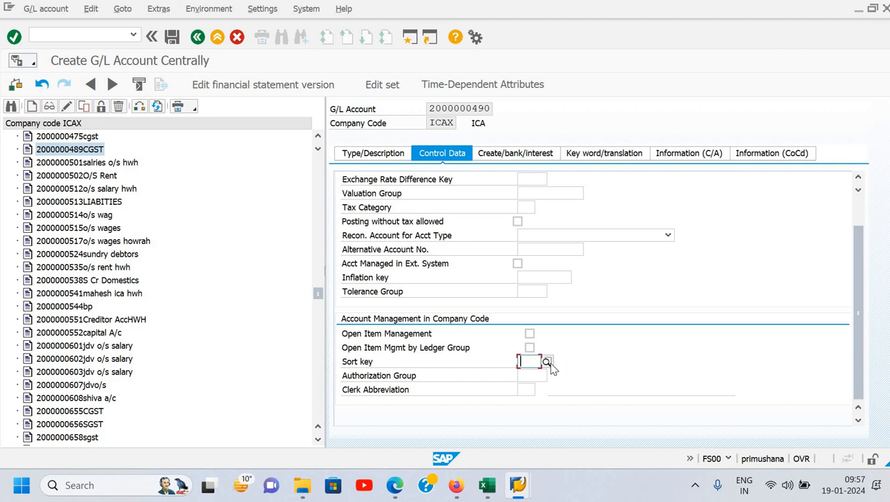
{"action": "left_click", "coordinate": [548, 362]}
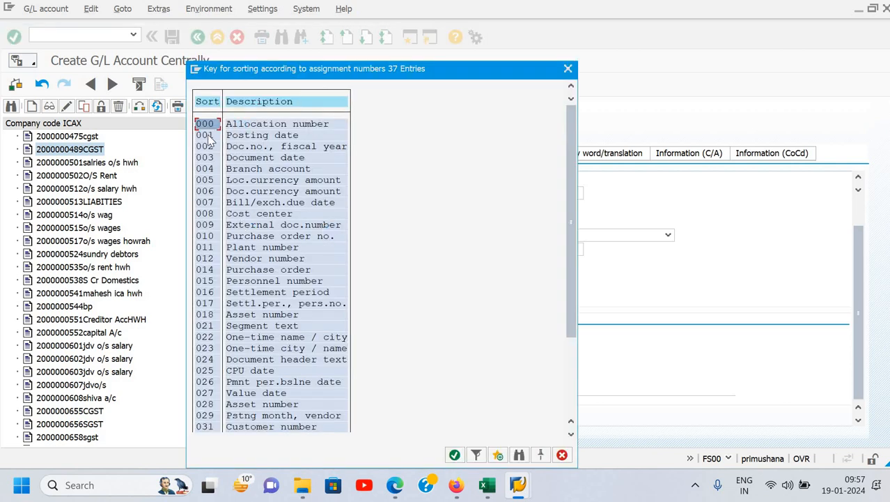
{"action": "double_click", "coordinate": [265, 136]}
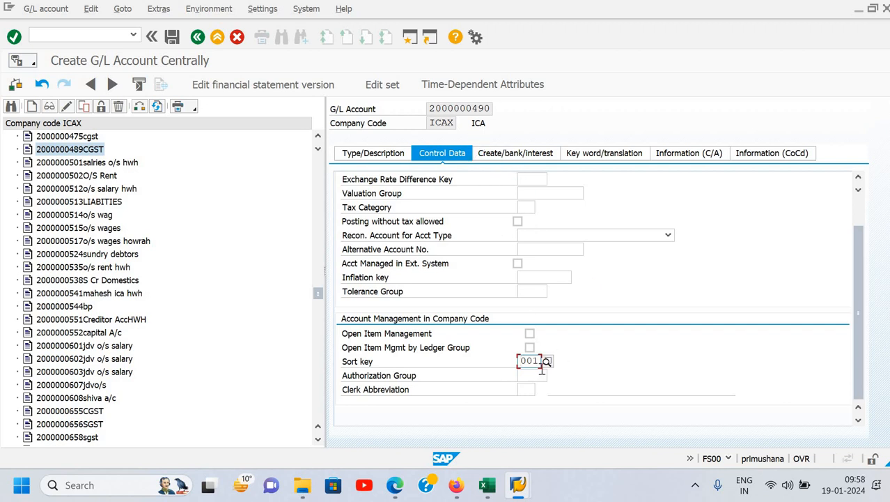
- Look over the field status group and house bank fields, and show the account's keyword and translation data
{"action": "left_click", "coordinate": [499, 160]}
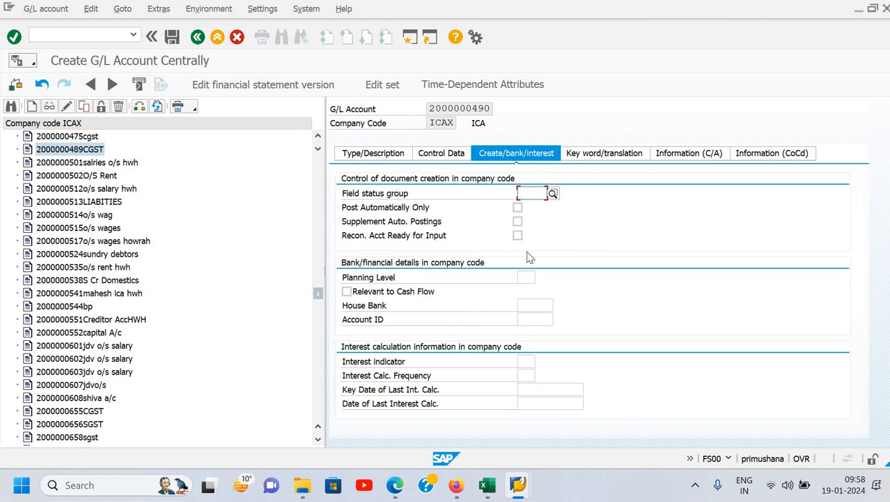
{"action": "left_click", "coordinate": [534, 306]}
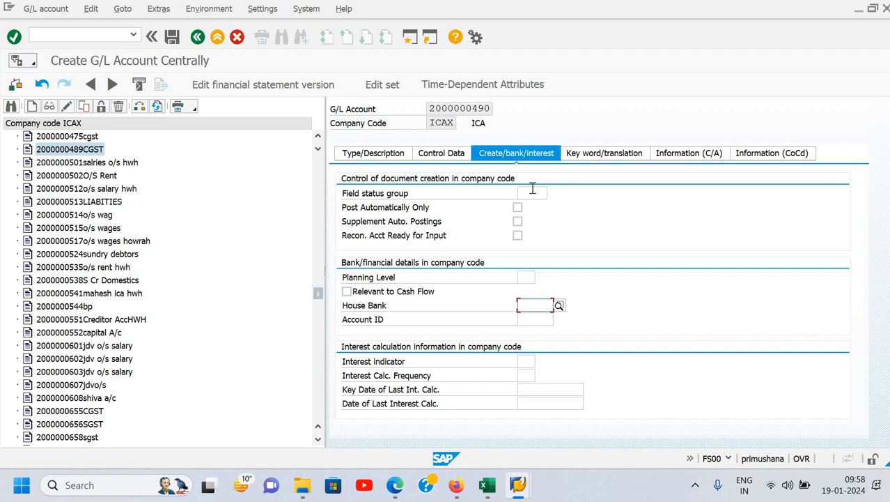
{"action": "left_click", "coordinate": [553, 195]}
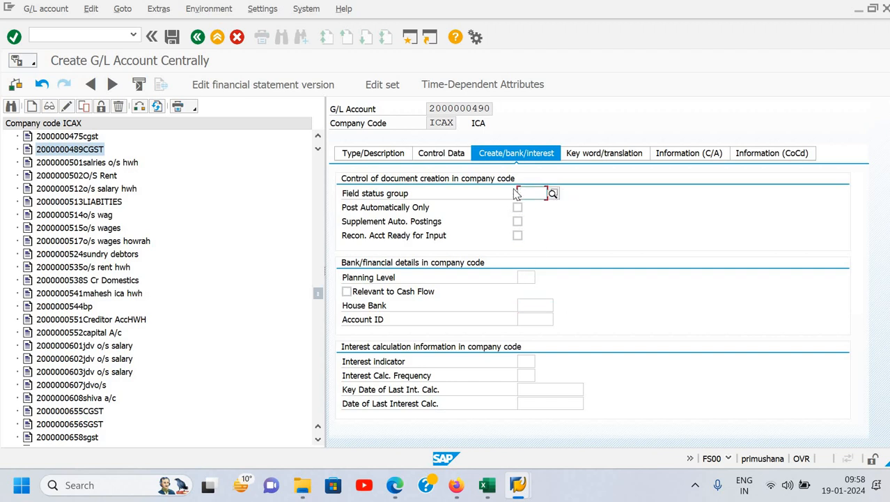
{"action": "left_click", "coordinate": [598, 159]}
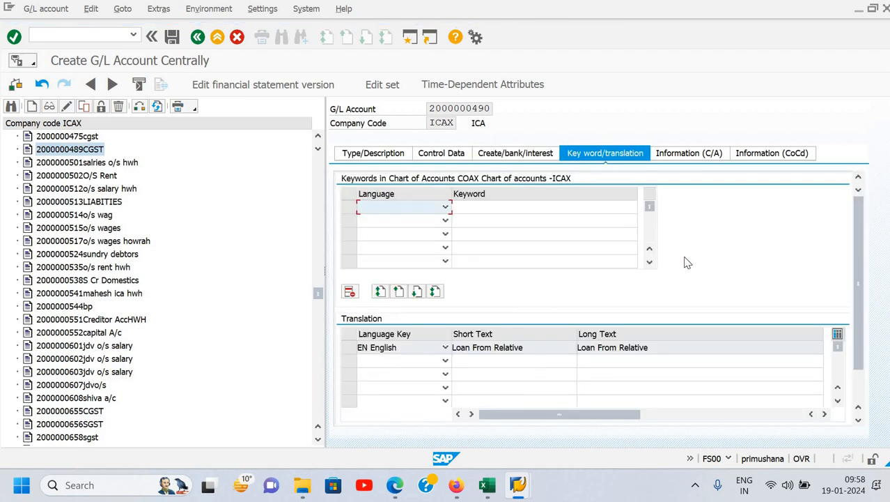
- Add the keyword "deep" in EN English to the account, try to save it, and dismiss the message list
{"action": "type", "text": "EN English"}
{"action": "key", "text": "Tab"}
{"action": "type", "text": "deep"}
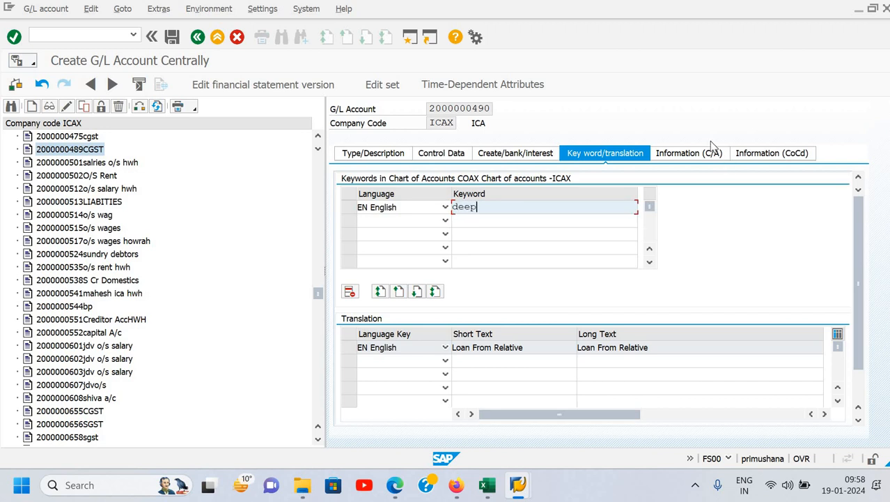
{"action": "left_click", "coordinate": [702, 159]}
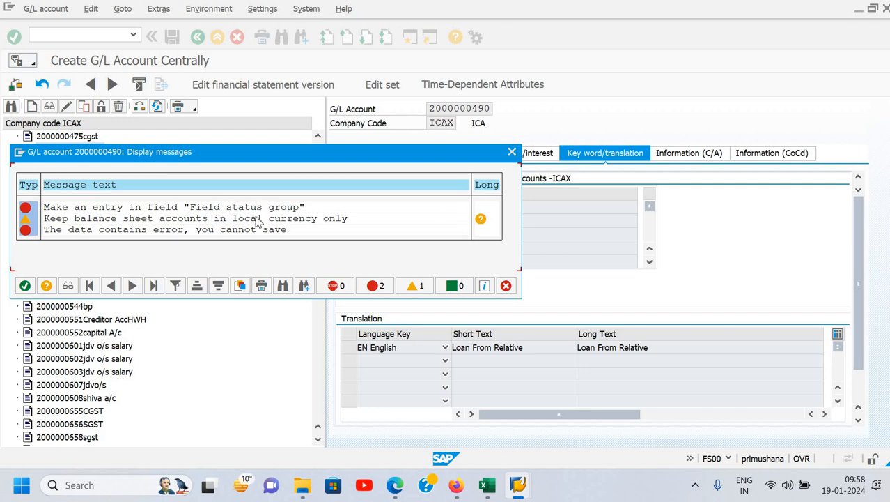
{"action": "left_click", "coordinate": [25, 286]}
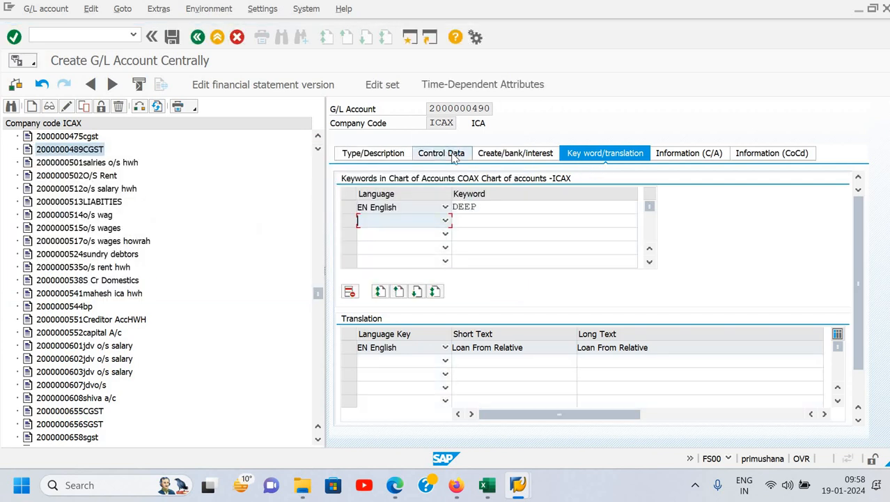
- Set the field status group to G001 and save the Loan From Relative account despite the warning
{"action": "left_click", "coordinate": [453, 155]}
{"action": "left_click", "coordinate": [537, 157]}
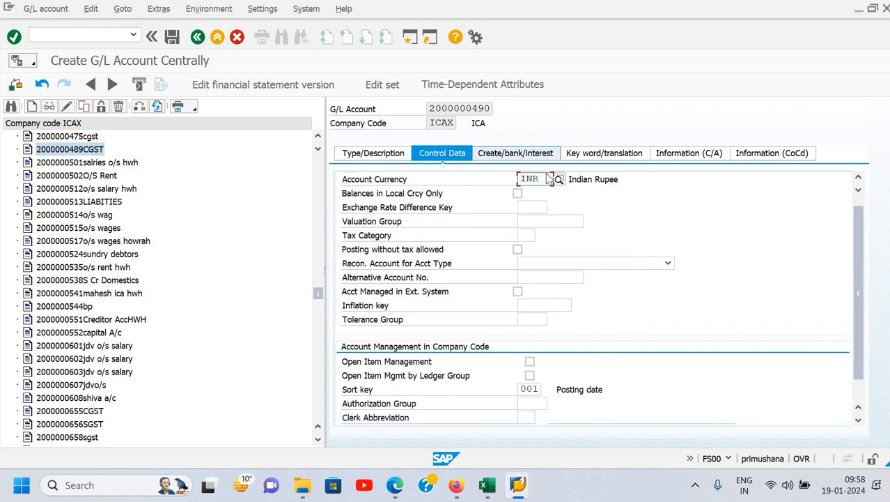
{"action": "left_click", "coordinate": [552, 195]}
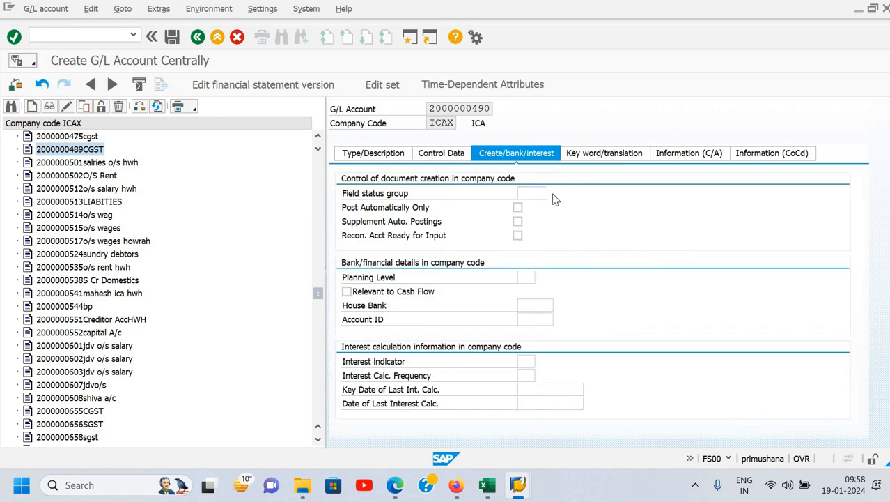
{"action": "key", "text": "Down"}
{"action": "key", "text": "Return"}
{"action": "key", "text": "ctrl+s"}
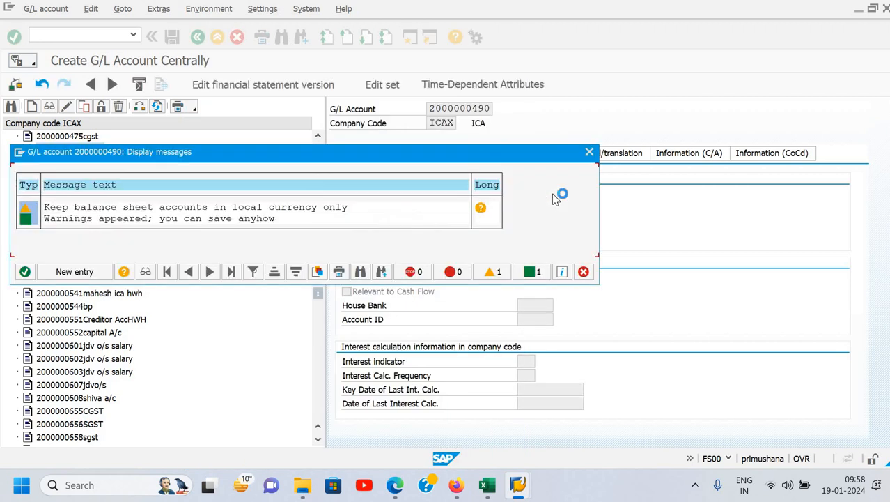
{"action": "key", "text": "Return"}
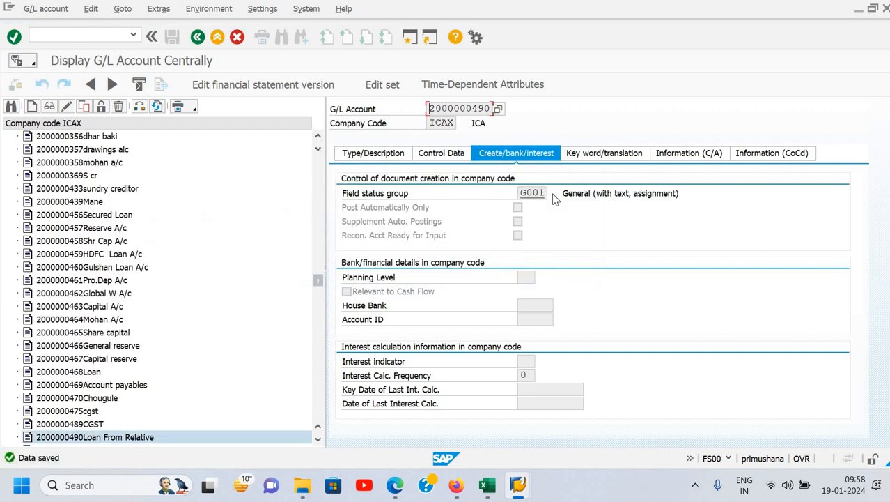
- Collapse the Liablities - ICAX group in the company code's account tree, leaving all four account groups closed
{"action": "scroll", "coordinate": [193, 213], "scroll_direction": "up", "scroll_amount": 15}
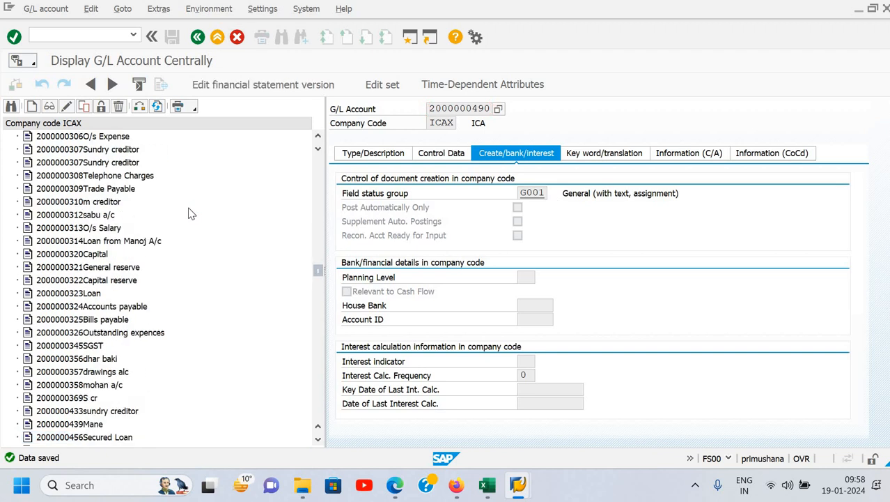
{"action": "scroll", "coordinate": [193, 213], "scroll_direction": "up", "scroll_amount": 20}
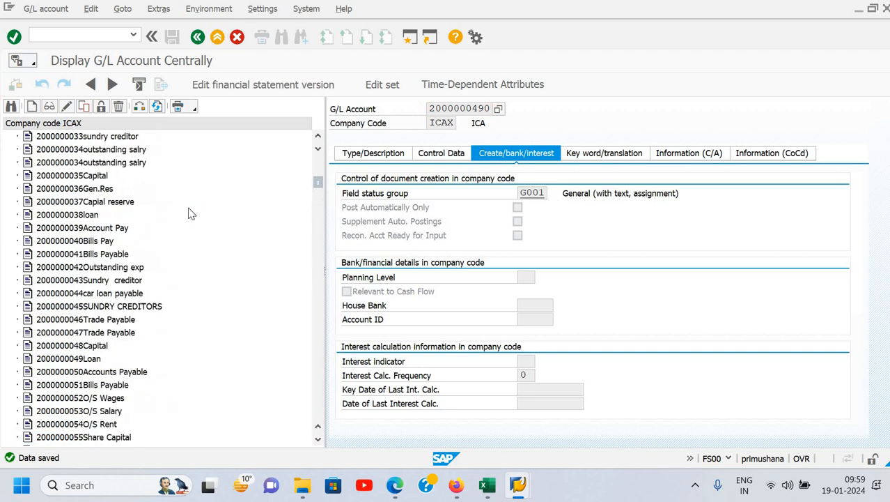
{"action": "scroll", "coordinate": [192, 213], "scroll_direction": "up", "scroll_amount": 3}
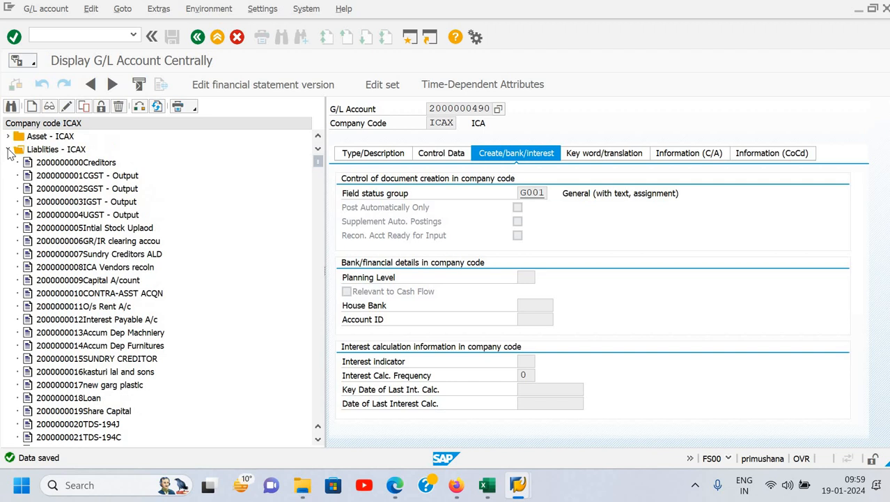
{"action": "left_click", "coordinate": [8, 149]}
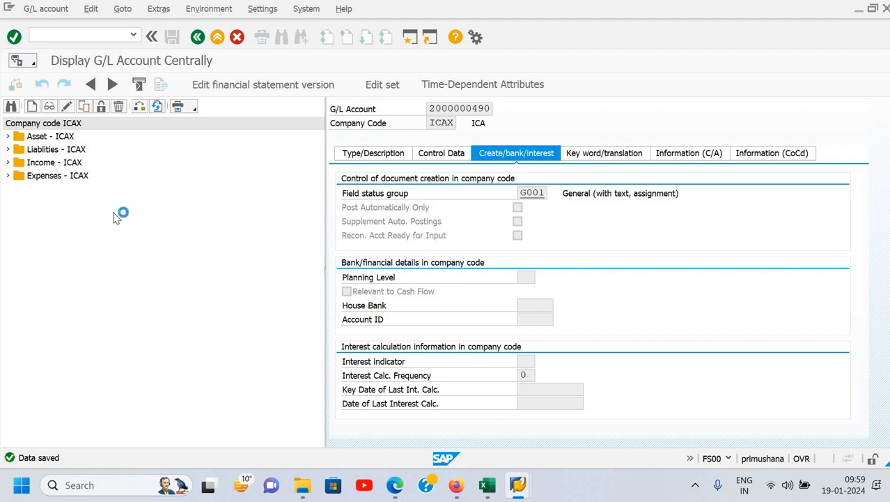
{"action": "left_click", "coordinate": [8, 137]}
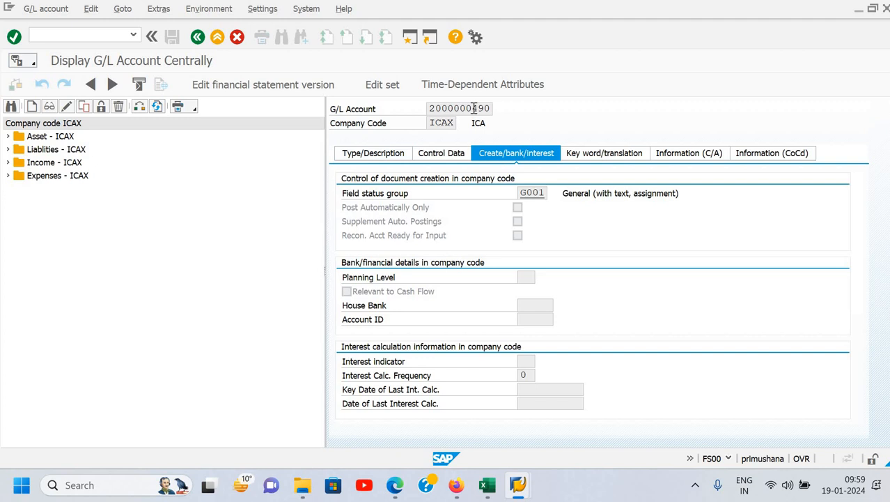
{"action": "left_click", "coordinate": [474, 108]}
{"action": "left_click", "coordinate": [498, 110]}
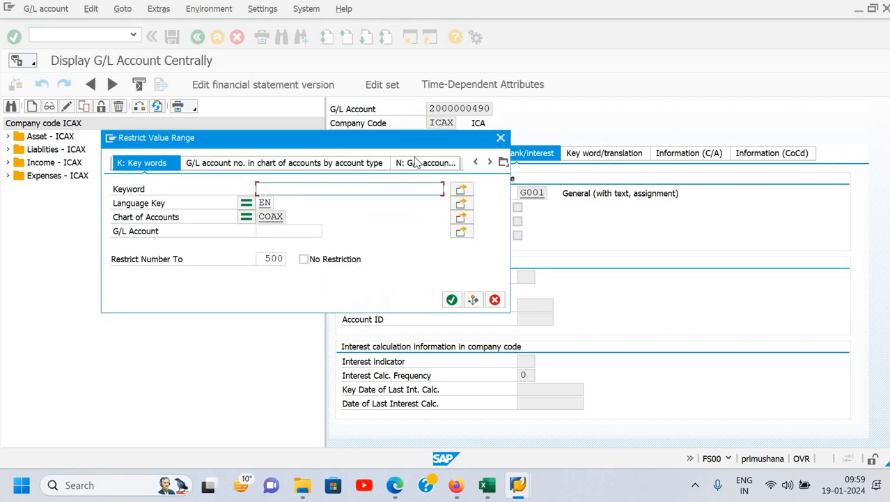
{"action": "left_click", "coordinate": [502, 139]}
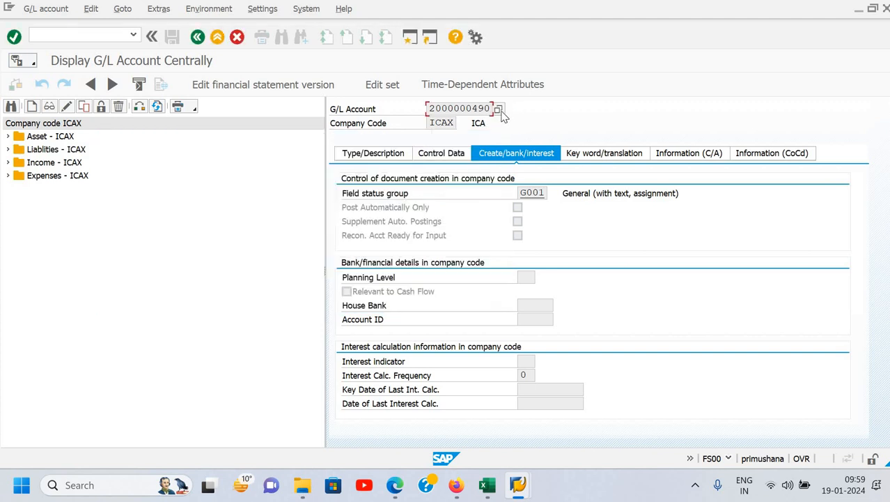
- Search the G/L accounts by description in the chart of accounts with the long text *cash* and browse the list
{"action": "left_click", "coordinate": [500, 110]}
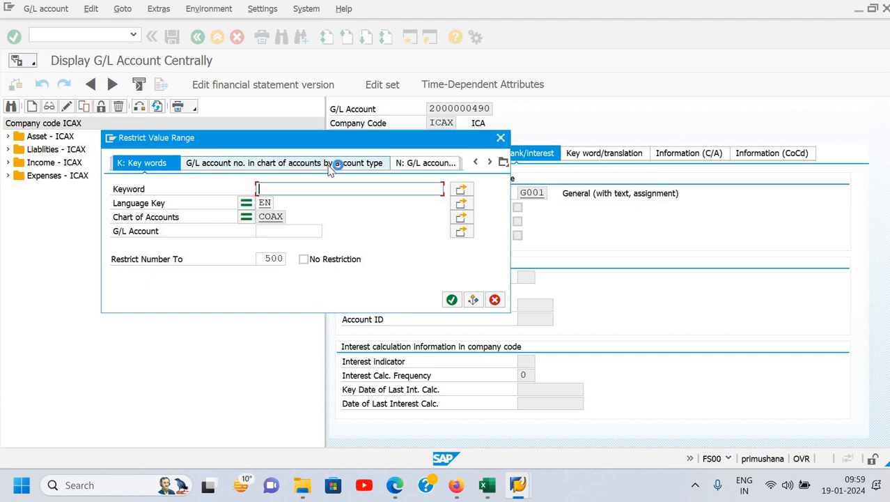
{"action": "left_click", "coordinate": [476, 163]}
{"action": "left_click", "coordinate": [476, 162]}
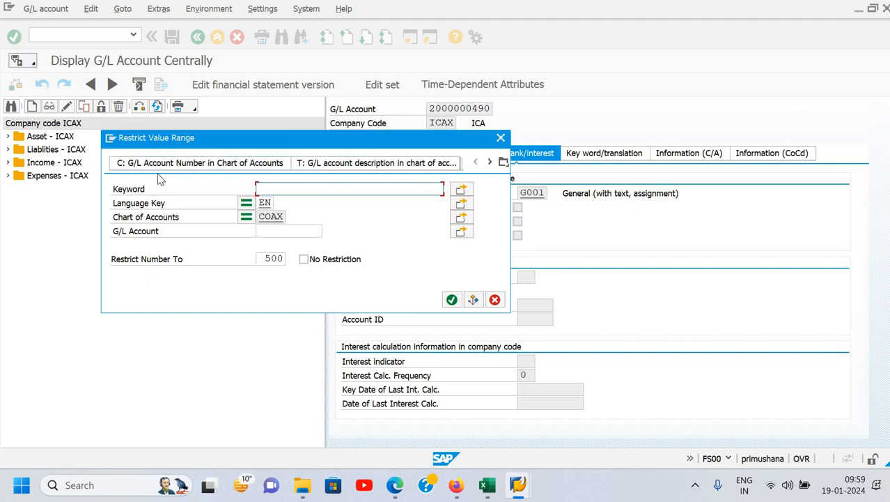
{"action": "left_click", "coordinate": [186, 162]}
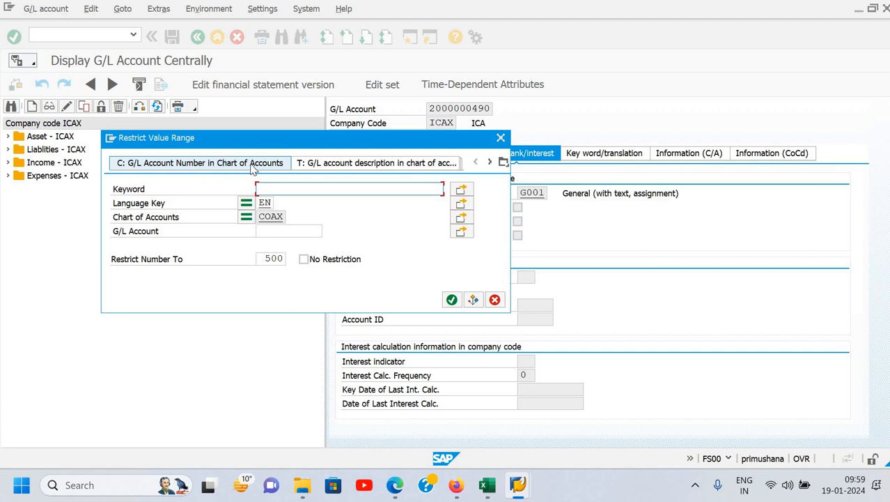
{"action": "left_click", "coordinate": [284, 169]}
{"action": "left_click", "coordinate": [336, 163]}
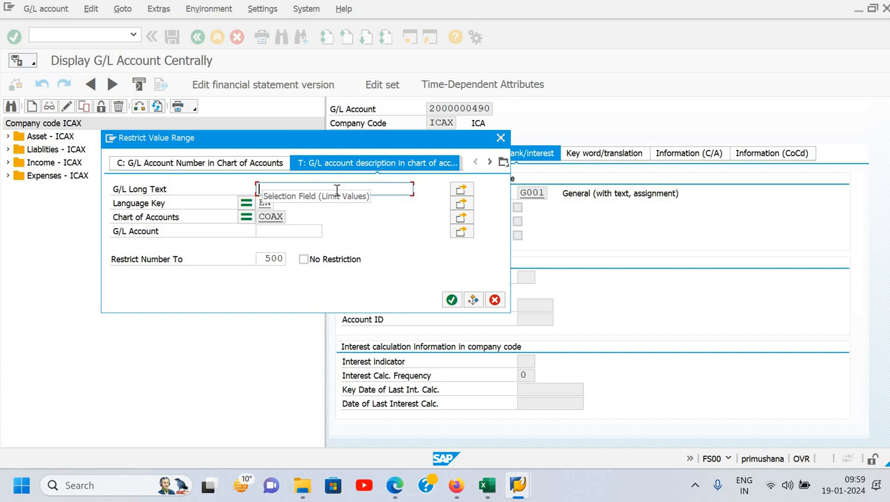
{"action": "type", "text": "cash*"}
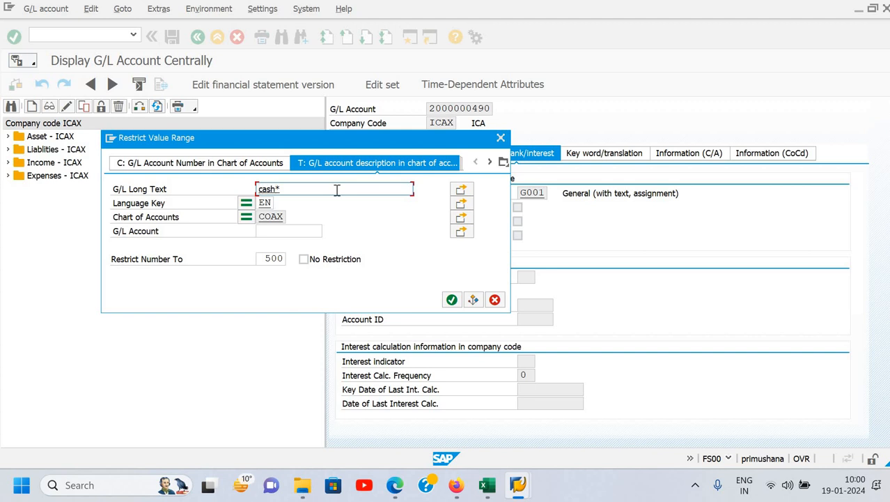
{"action": "key", "text": "Home"}
{"action": "type", "text": "*"}
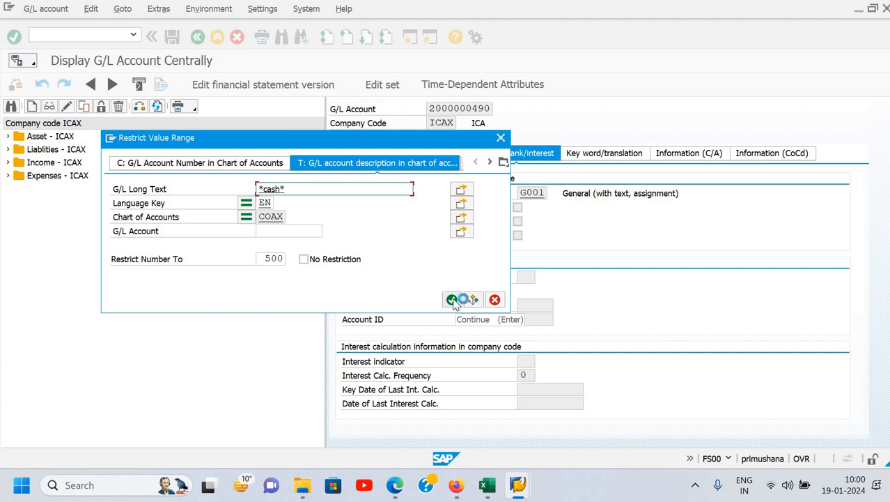
{"action": "left_click", "coordinate": [452, 299]}
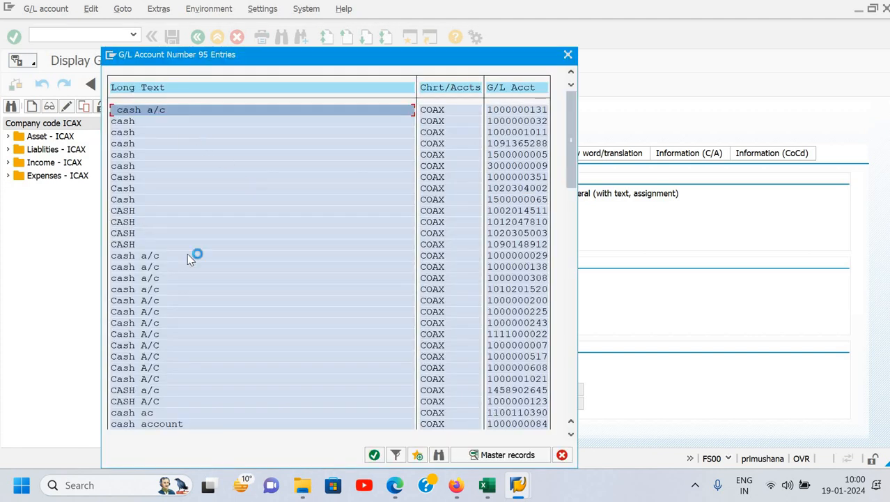
{"action": "scroll", "coordinate": [204, 316], "scroll_direction": "down", "scroll_amount": 3}
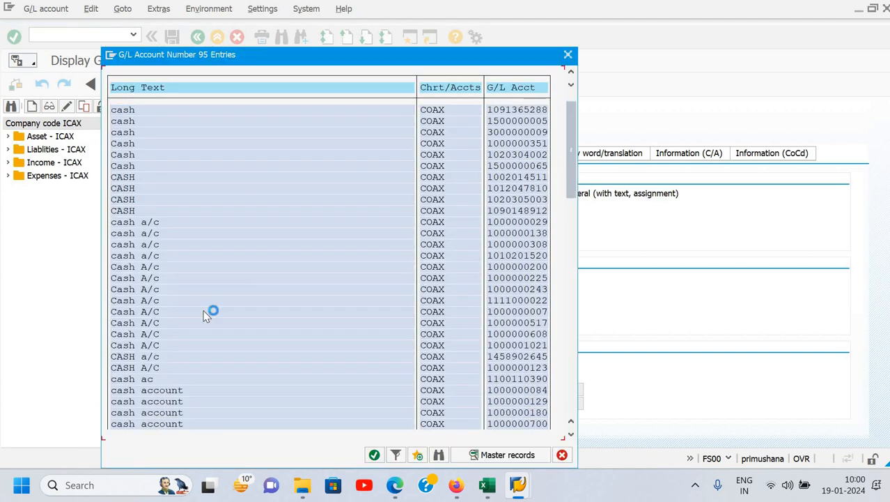
{"action": "scroll", "coordinate": [204, 316], "scroll_direction": "down", "scroll_amount": 2}
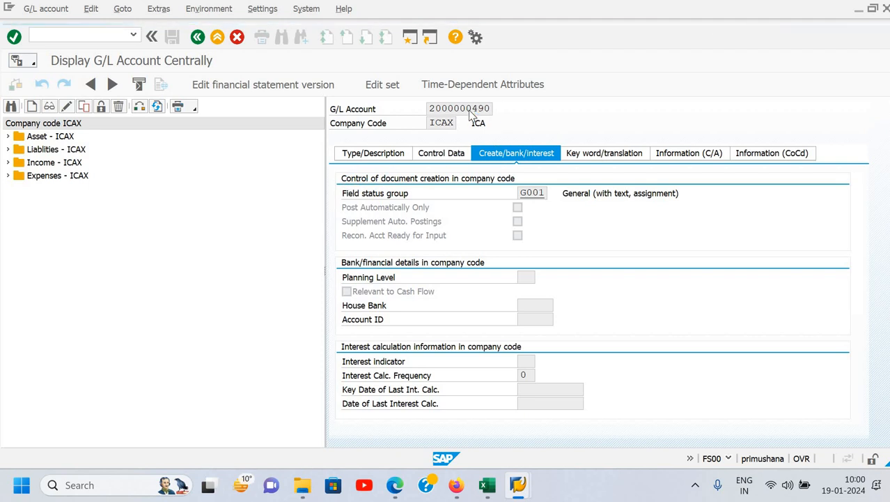
- Search the G/L accounts of chart of accounts COAX by the keyword "deep"
{"action": "key", "text": "F4"}
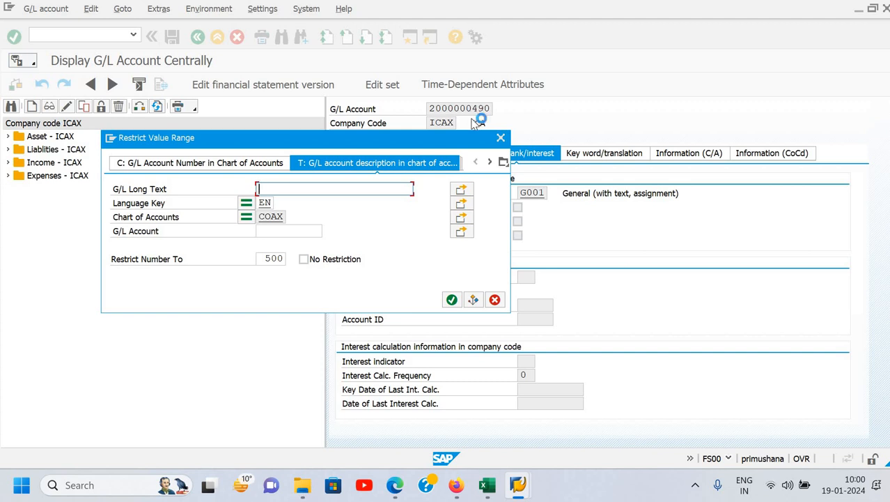
{"action": "left_click", "coordinate": [490, 161]}
{"action": "left_click", "coordinate": [490, 161]}
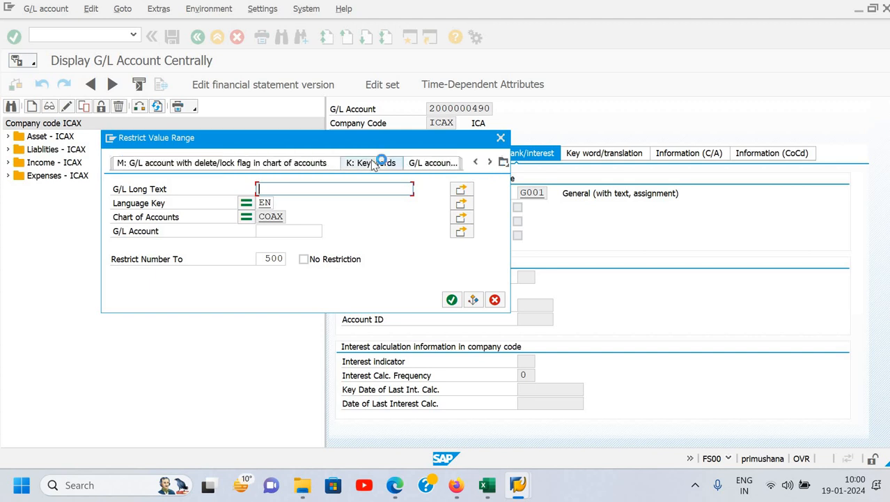
{"action": "left_click", "coordinate": [371, 163]}
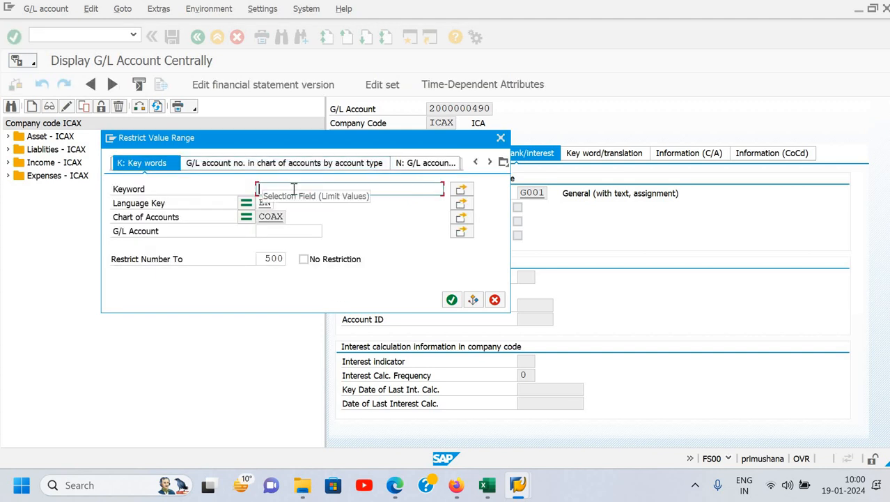
{"action": "type", "text": "deep"}
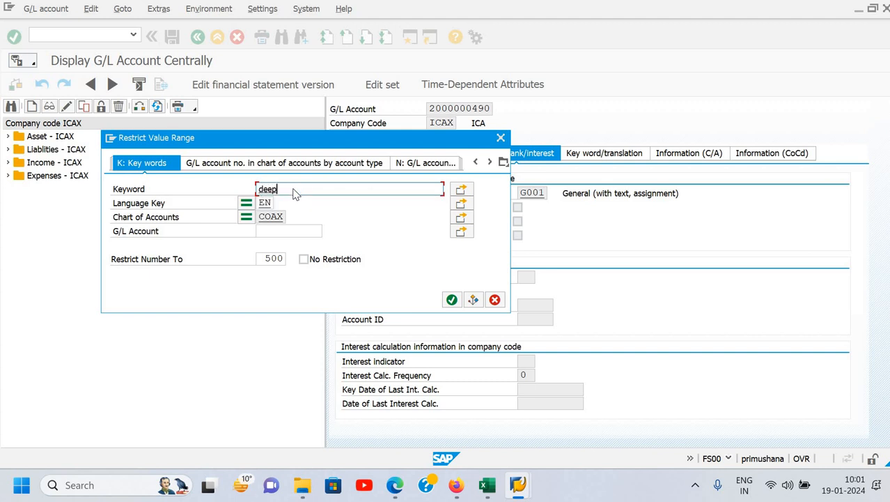
{"action": "key", "text": "Return"}
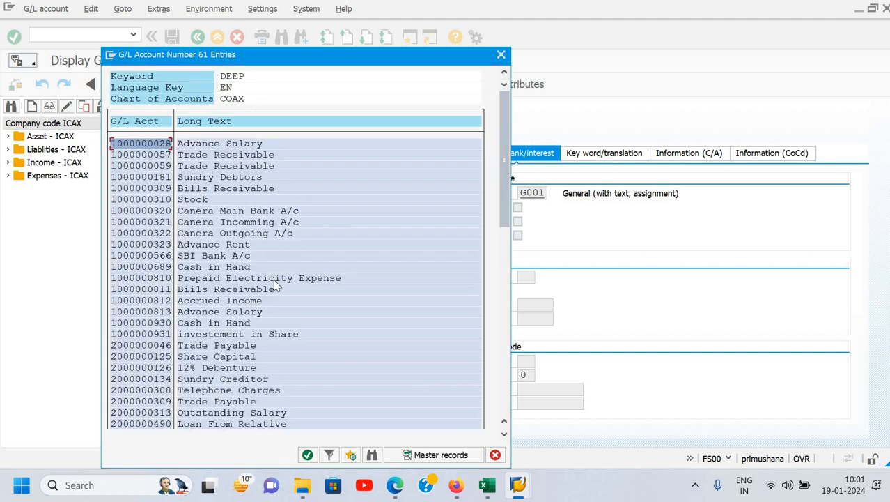
- Look through the accounts found by keyword and select the first Cash in Hand entry
{"action": "scroll", "coordinate": [280, 275], "scroll_direction": "down", "scroll_amount": 2}
{"action": "scroll", "coordinate": [279, 284], "scroll_direction": "down", "scroll_amount": 12}
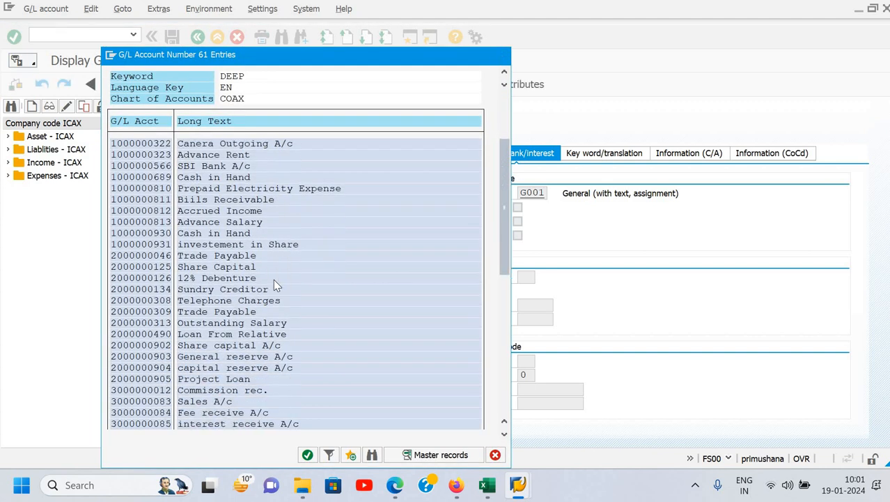
{"action": "scroll", "coordinate": [280, 280], "scroll_direction": "down", "scroll_amount": 9}
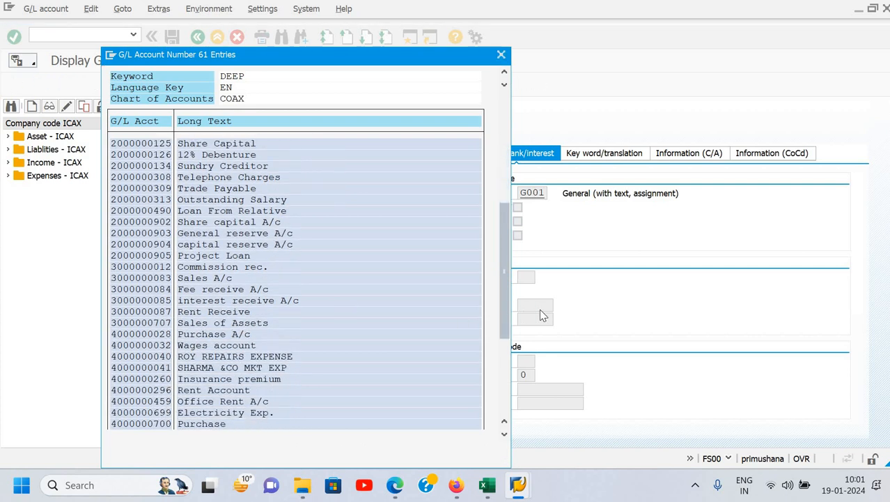
{"action": "left_click_drag", "start_coordinate": [504, 294], "coordinate": [484, 391]}
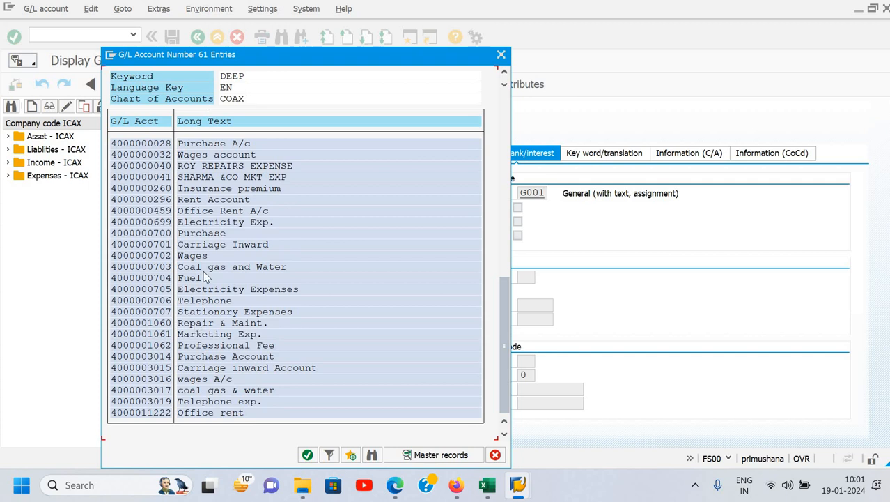
{"action": "scroll", "coordinate": [207, 277], "scroll_direction": "up", "scroll_amount": 3}
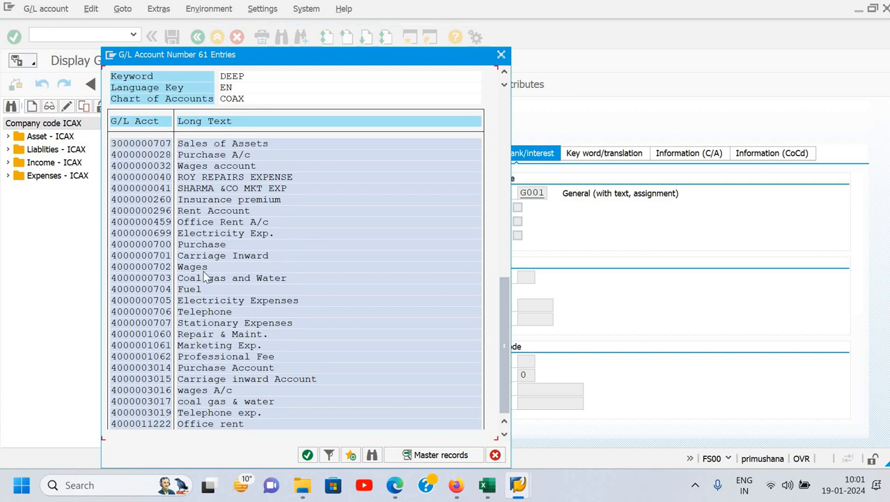
{"action": "scroll", "coordinate": [207, 276], "scroll_direction": "up", "scroll_amount": 4}
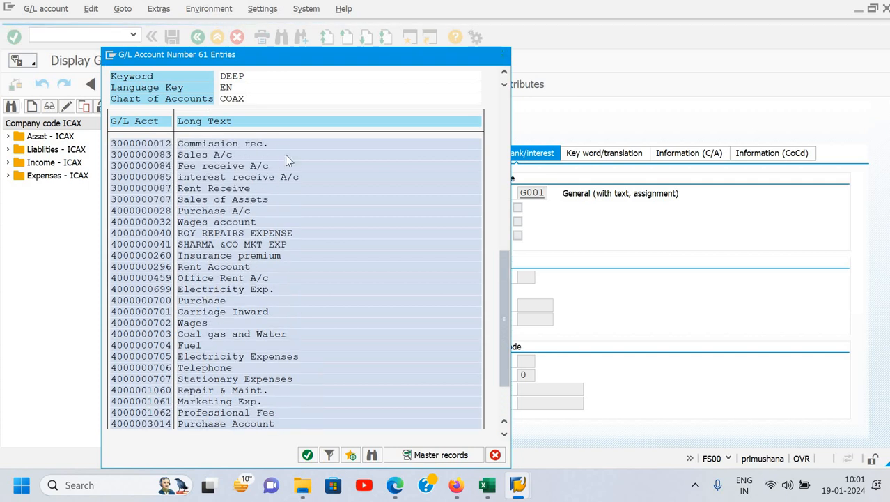
{"action": "left_click_drag", "start_coordinate": [507, 344], "coordinate": [509, 236]}
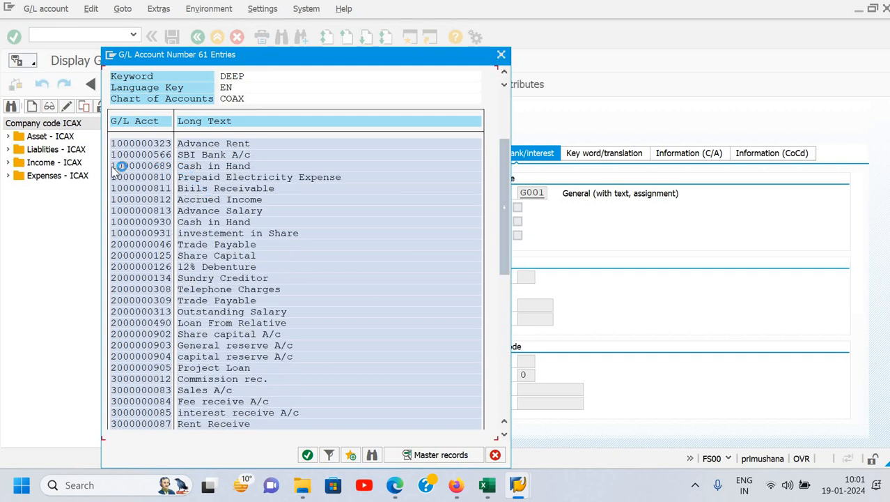
{"action": "left_click", "coordinate": [167, 165]}
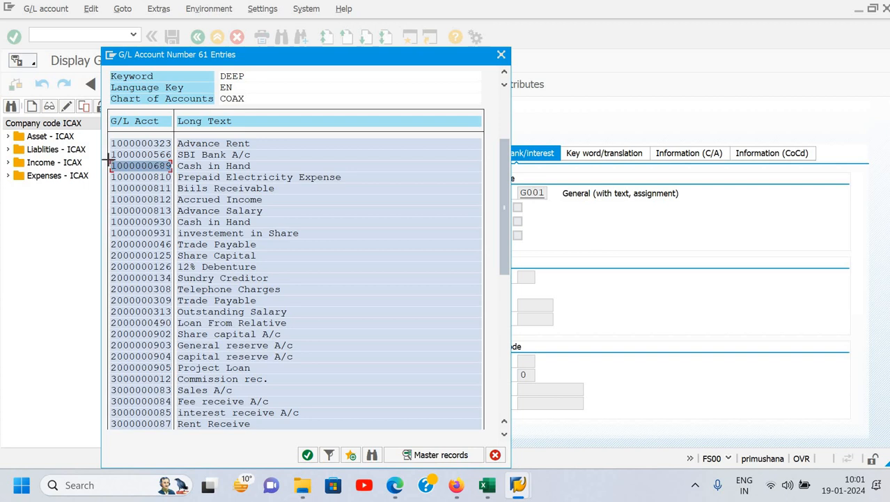
{"action": "key", "text": "ctrl+y"}
{"action": "left_click_drag", "start_coordinate": [111, 152], "coordinate": [174, 166]}
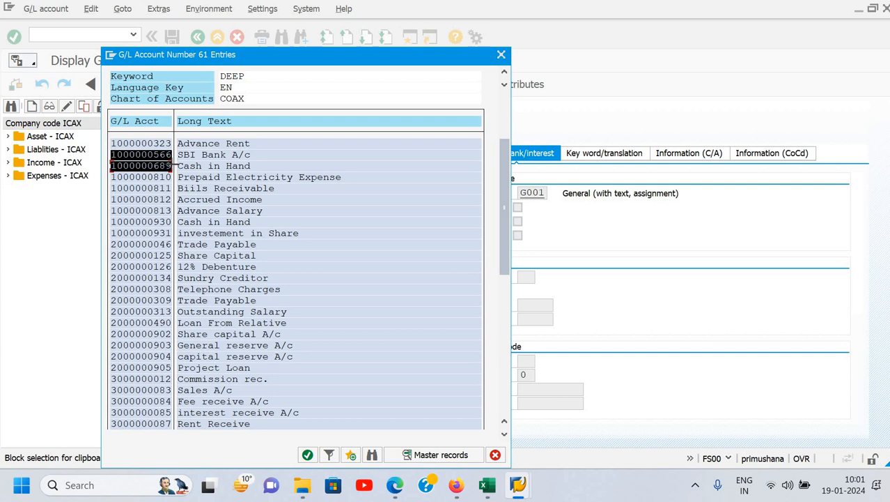
{"action": "left_click_drag", "start_coordinate": [173, 166], "coordinate": [174, 167]}
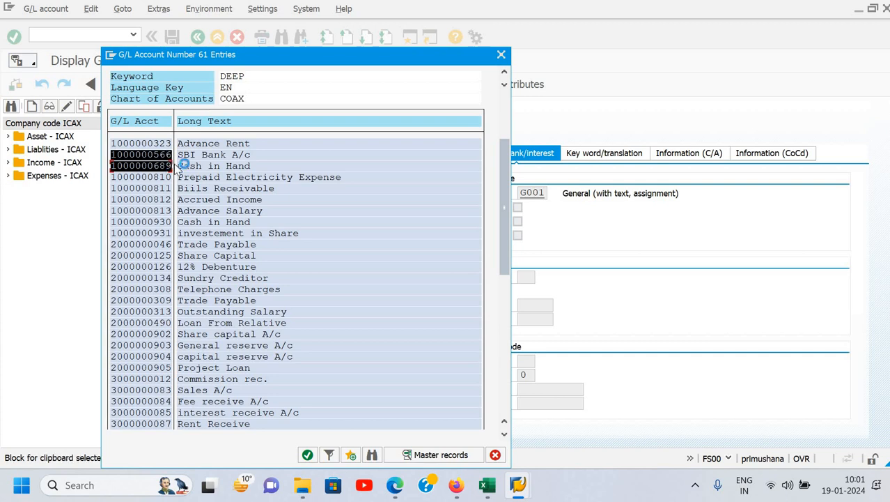
{"action": "key", "text": "ctrl+c"}
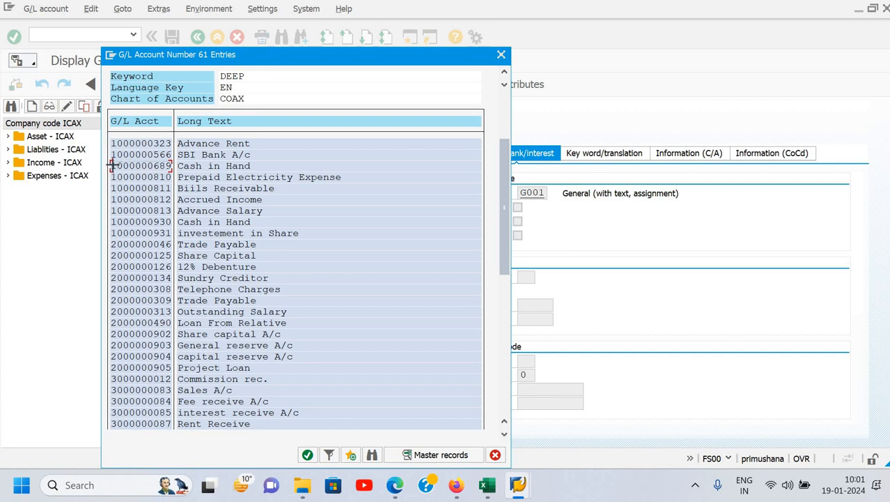
- Copy the G/L account number of the first Cash in Hand entry and close the keyword search results
{"action": "key", "text": "ctrl+y"}
{"action": "left_click_drag", "start_coordinate": [110, 157], "coordinate": [187, 166]}
{"action": "key", "text": "ctrl+c"}
{"action": "left_click", "coordinate": [502, 56]}
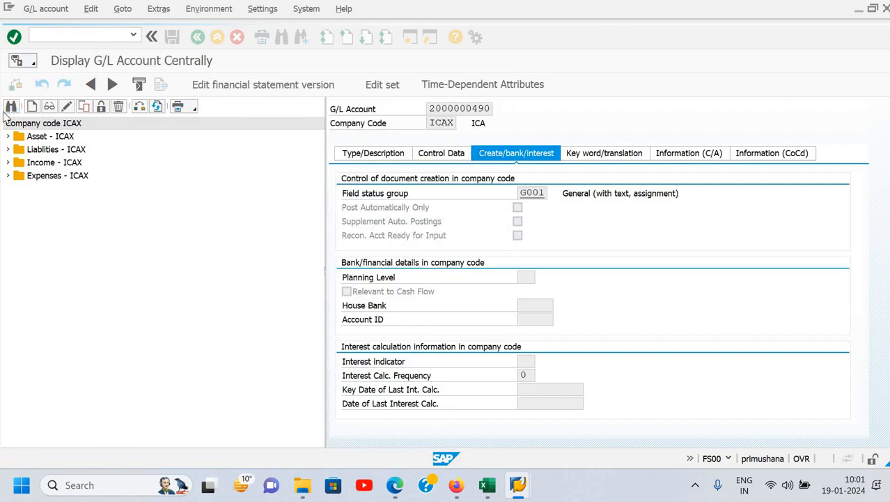
- Find the Cash in Hand account in company code ICAX's account tree by its copied G/L account number
{"action": "left_click", "coordinate": [11, 107]}
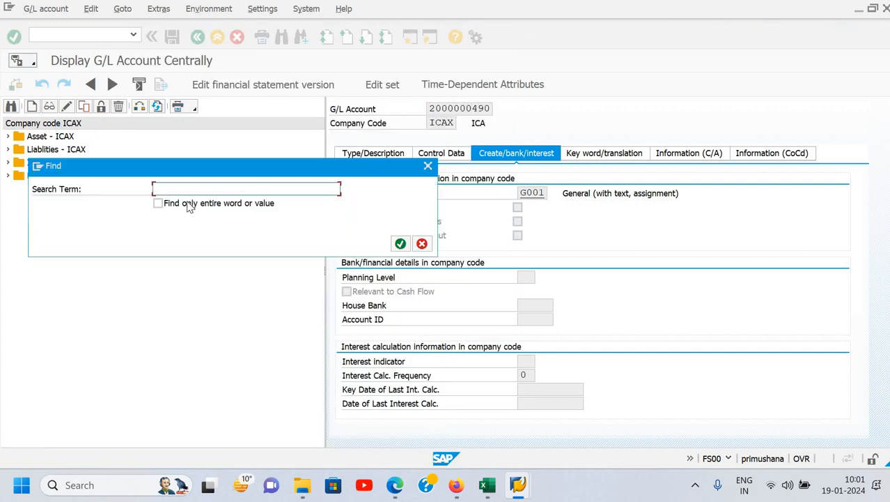
{"action": "key", "text": "ctrl+v"}
{"action": "type", "text": "9"}
{"action": "left_click", "coordinate": [401, 243]}
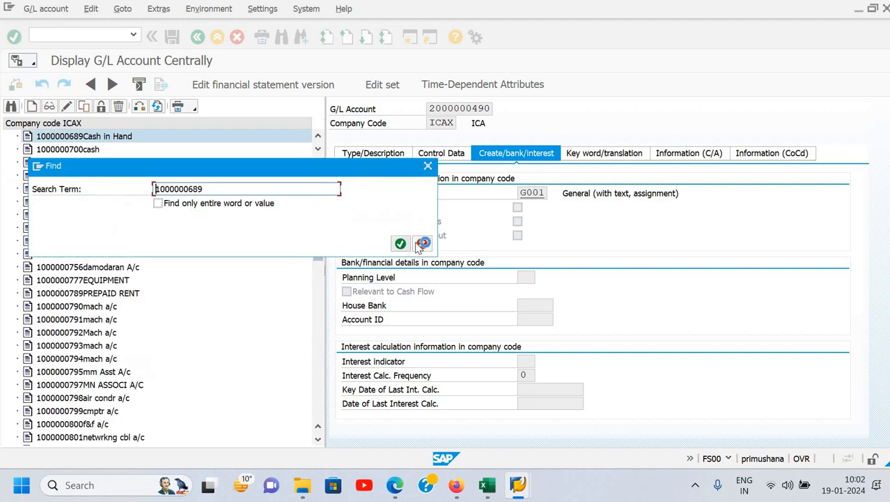
{"action": "left_click", "coordinate": [429, 167]}
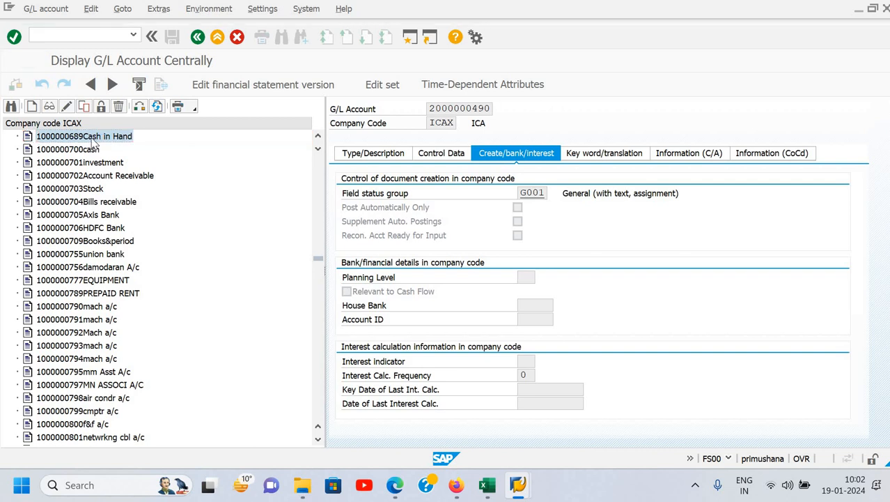
- Open the found Cash in Hand account for display, switch it to change mode and review its type and description data
{"action": "right_click", "coordinate": [100, 140]}
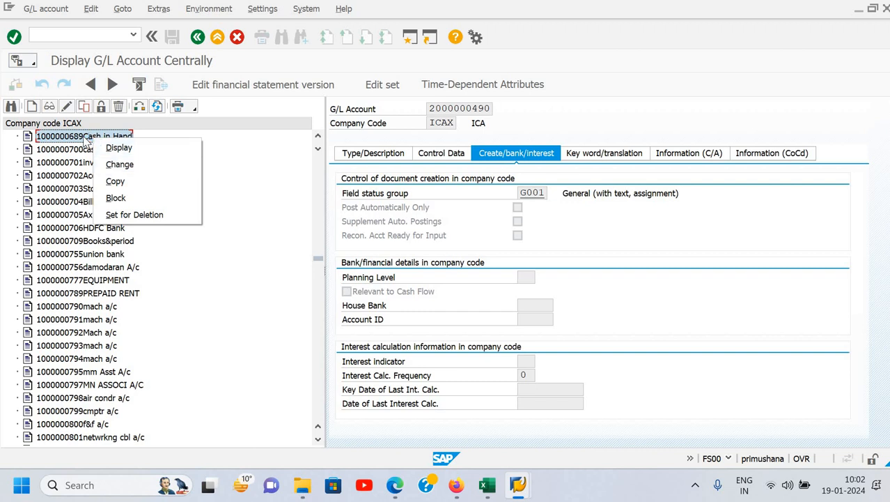
{"action": "left_click", "coordinate": [32, 108]}
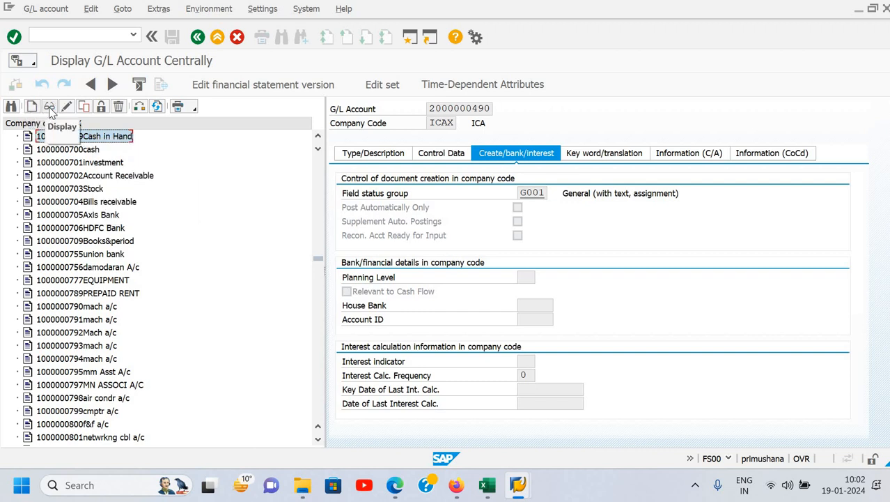
{"action": "left_click", "coordinate": [50, 109]}
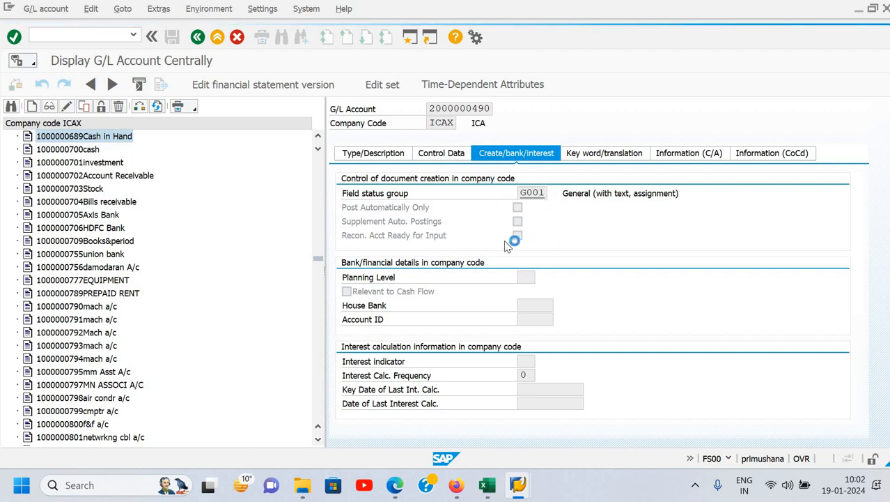
{"action": "left_click", "coordinate": [66, 111]}
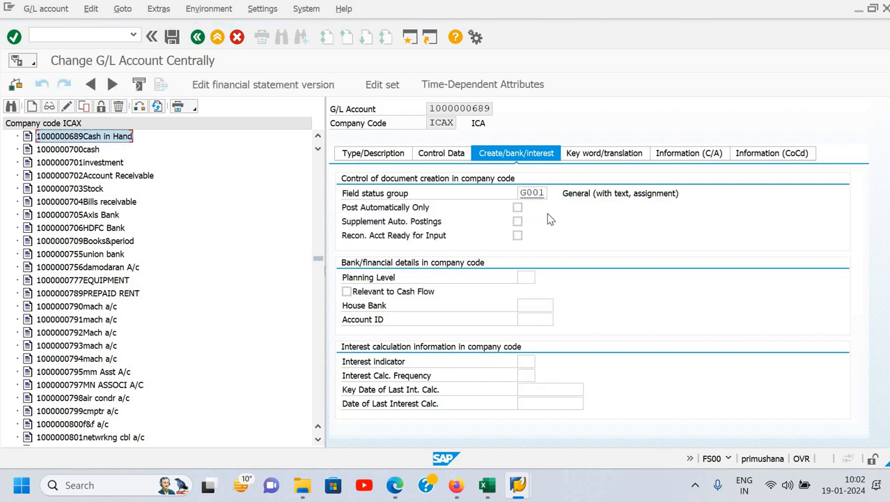
{"action": "left_click", "coordinate": [535, 192]}
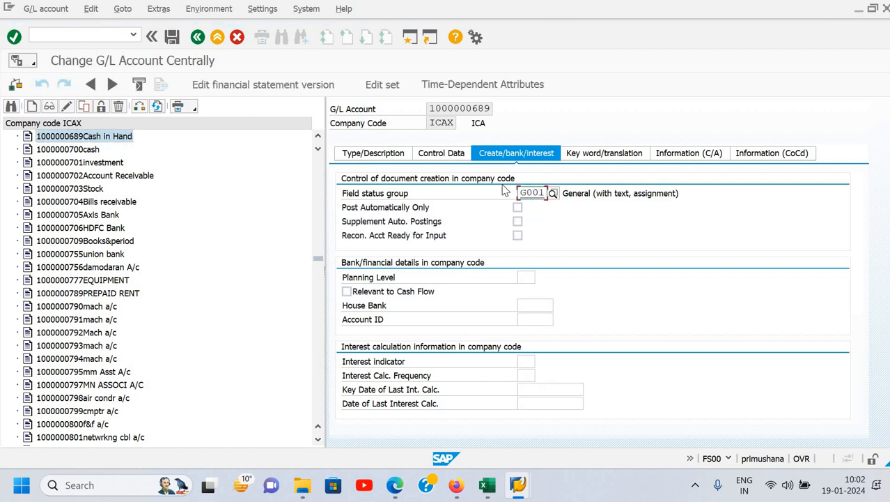
{"action": "left_click", "coordinate": [445, 159]}
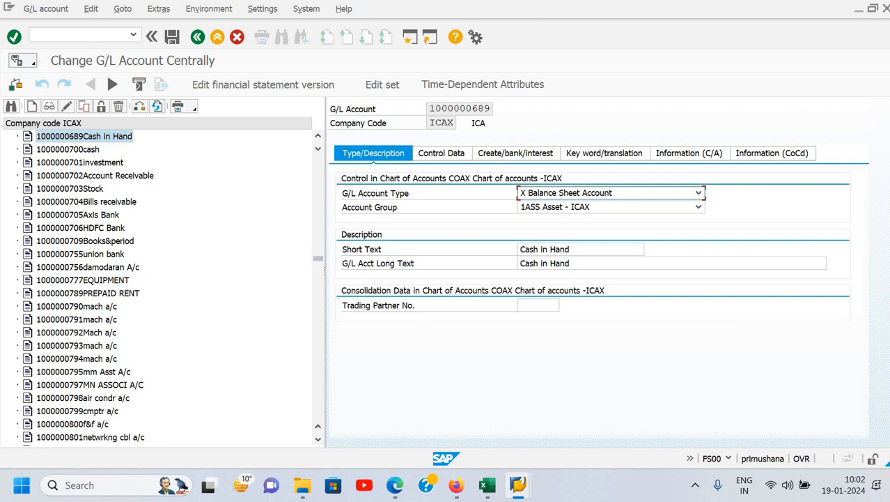
- Leave G/L account maintenance with /n and log off from the system with /nex
{"action": "left_click", "coordinate": [94, 38]}
{"action": "type", "text": "/n"}
{"action": "key", "text": "Return"}
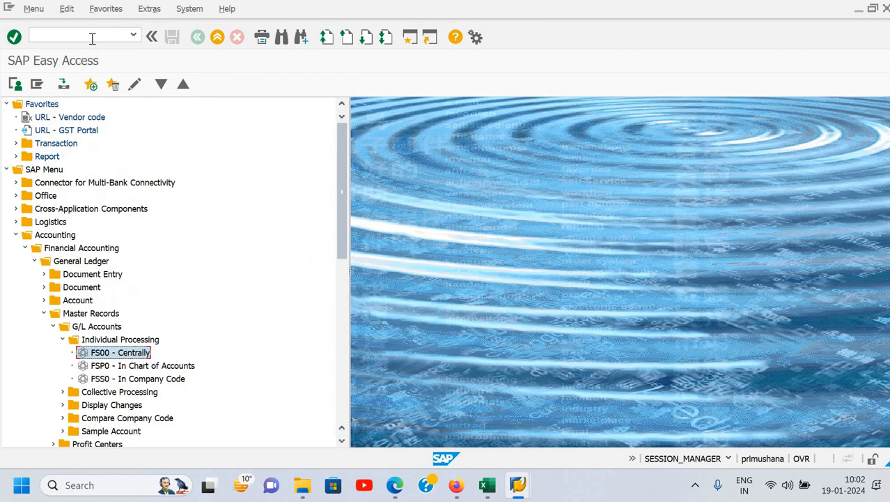
{"action": "left_click", "coordinate": [72, 35]}
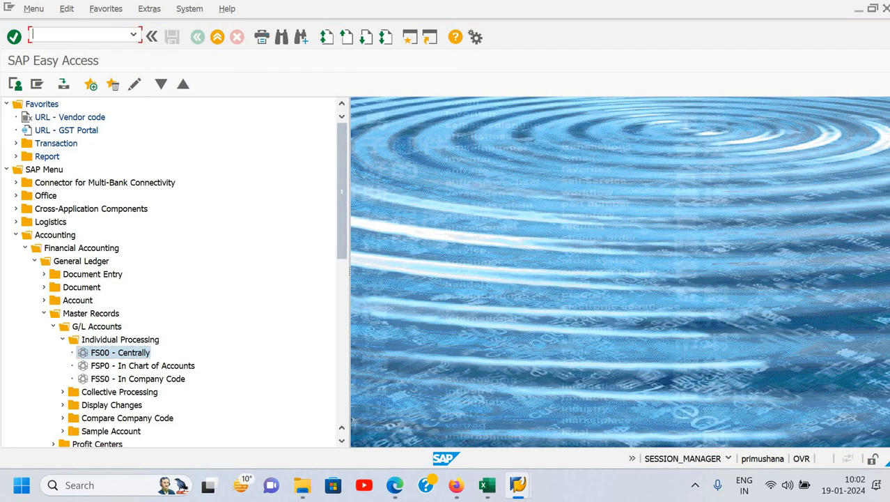
{"action": "type", "text": "/nex"}
{"action": "key", "text": "Return"}
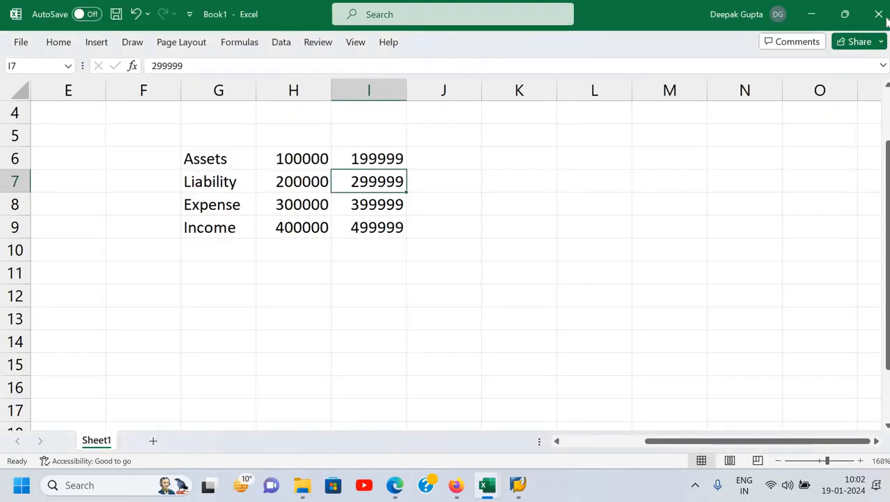
- Close the Excel workbook Book1 without saving its changes
{"action": "left_click", "coordinate": [882, 16]}
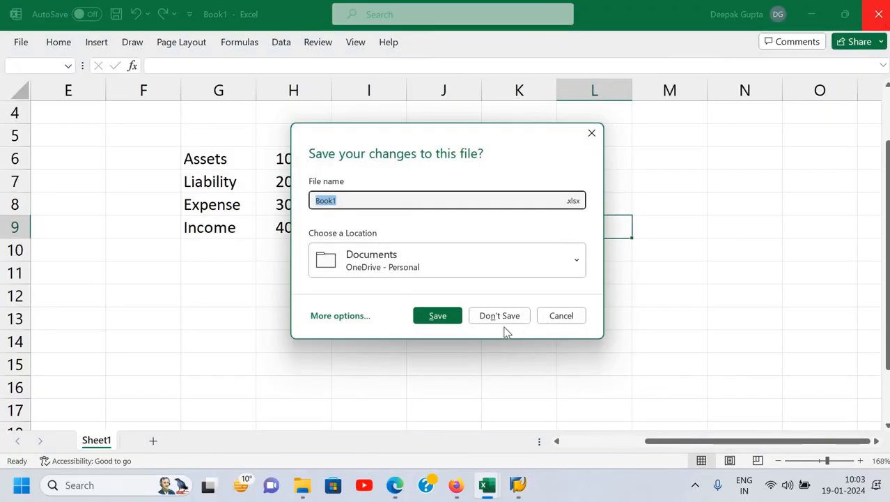
{"action": "left_click", "coordinate": [507, 323]}
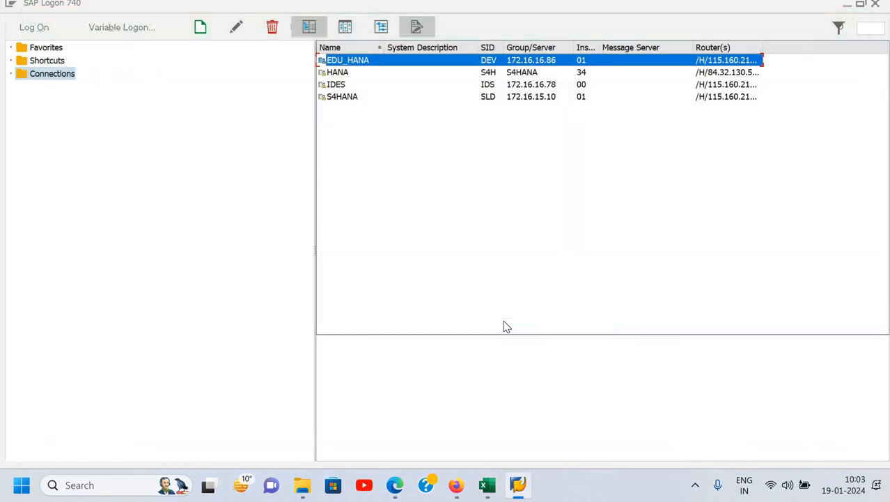